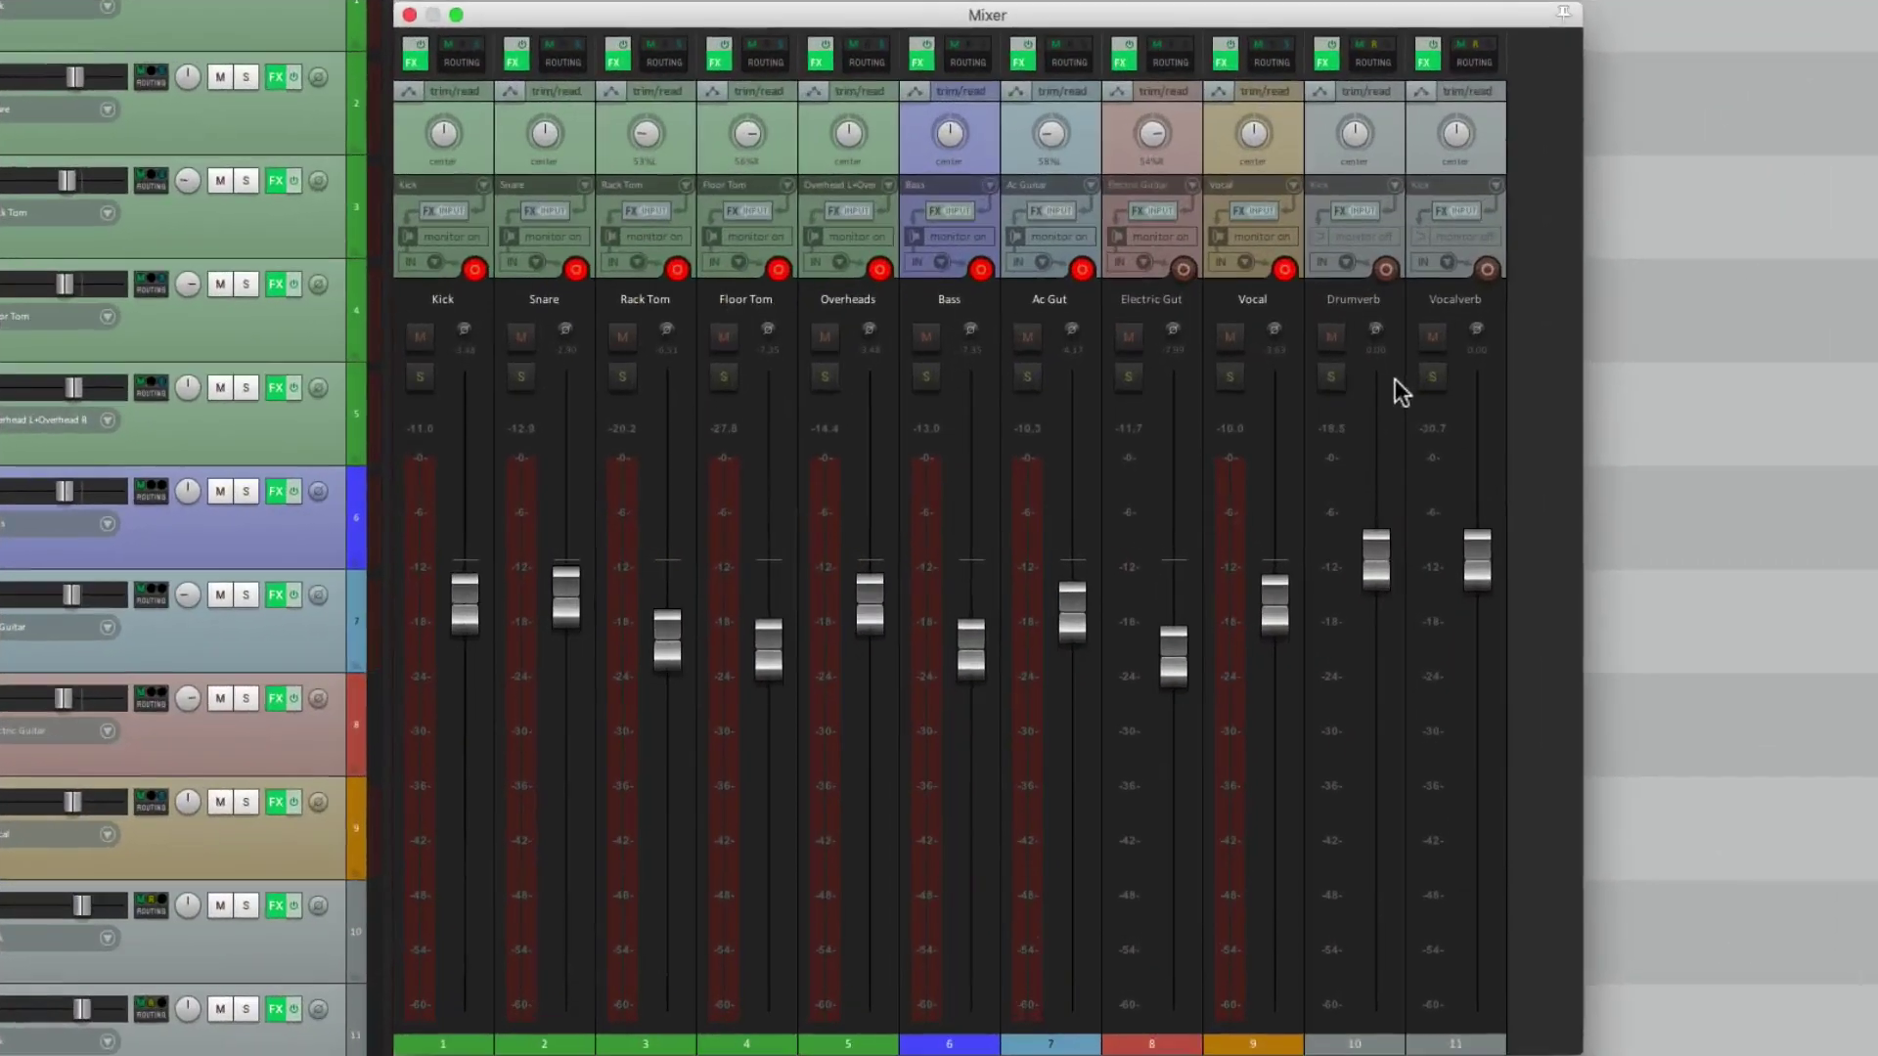
- Leave only Vocal record-armed, mute Vocalverb, and insert a new track after it
left_click(1284, 269, "ctrl")
left_click(1430, 338)
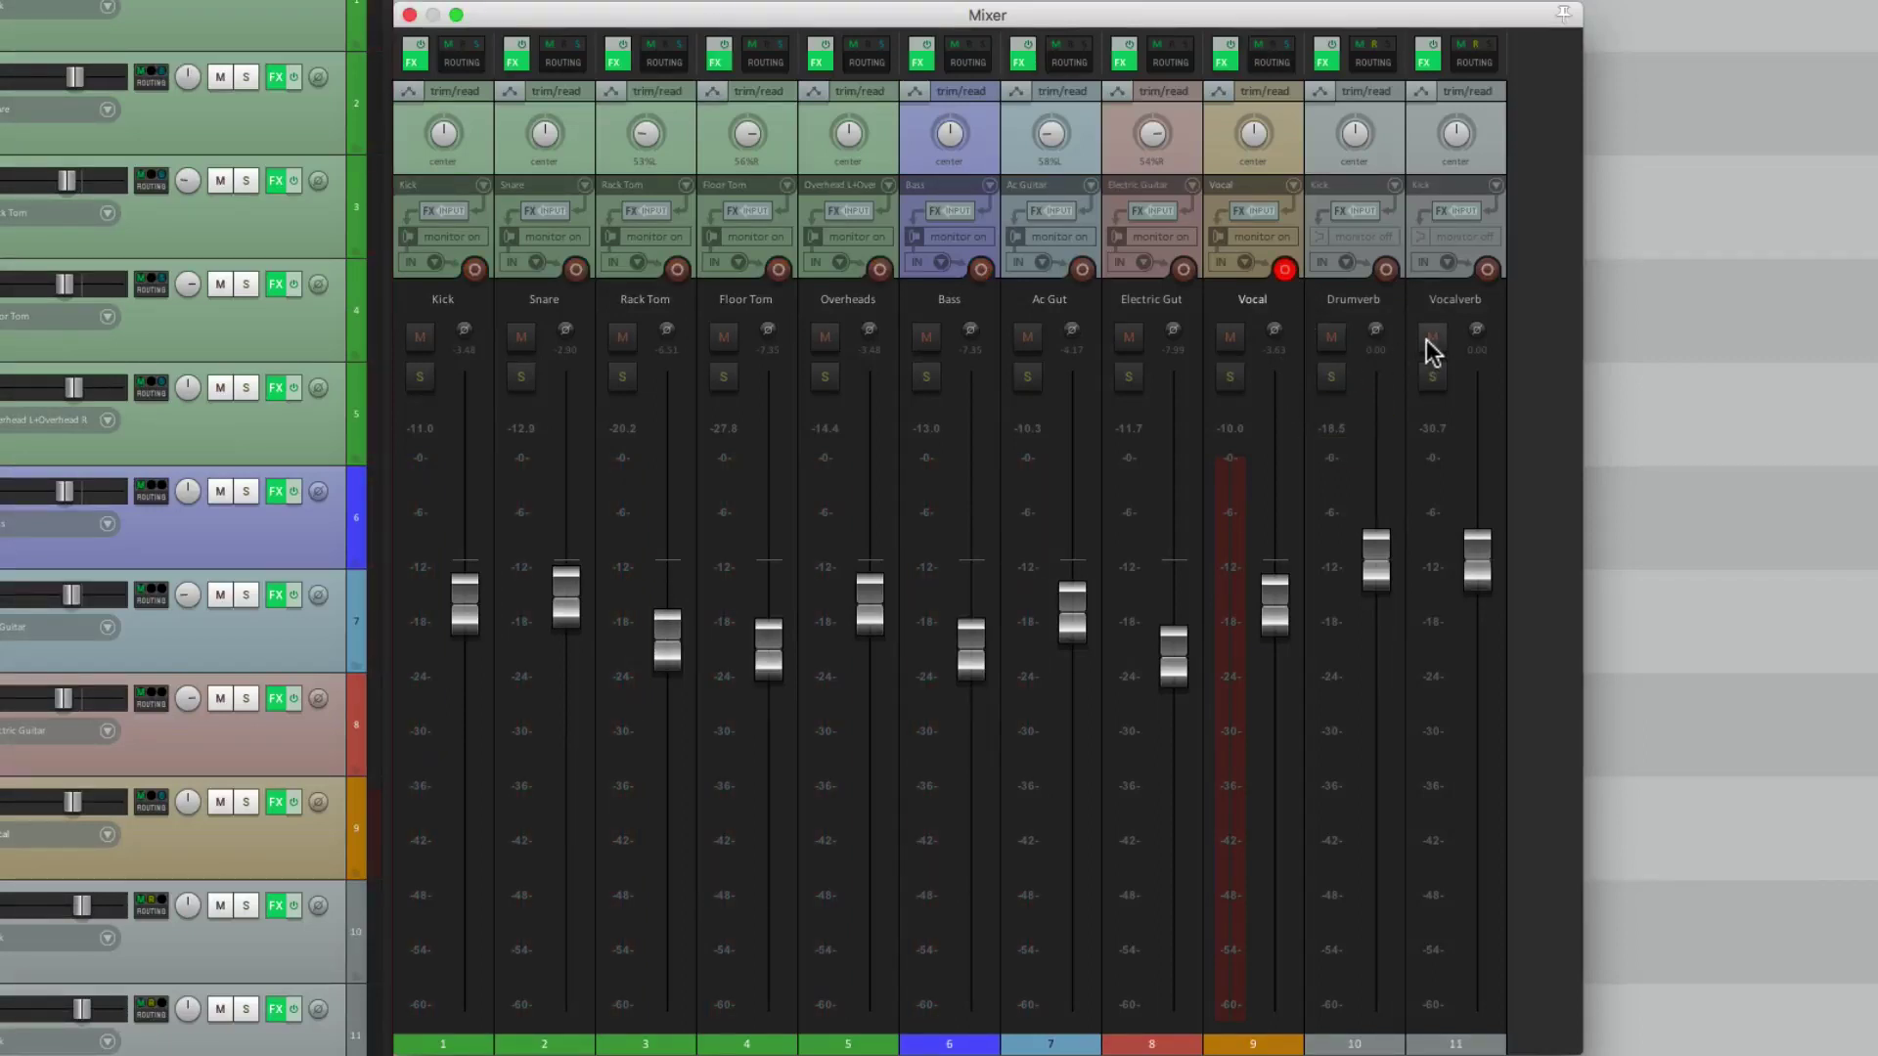
double_click(1535, 714)
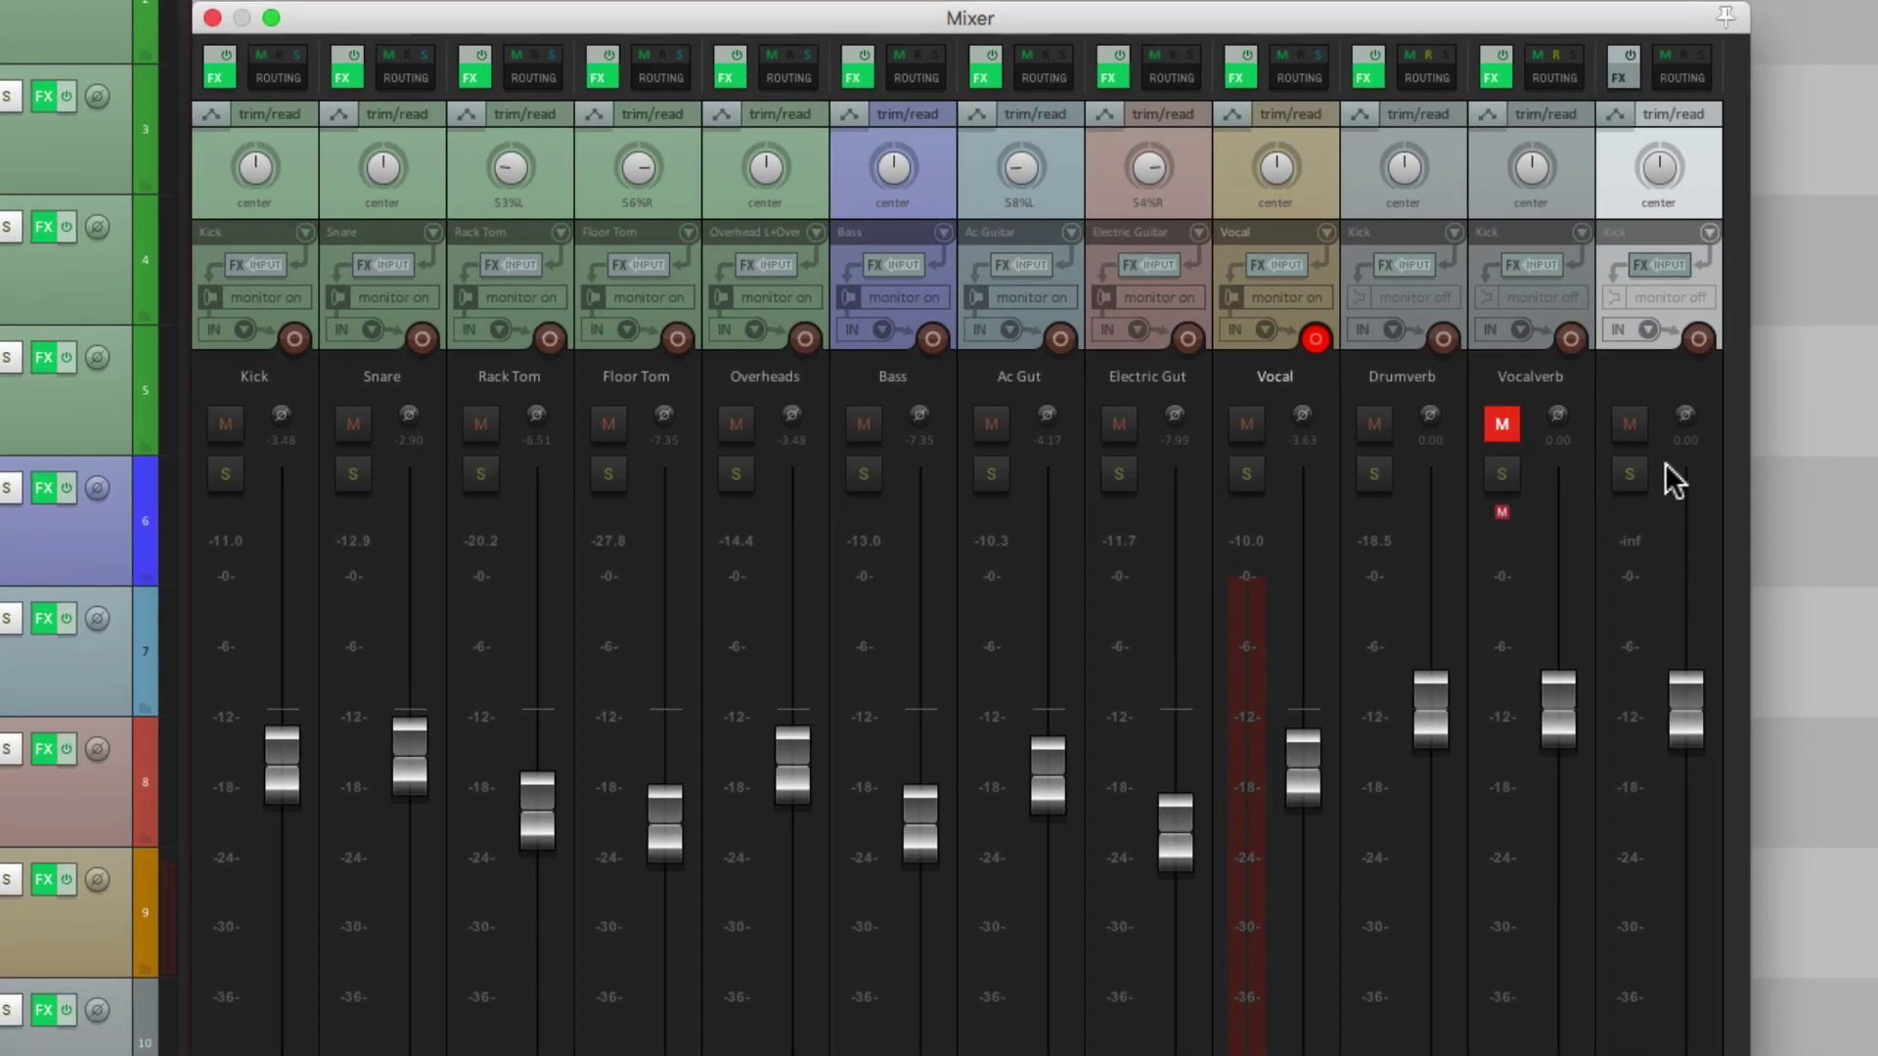
- Name the new twelfth track 'Echo'
double_click(1643, 358)
type("Echo")
key("Return")
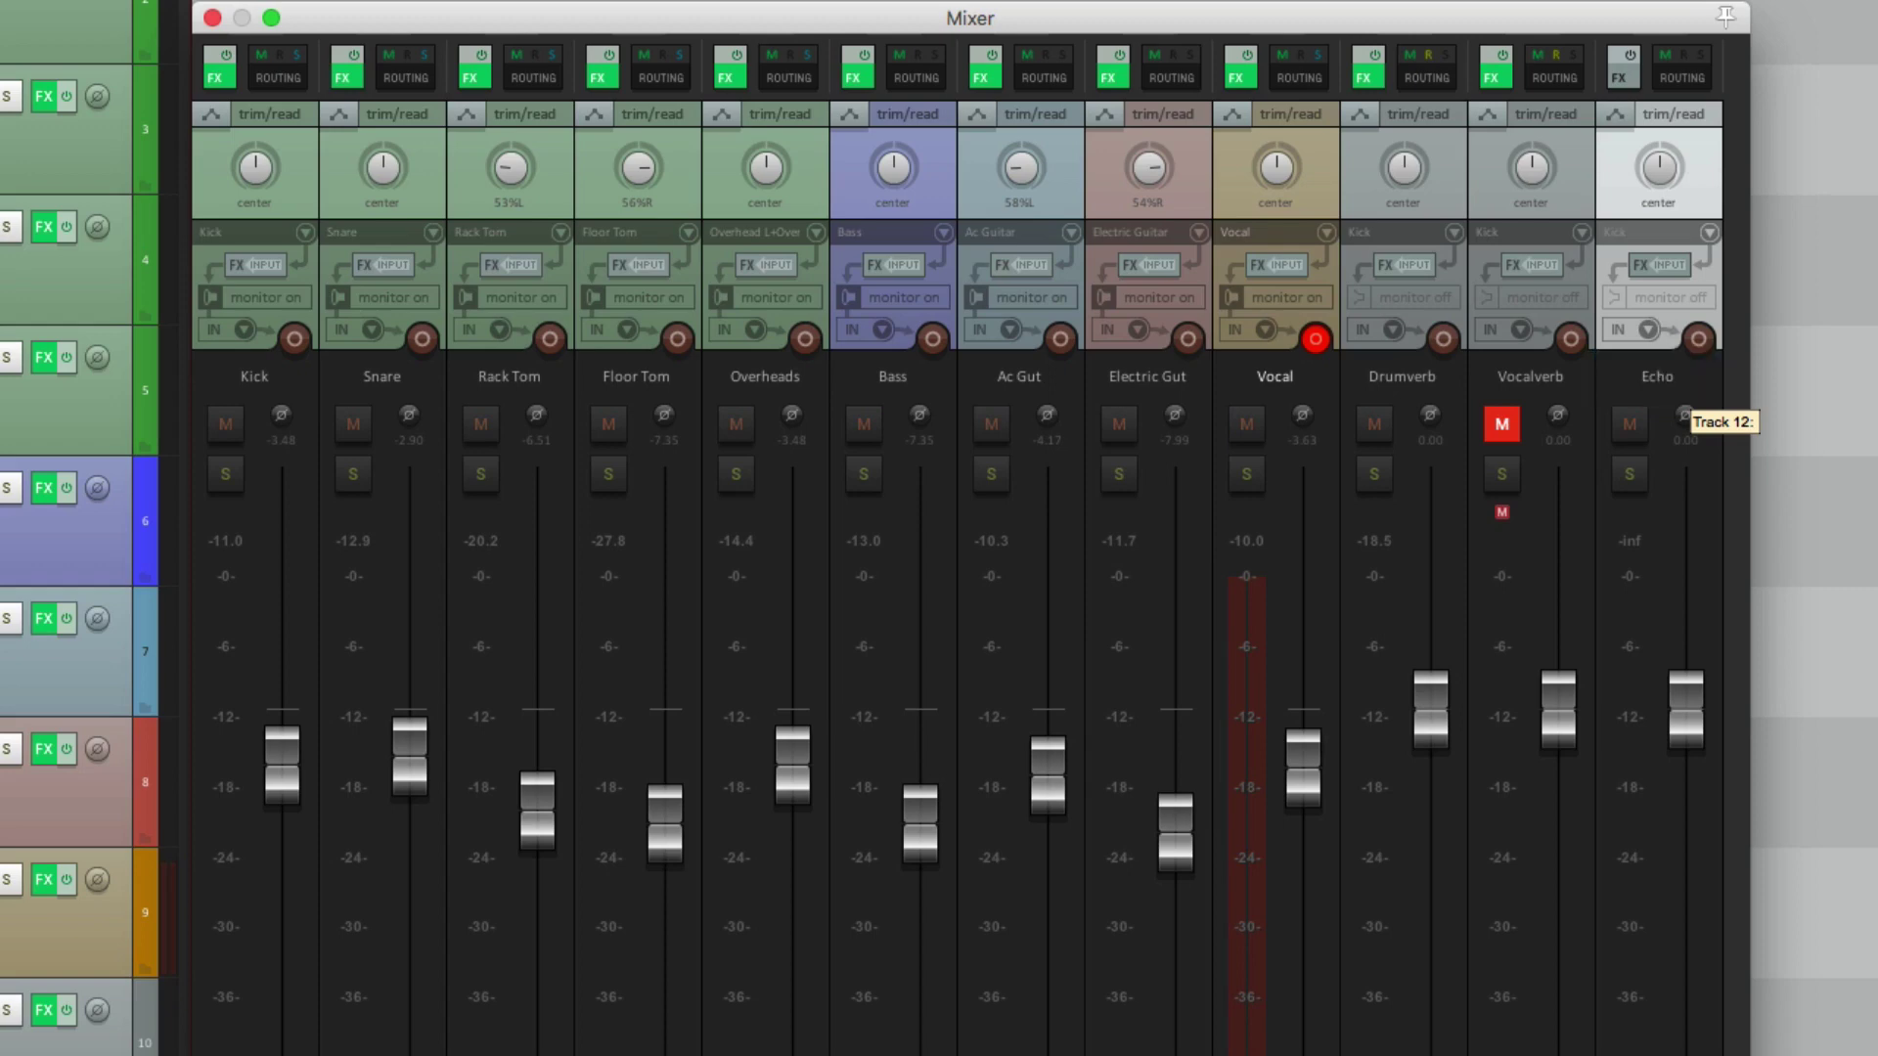
- Load VST: ReaDelay (Cockos) onto the Echo track
left_click(1625, 78)
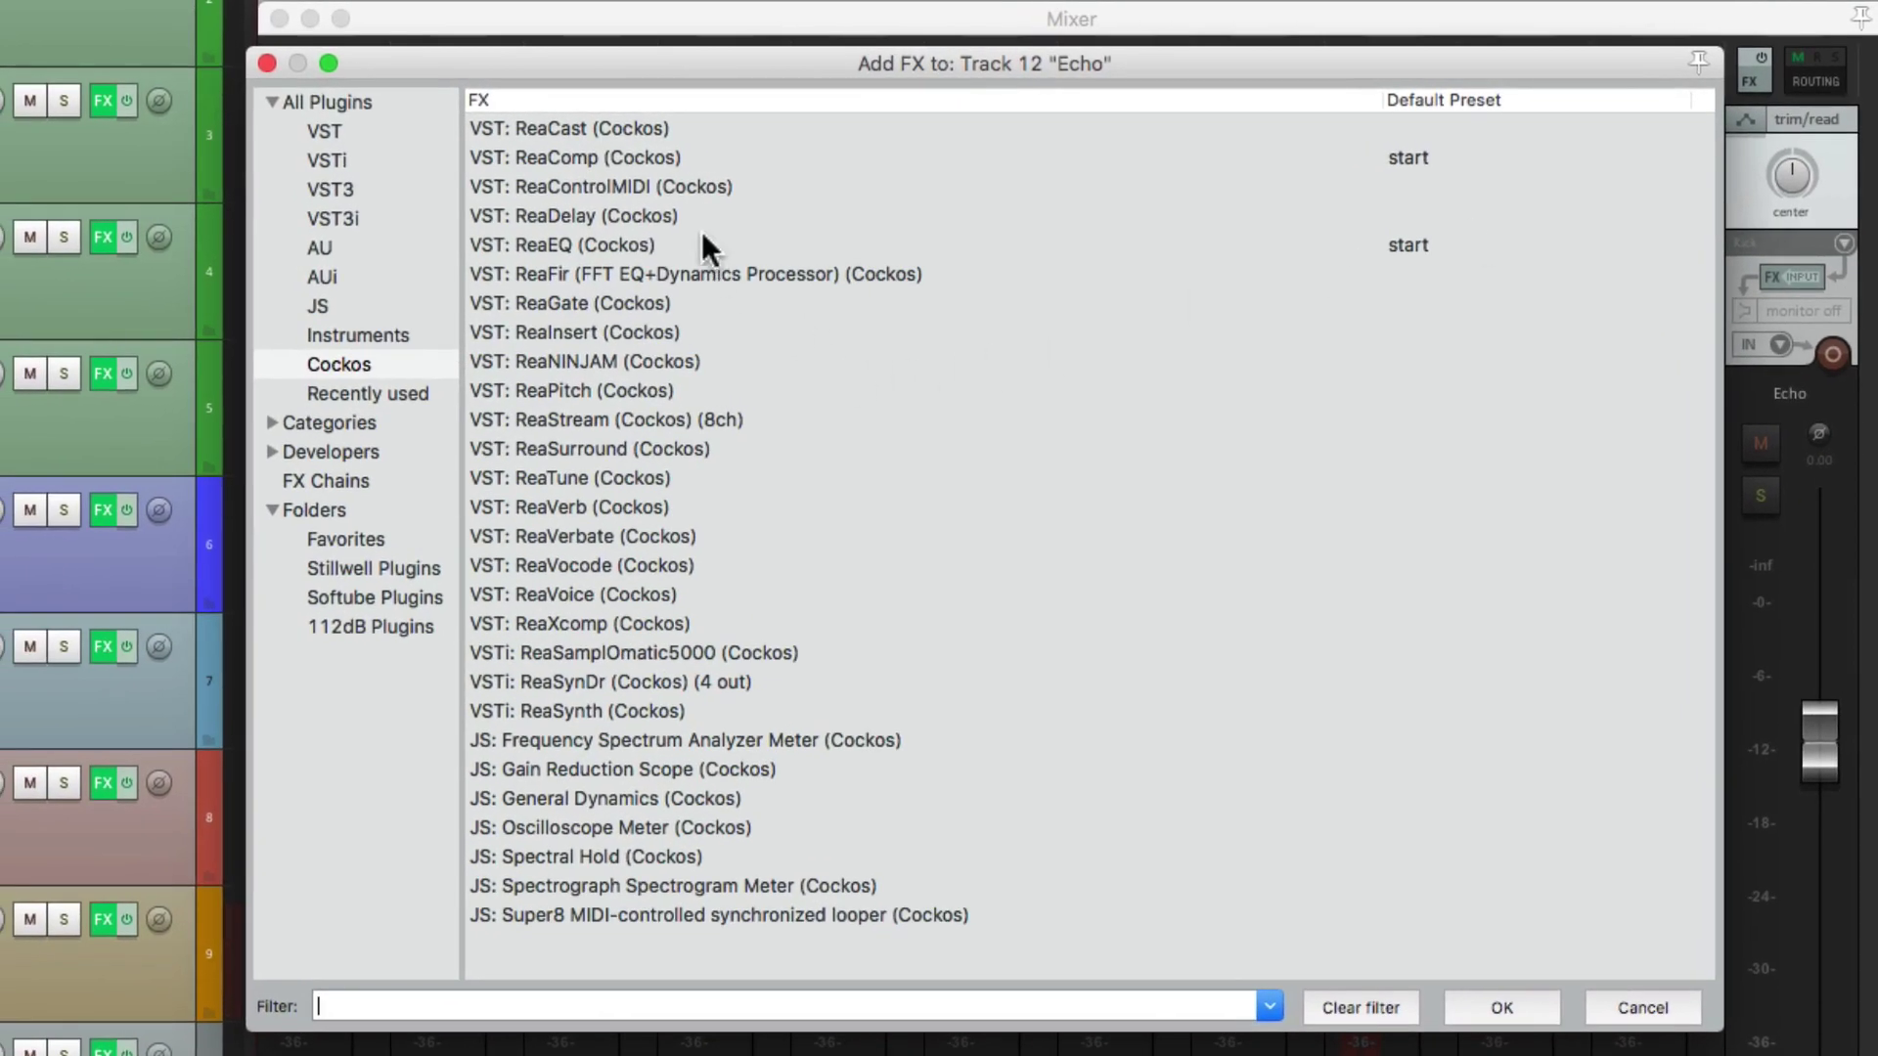
left_click(700, 215)
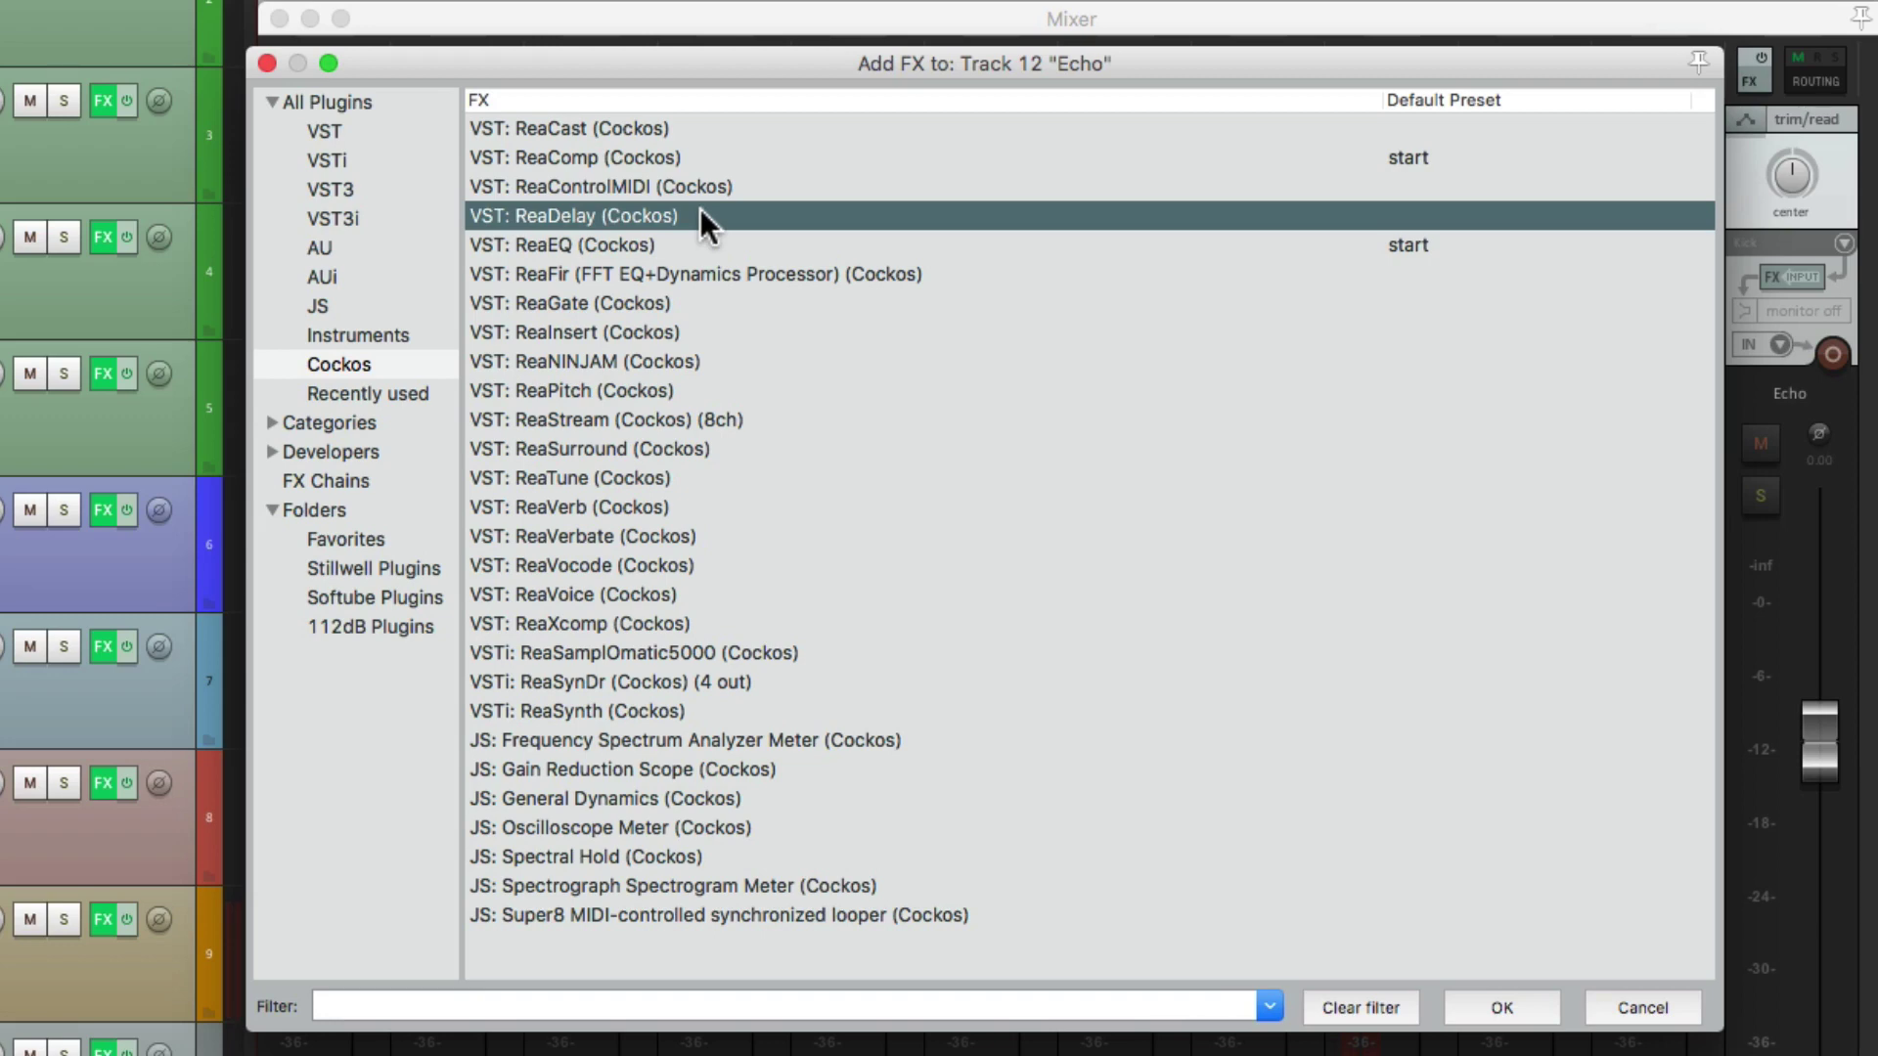
double_click(690, 216)
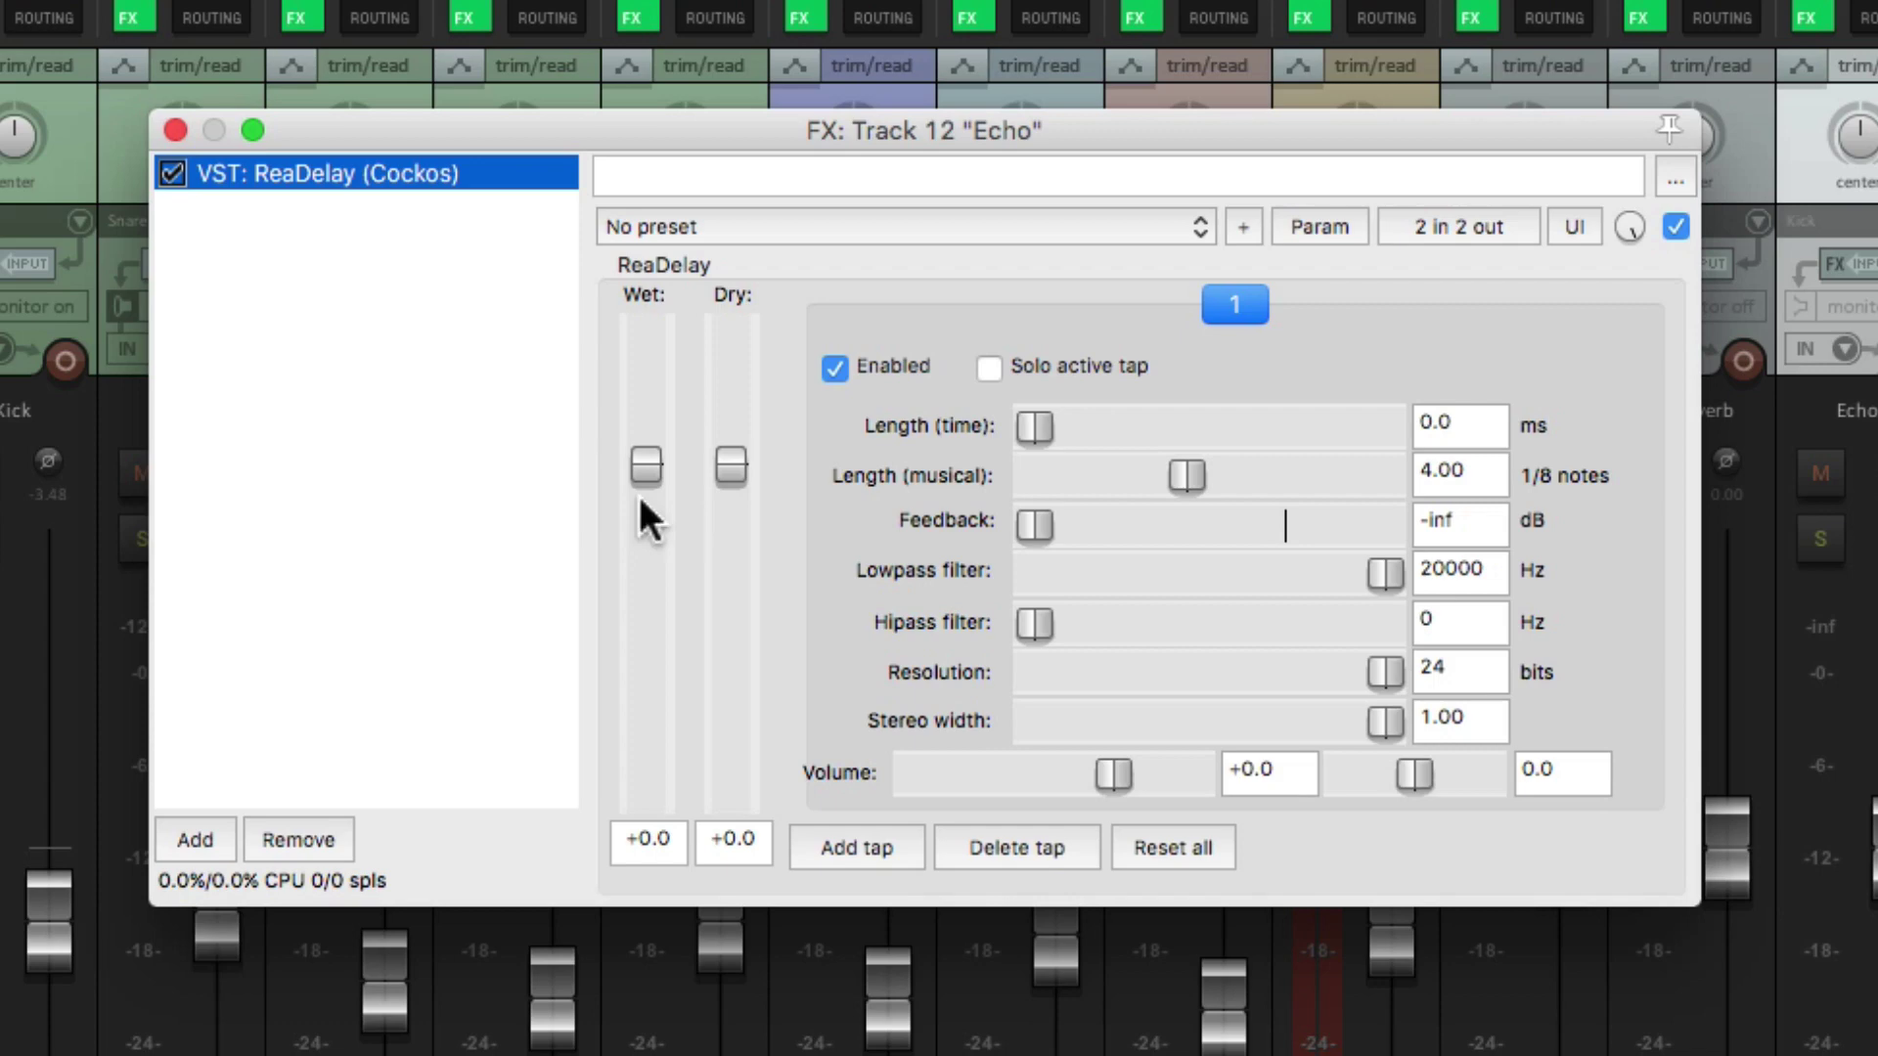
- Pull ReaDelay's dry to -inf and set the first tap to 0 musical length, 180 ms
left_click_drag(724, 466, 723, 831)
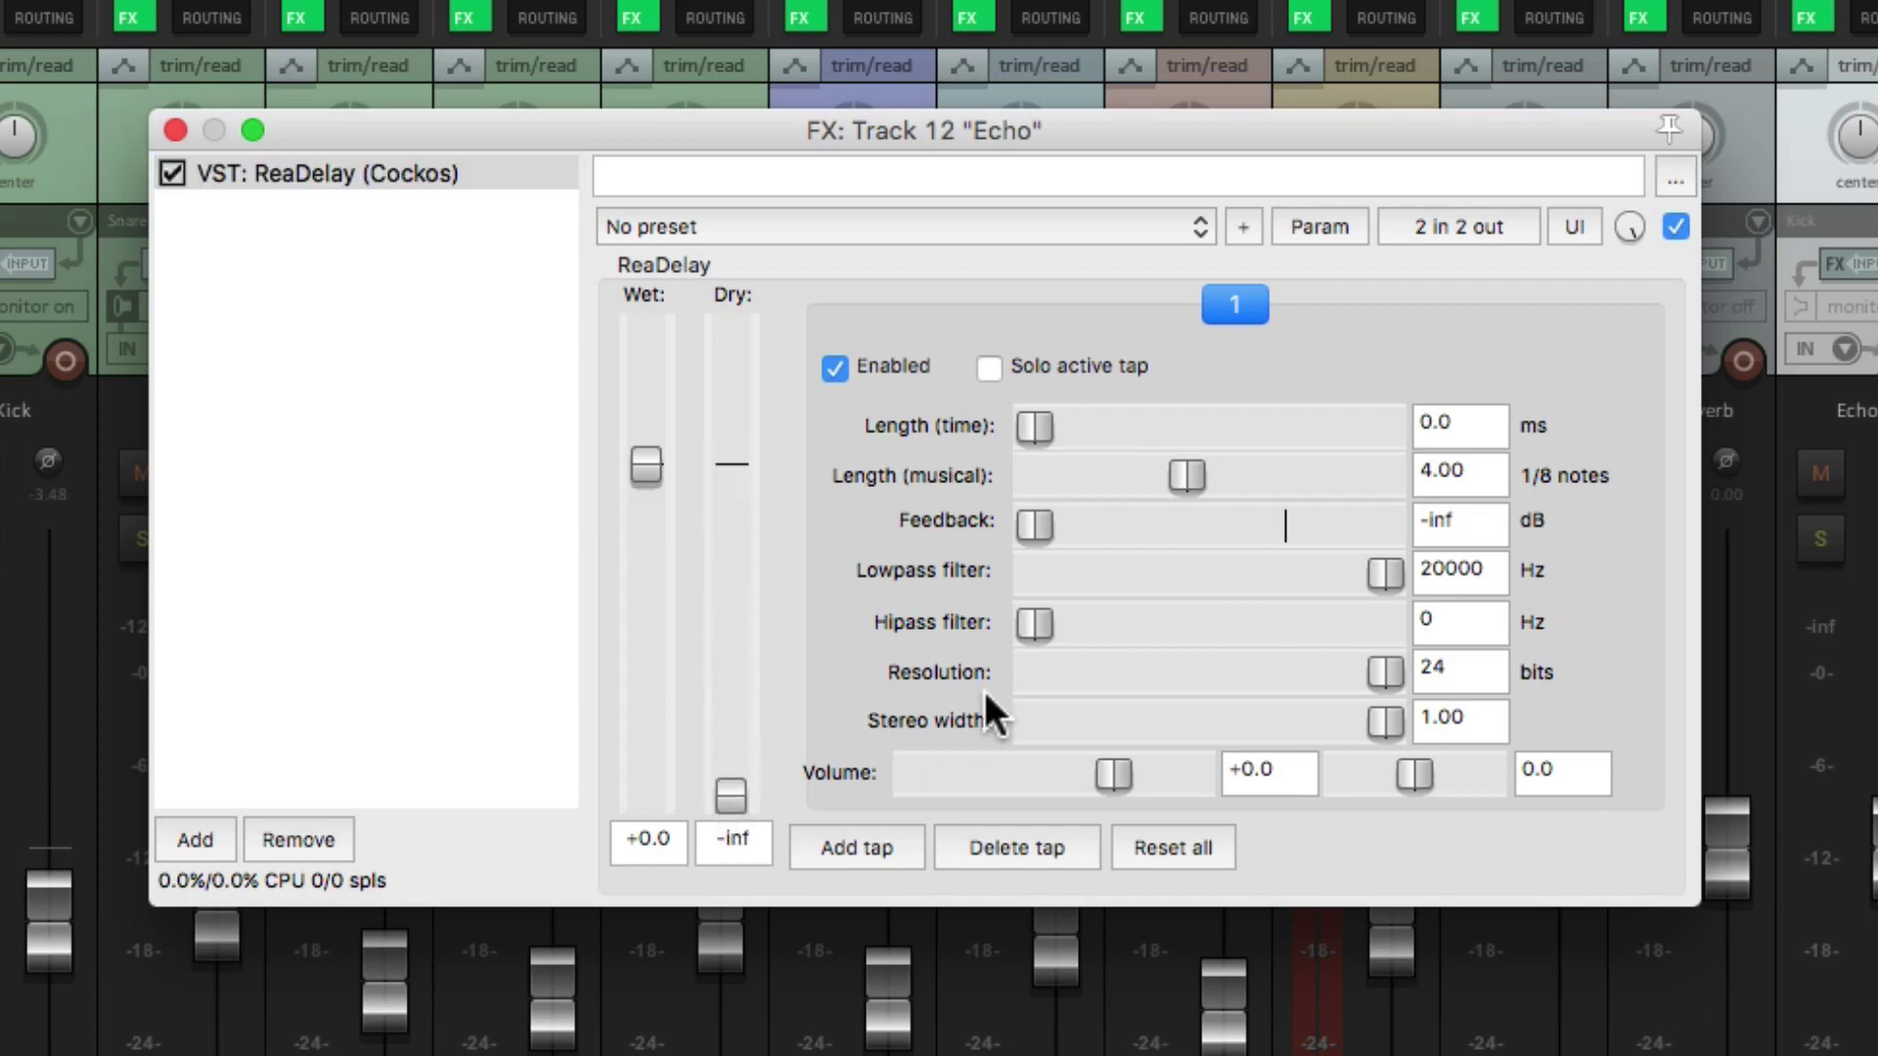
left_click_drag(1205, 474, 848, 518)
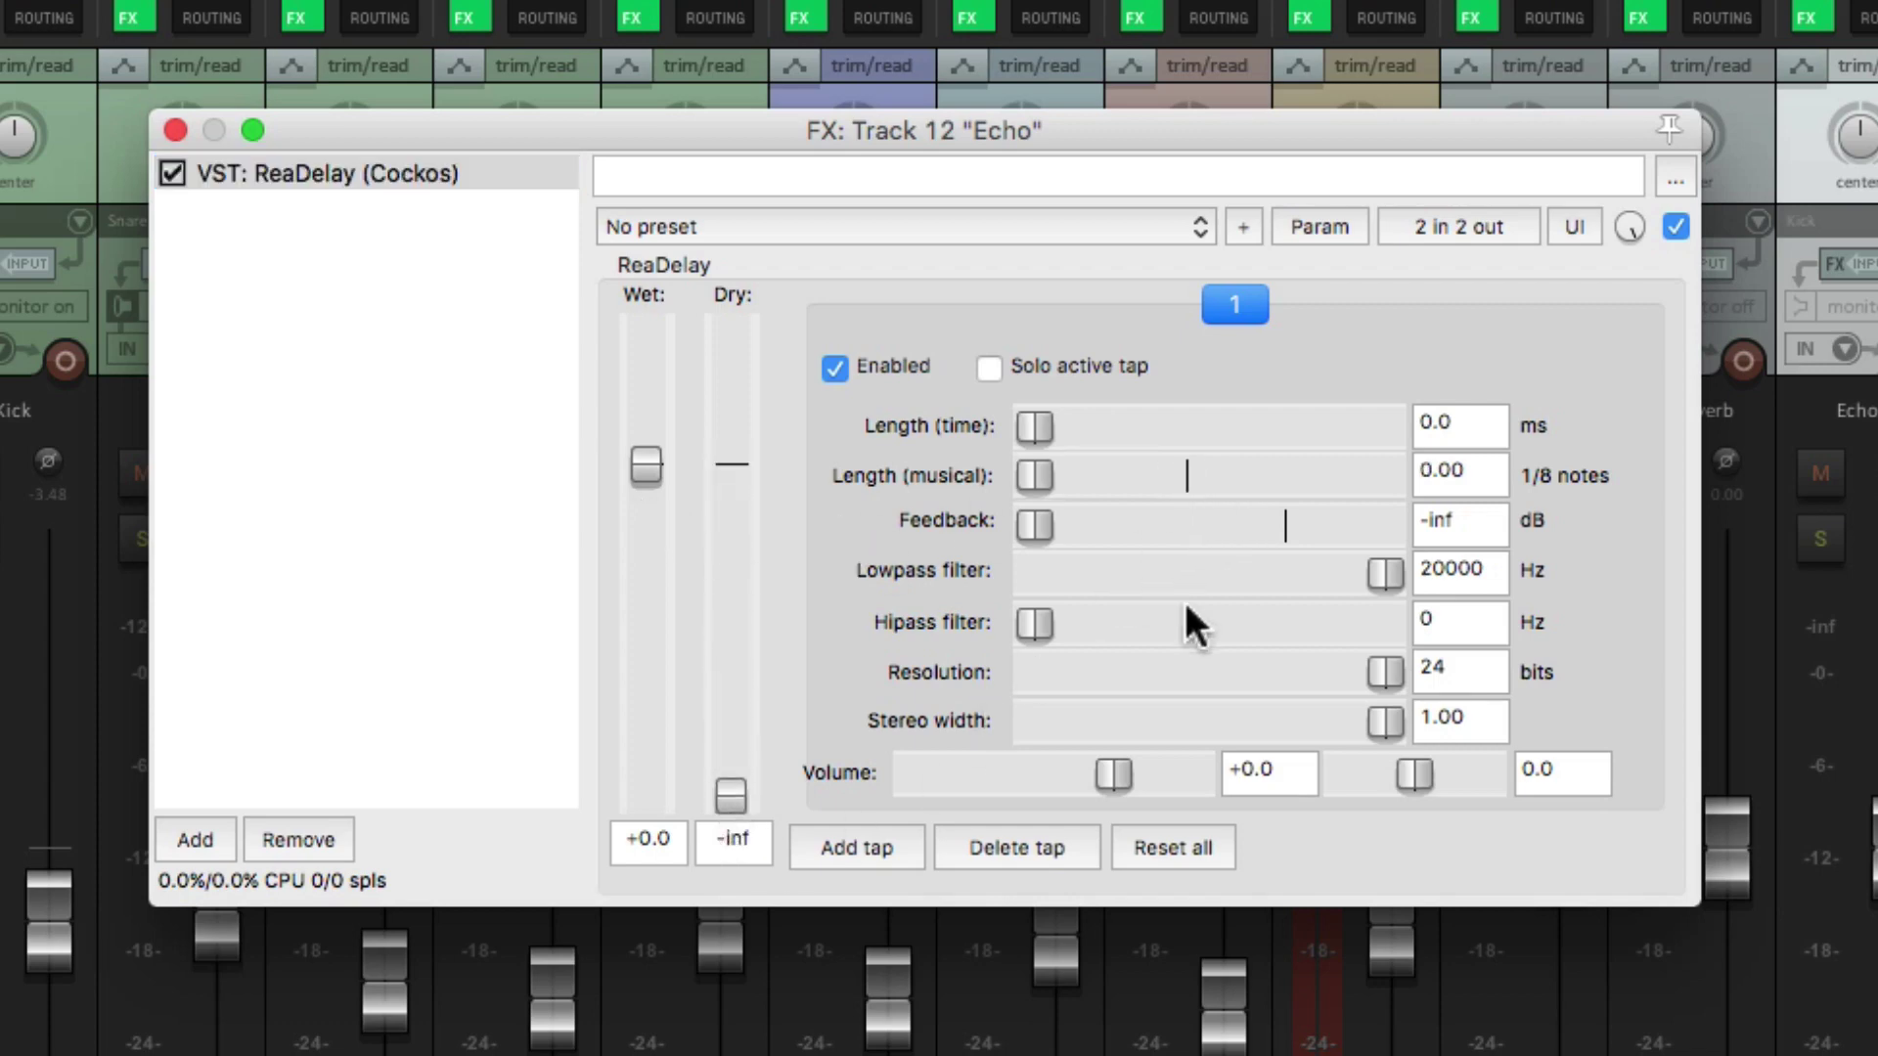
left_click(1451, 425)
type("180")
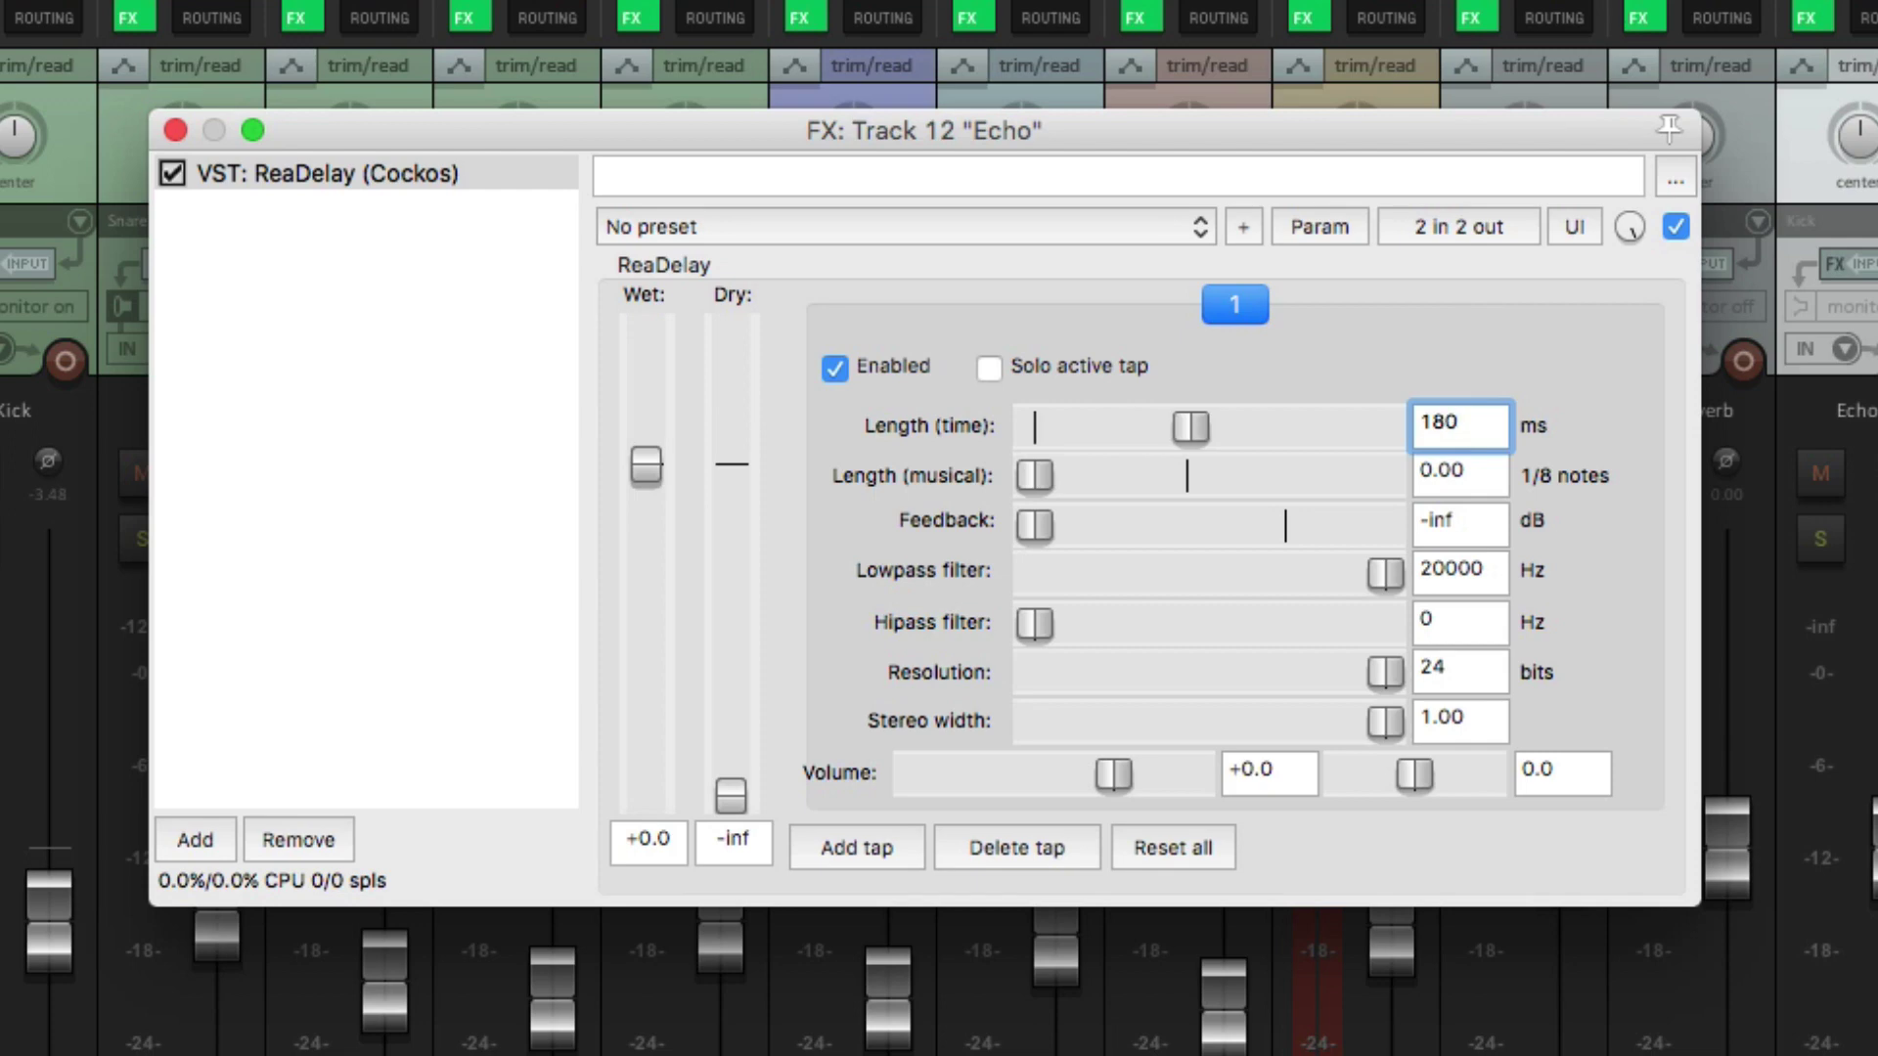
key("Return")
- Float ReaDelay aside, then add a Vocal send to 12: Echo at -24.20 dB
double_click(346, 177)
left_click_drag(413, 194, 1446, 219)
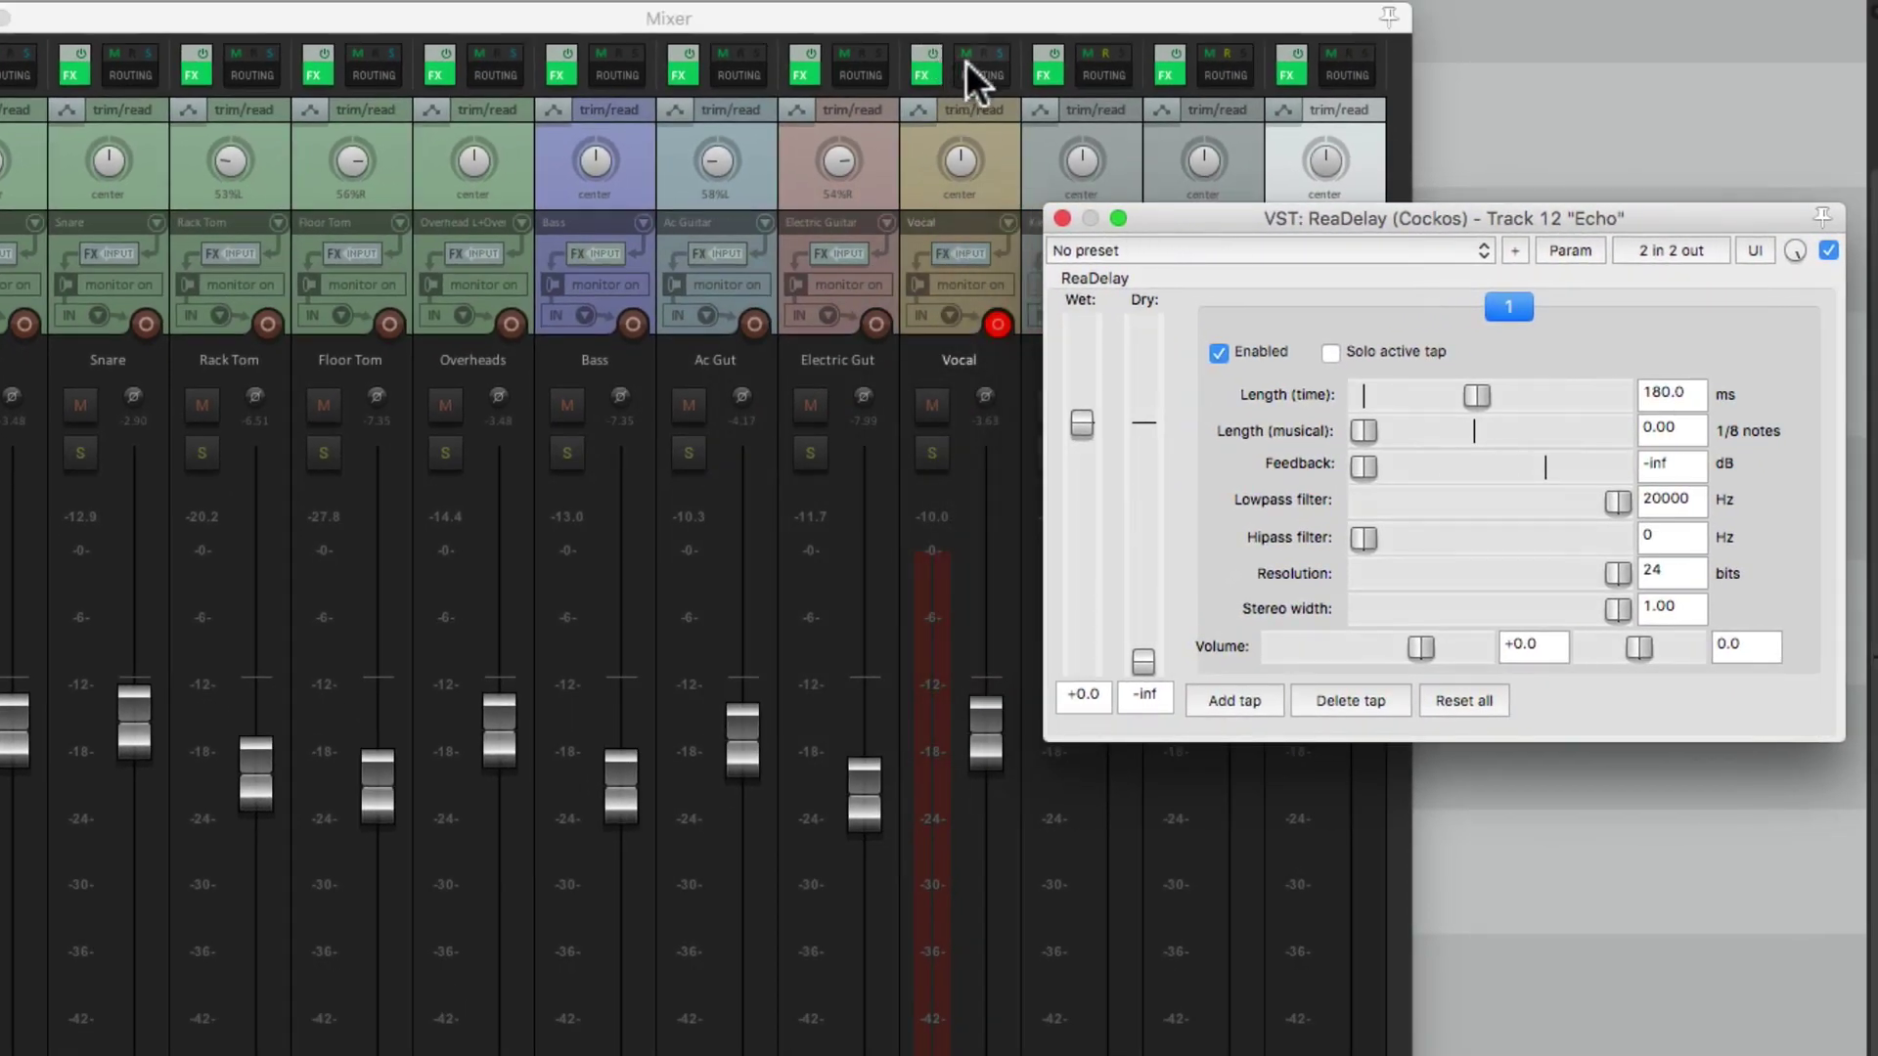
left_click(968, 67)
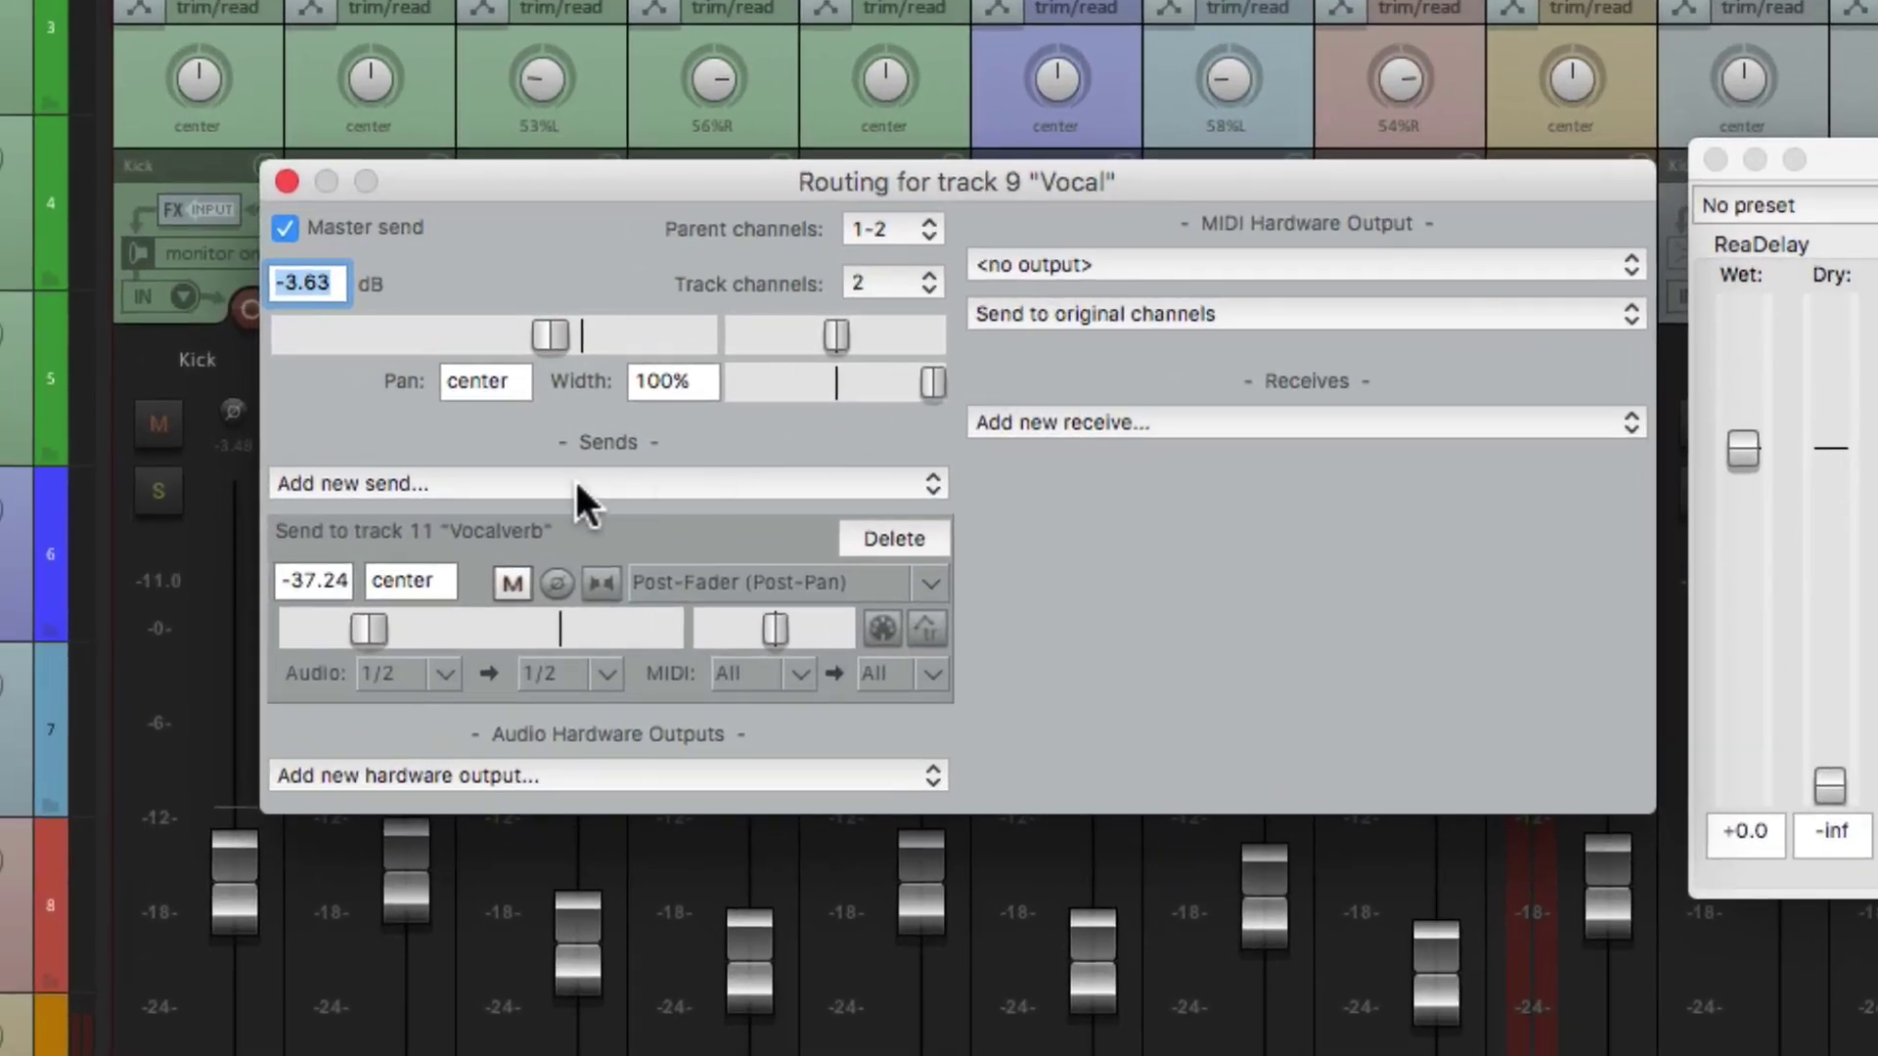
left_click(575, 484)
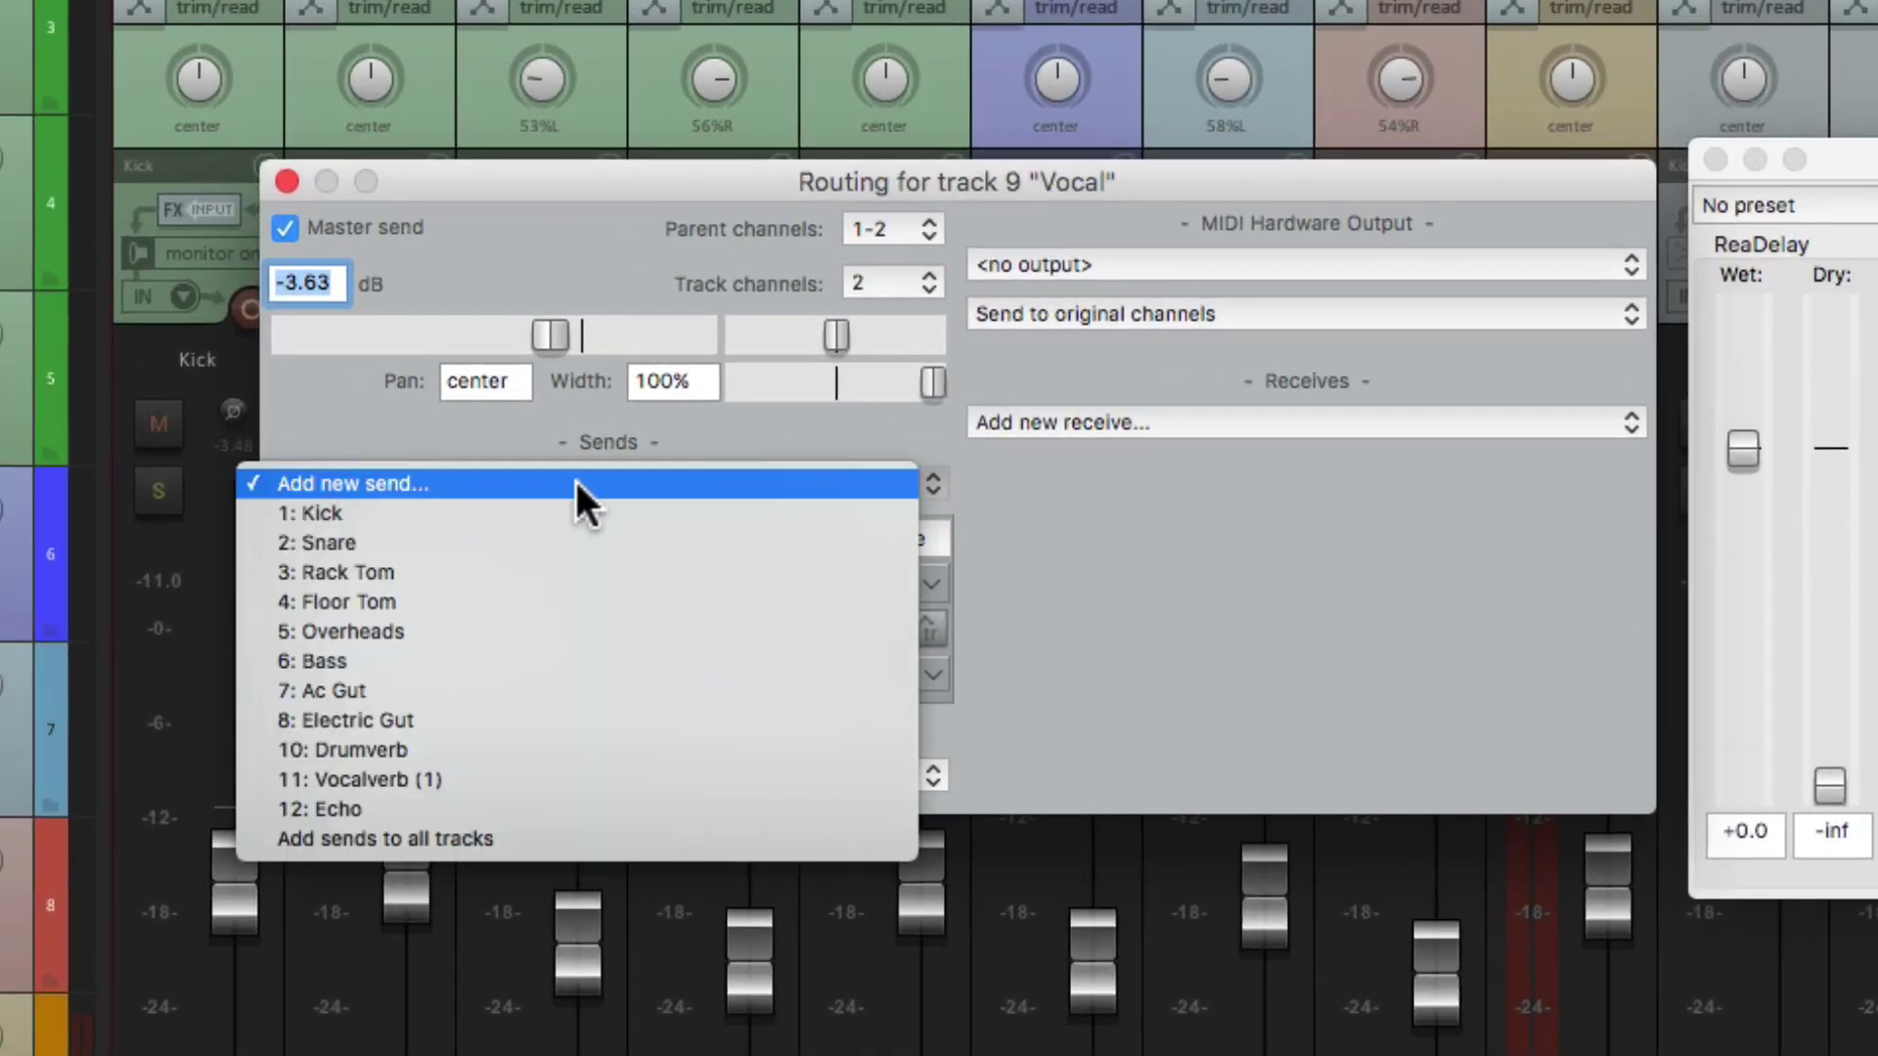
left_click(536, 808)
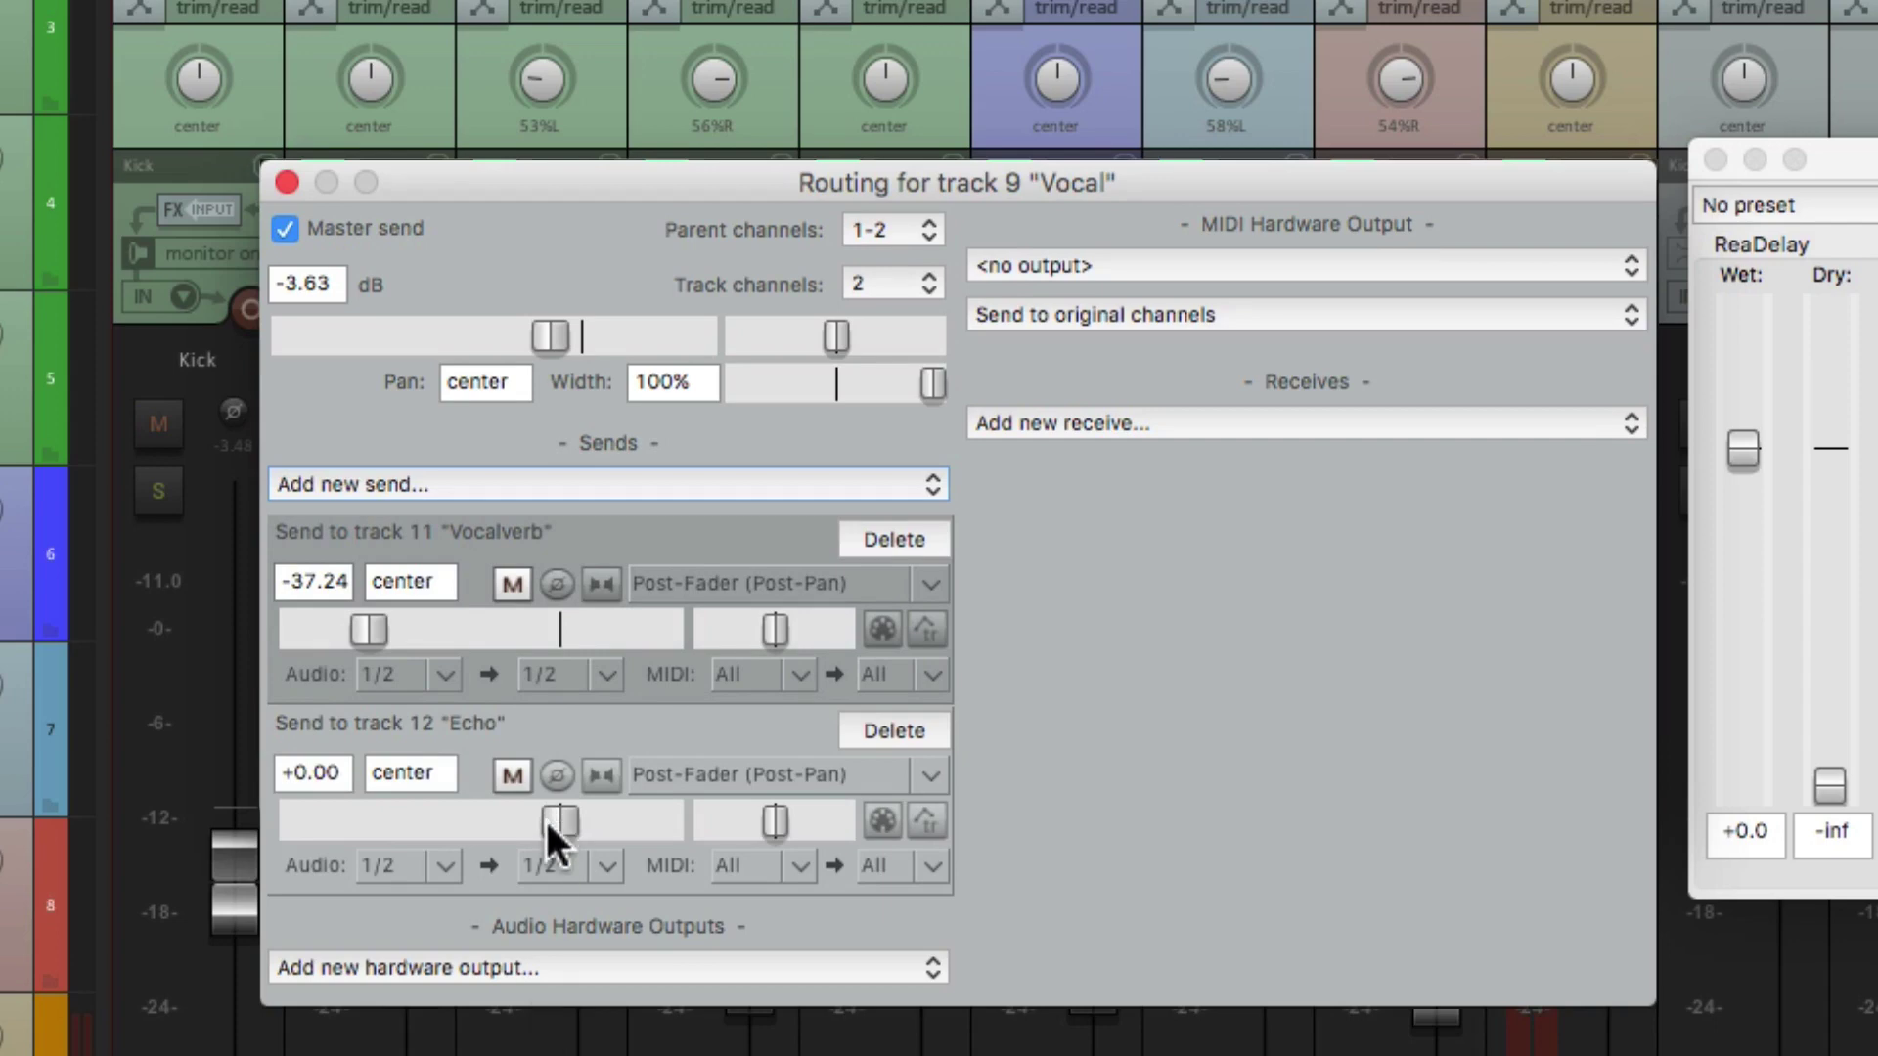
left_click_drag(547, 821, 403, 822)
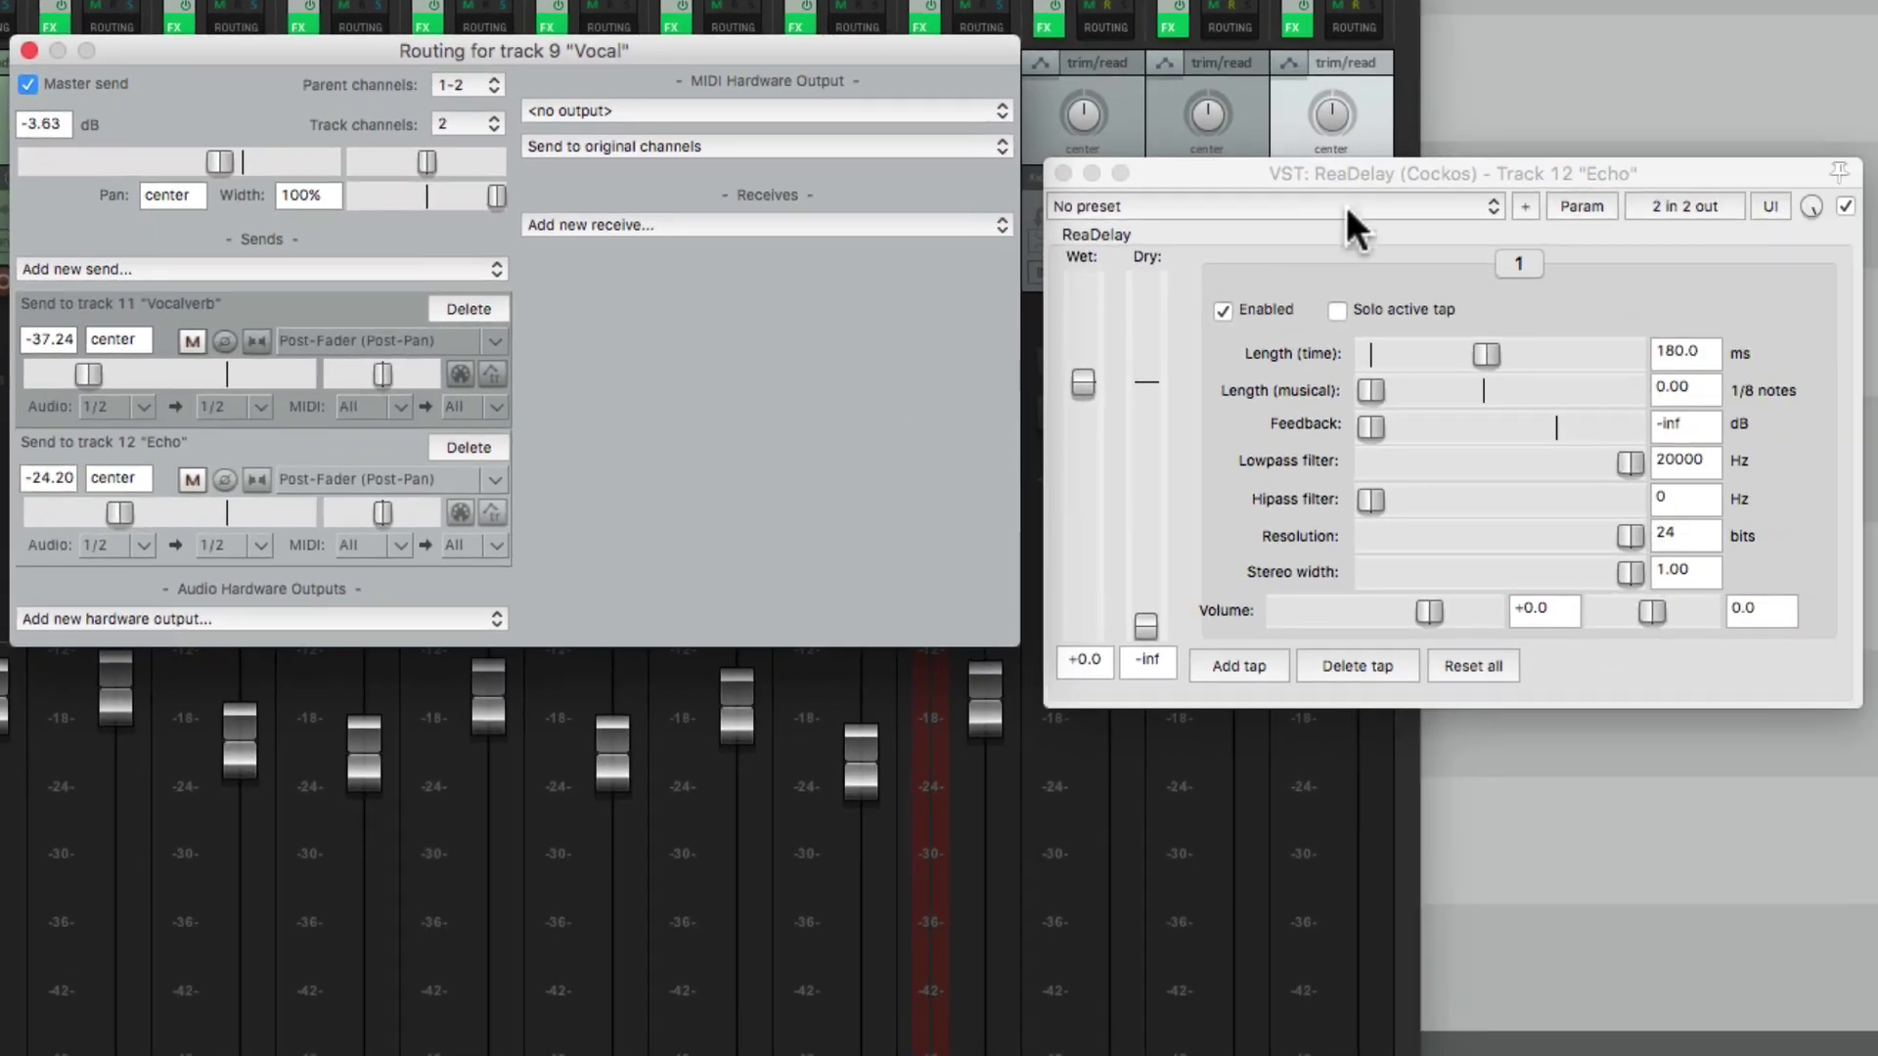
- Pan ReaDelay's first tap to -1.0 and add a second tap at 210 ms
left_click(1345, 175)
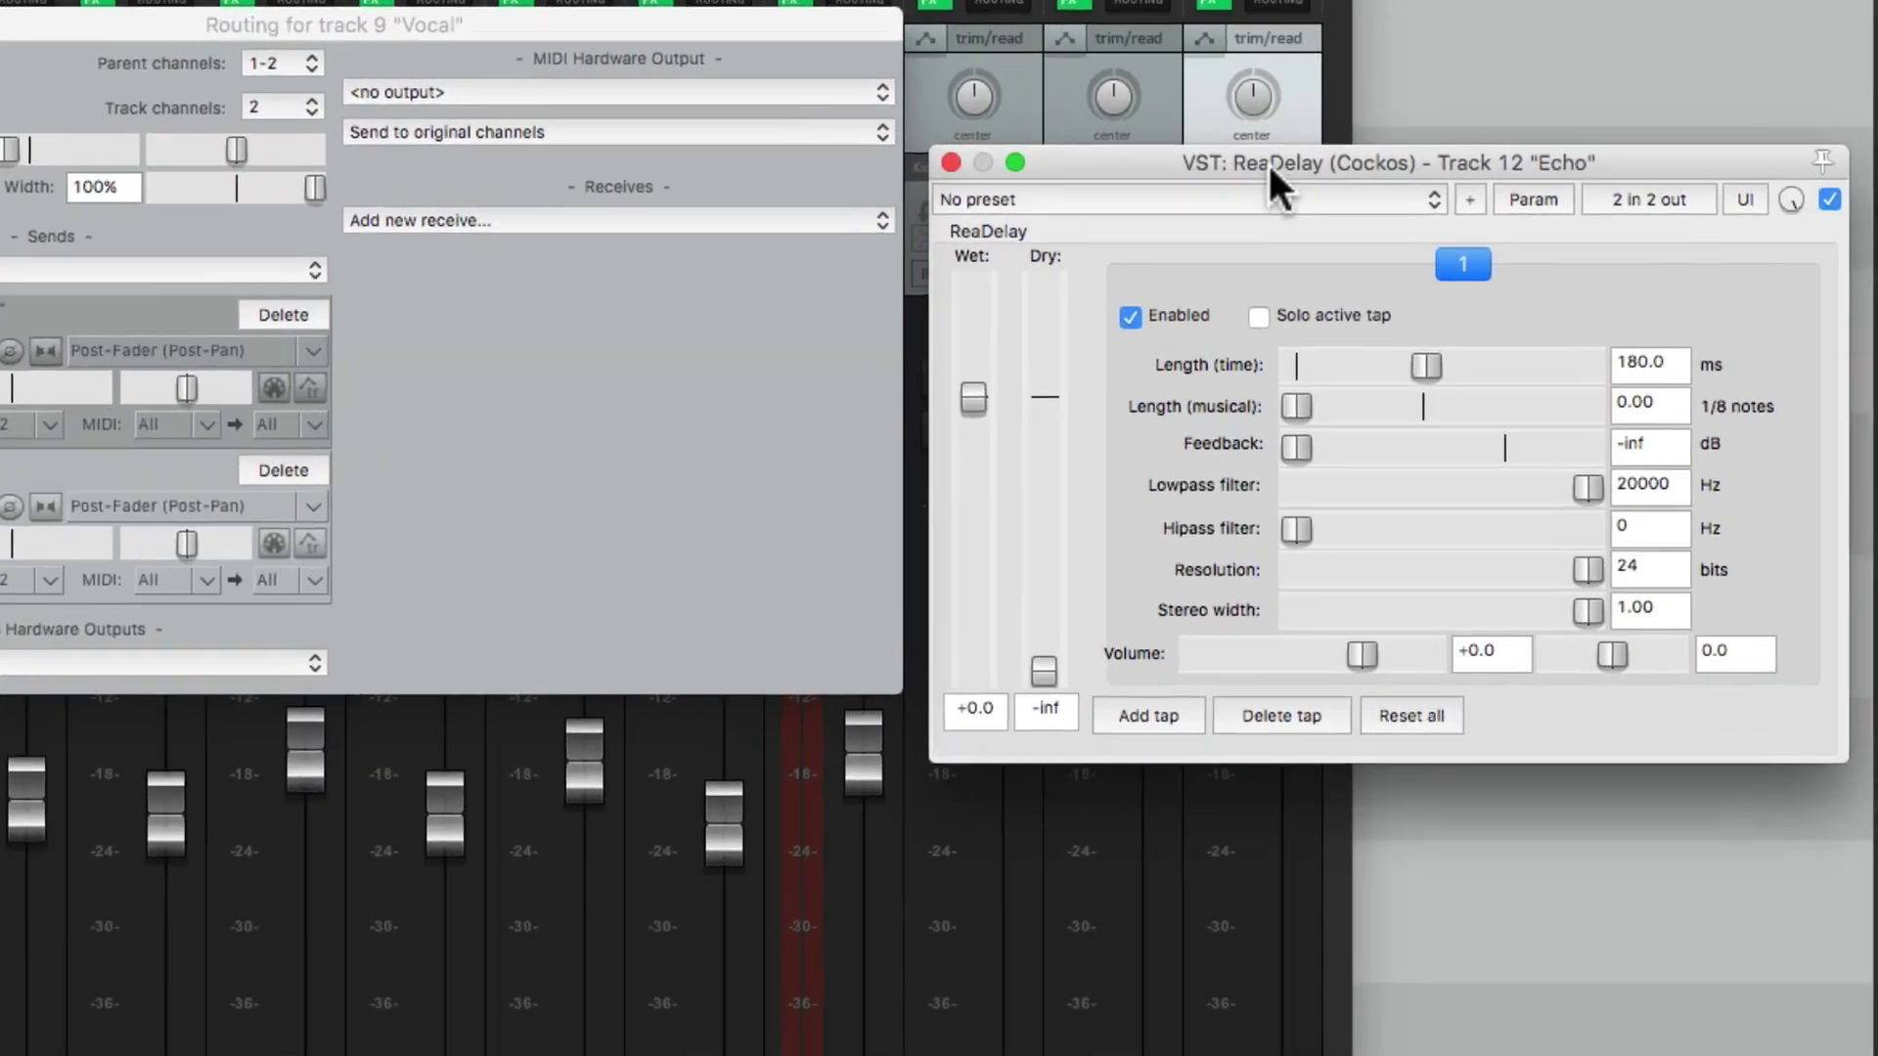
left_click_drag(1498, 782, 1424, 801)
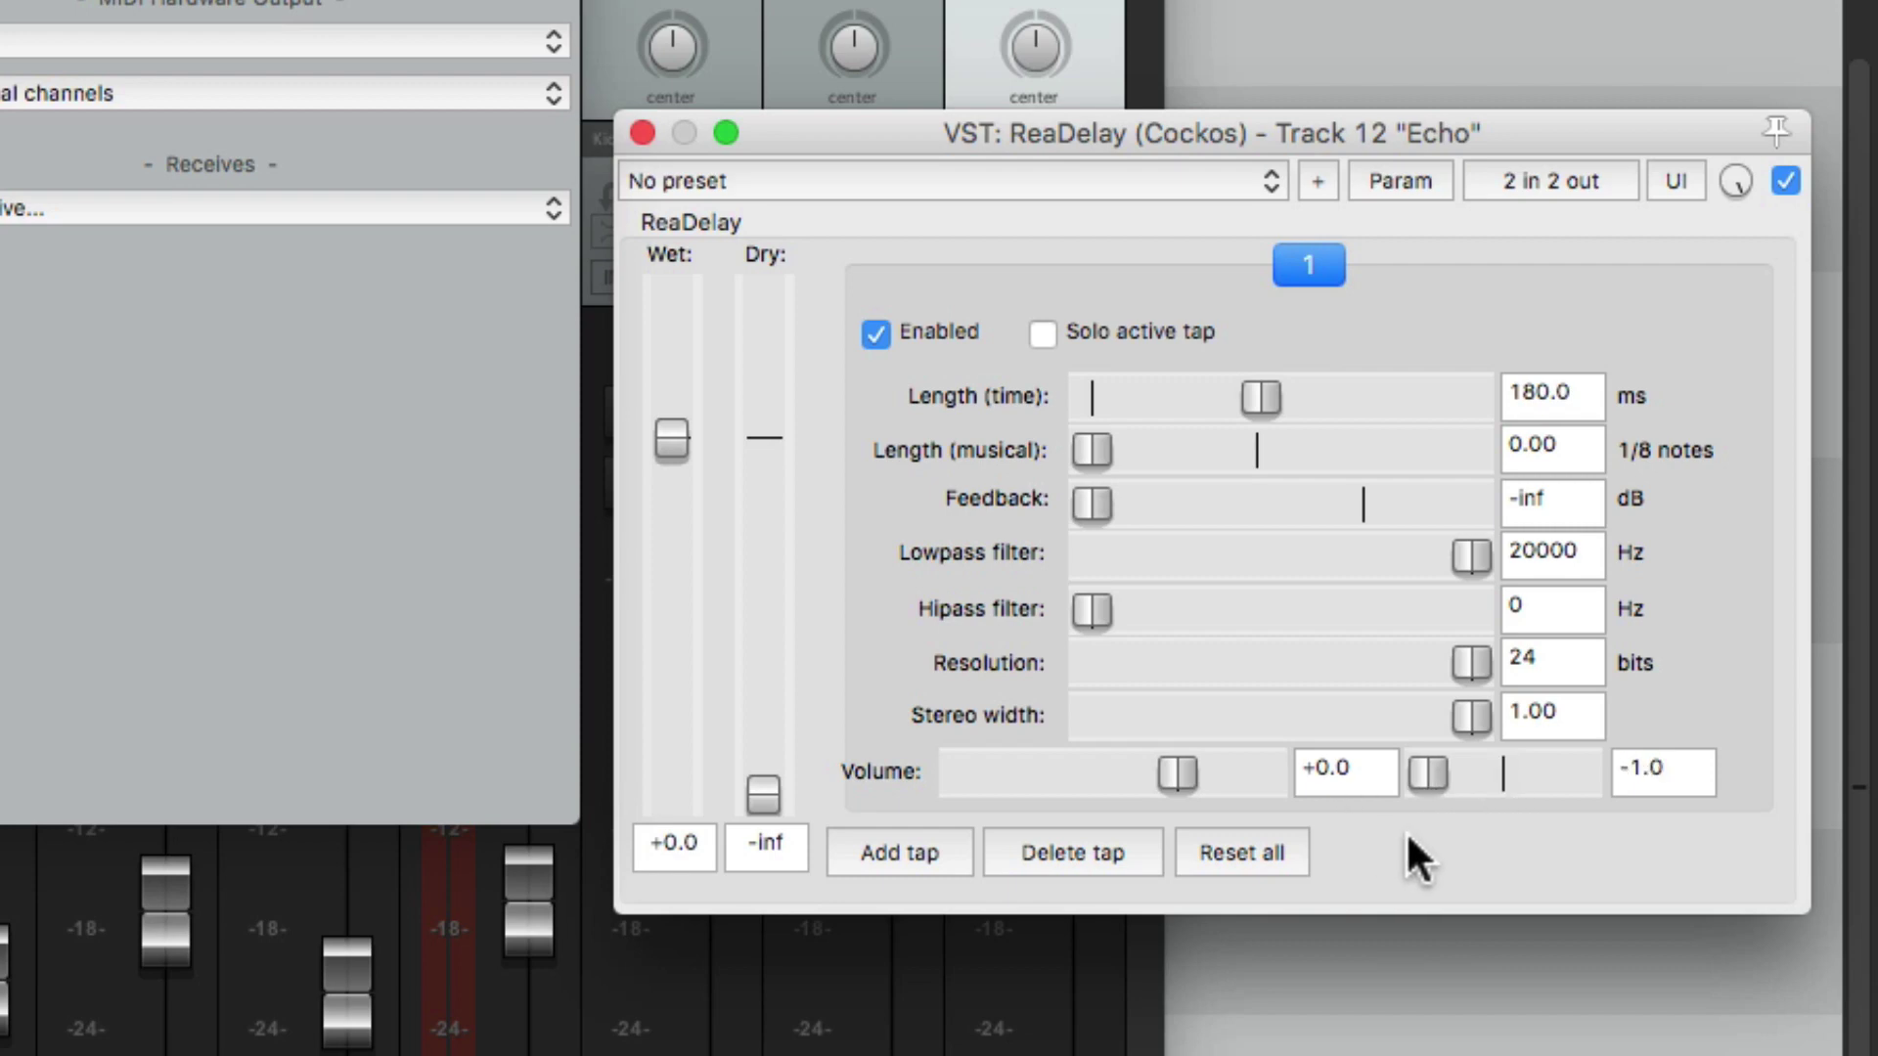
left_click(911, 860)
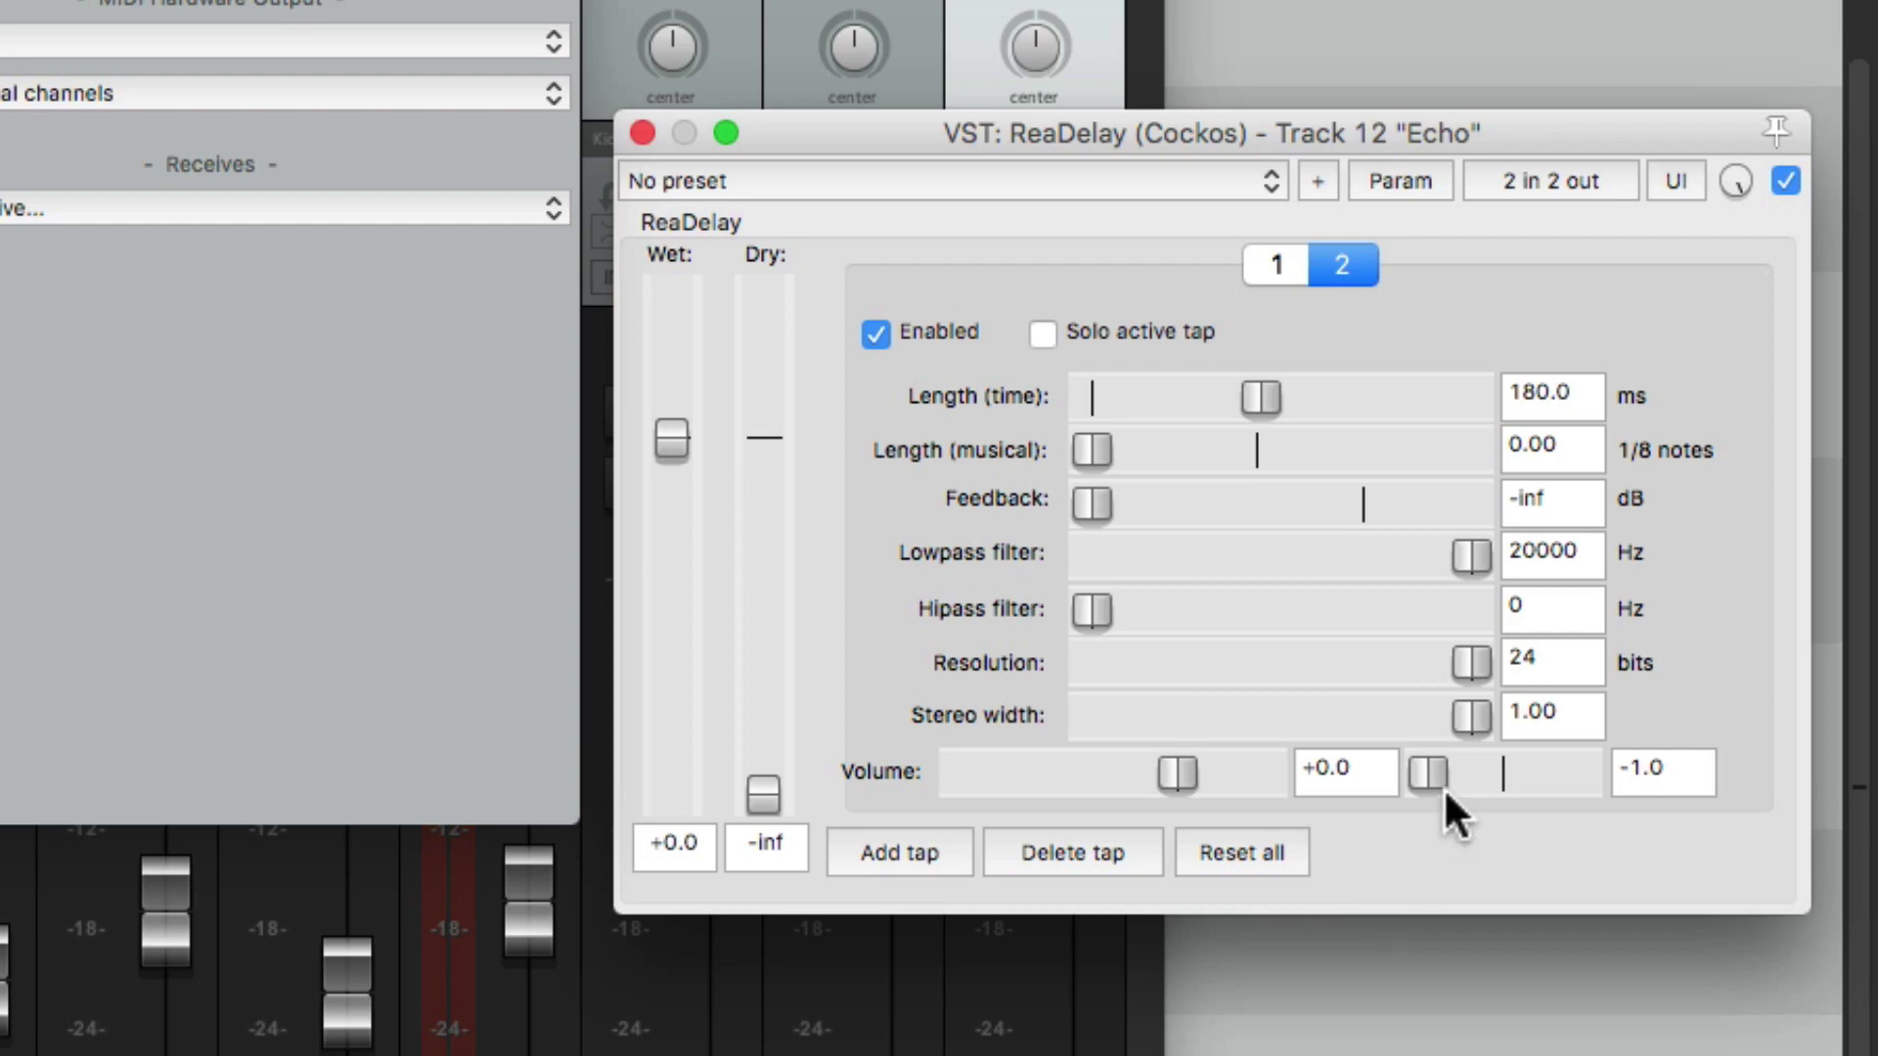
left_click(1541, 399)
type("210")
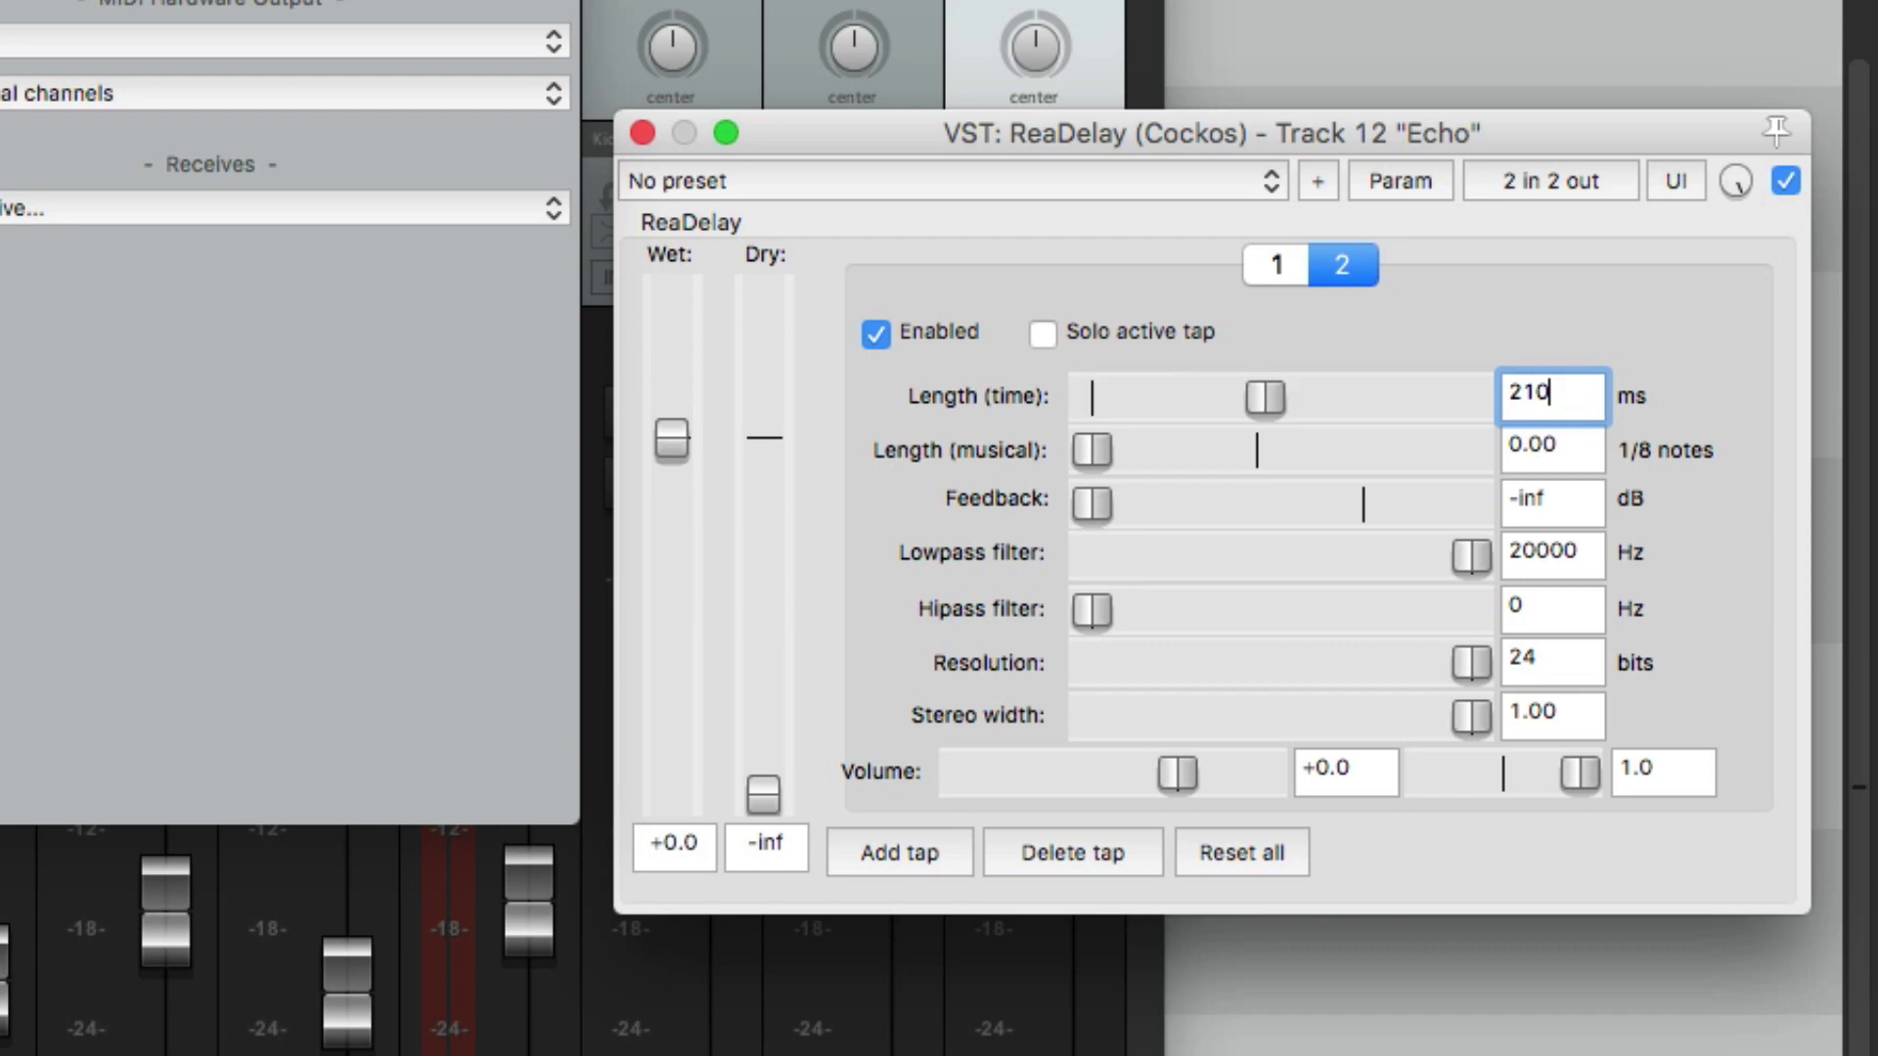
key("Return")
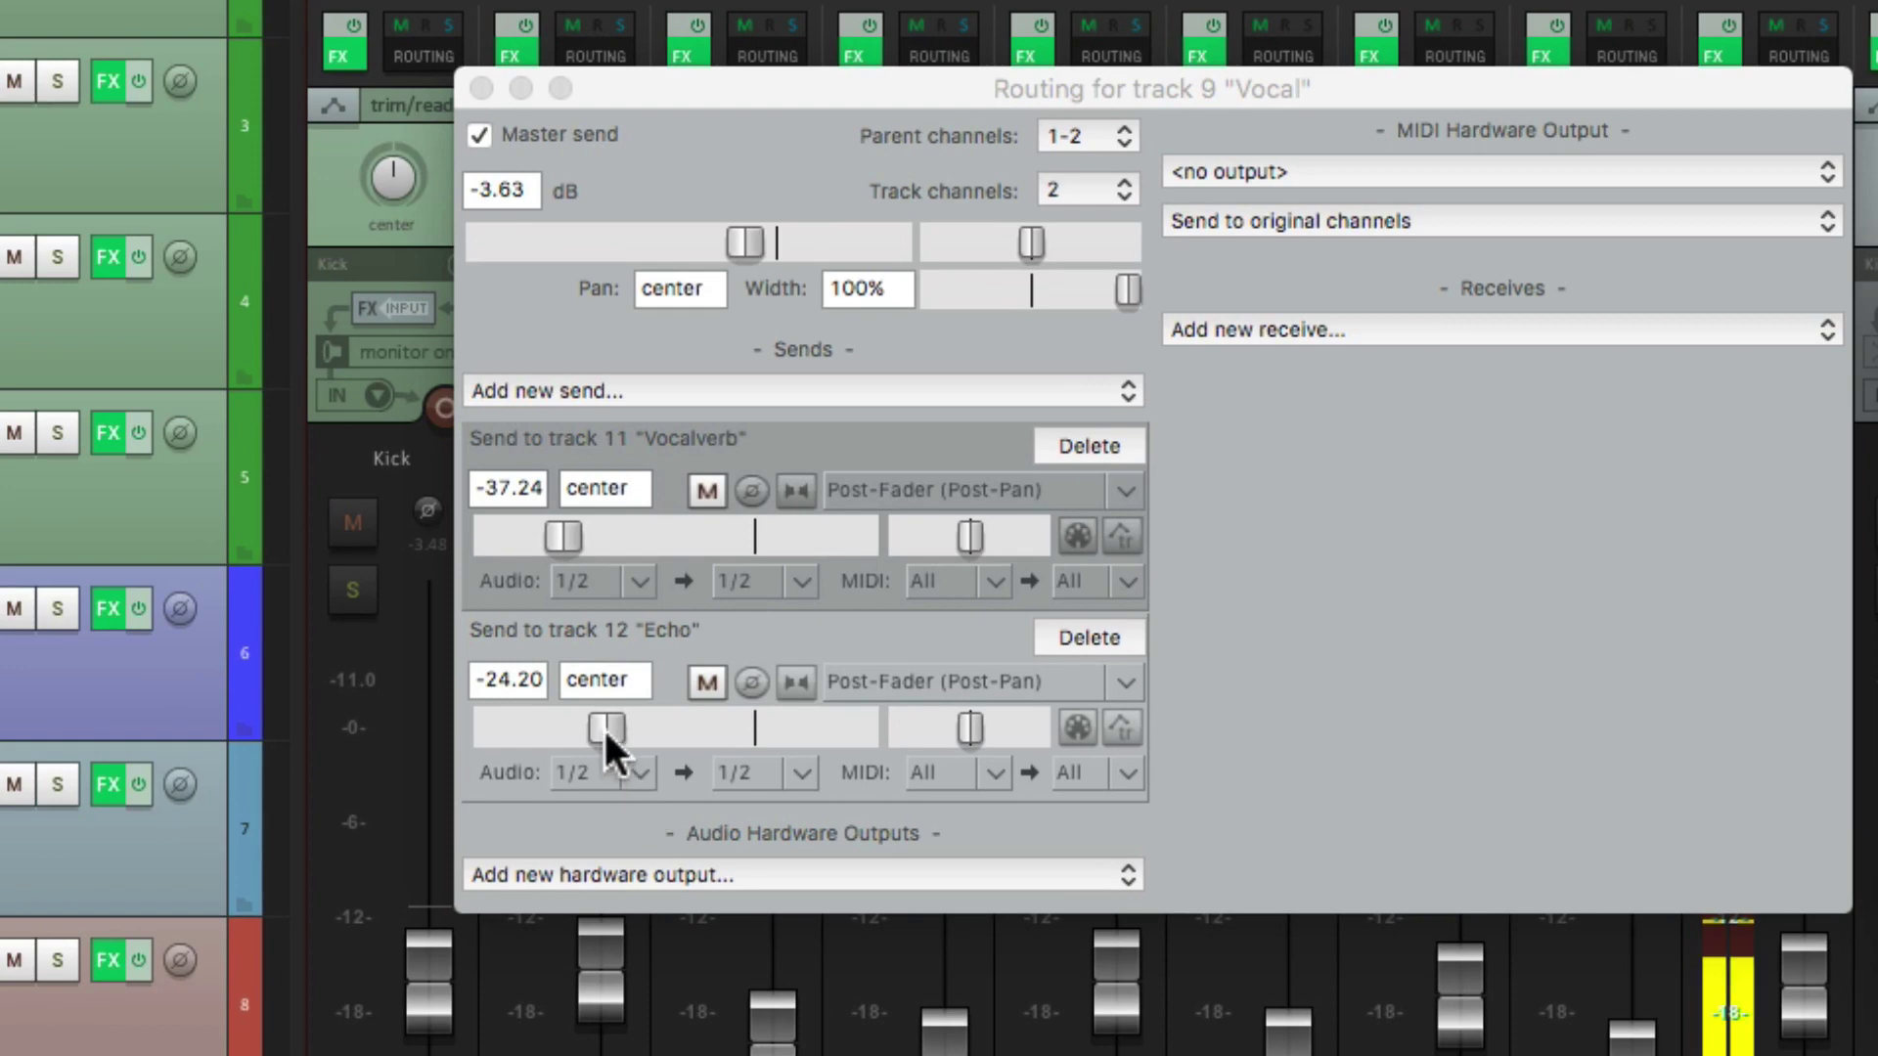
- Raise Vocal's Echo send to -20.70 dB, unmute Vocalverb, and record-arm Kick through Bass
left_click_drag(603, 726, 619, 731)
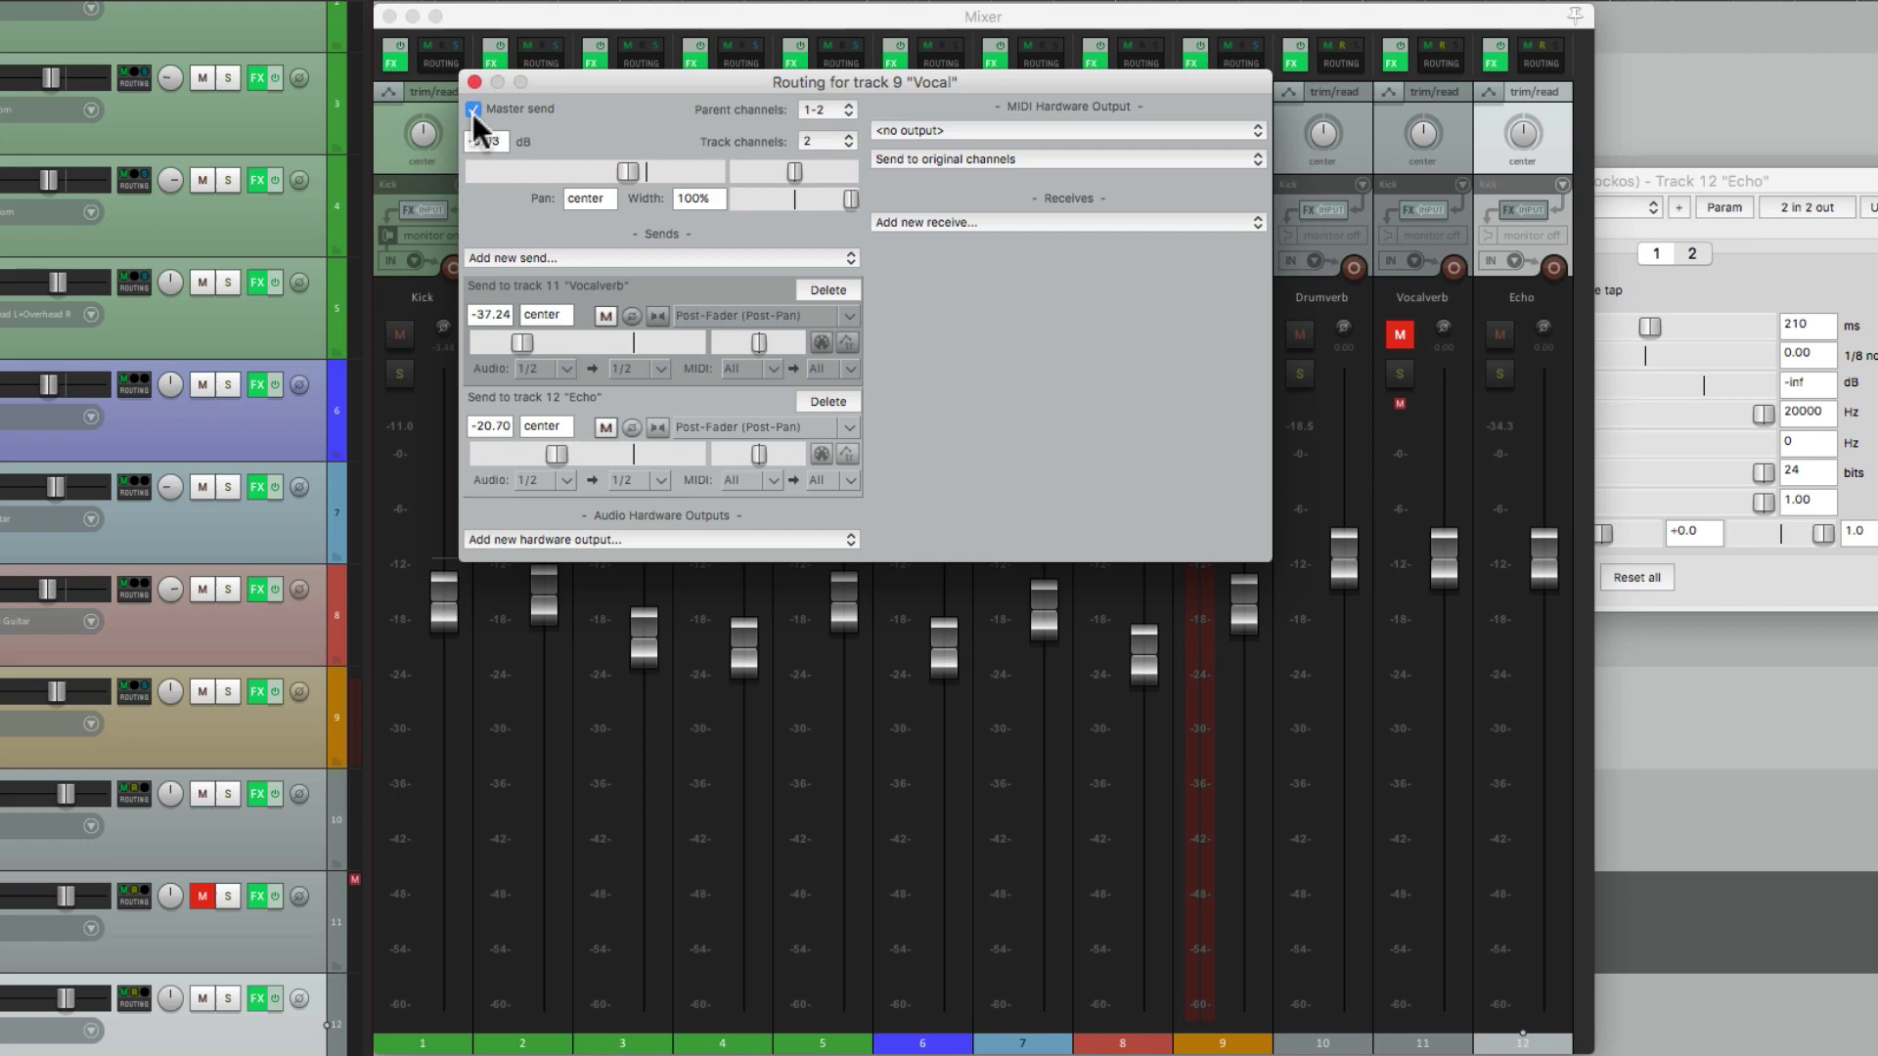
left_click(474, 81)
left_click(1399, 335)
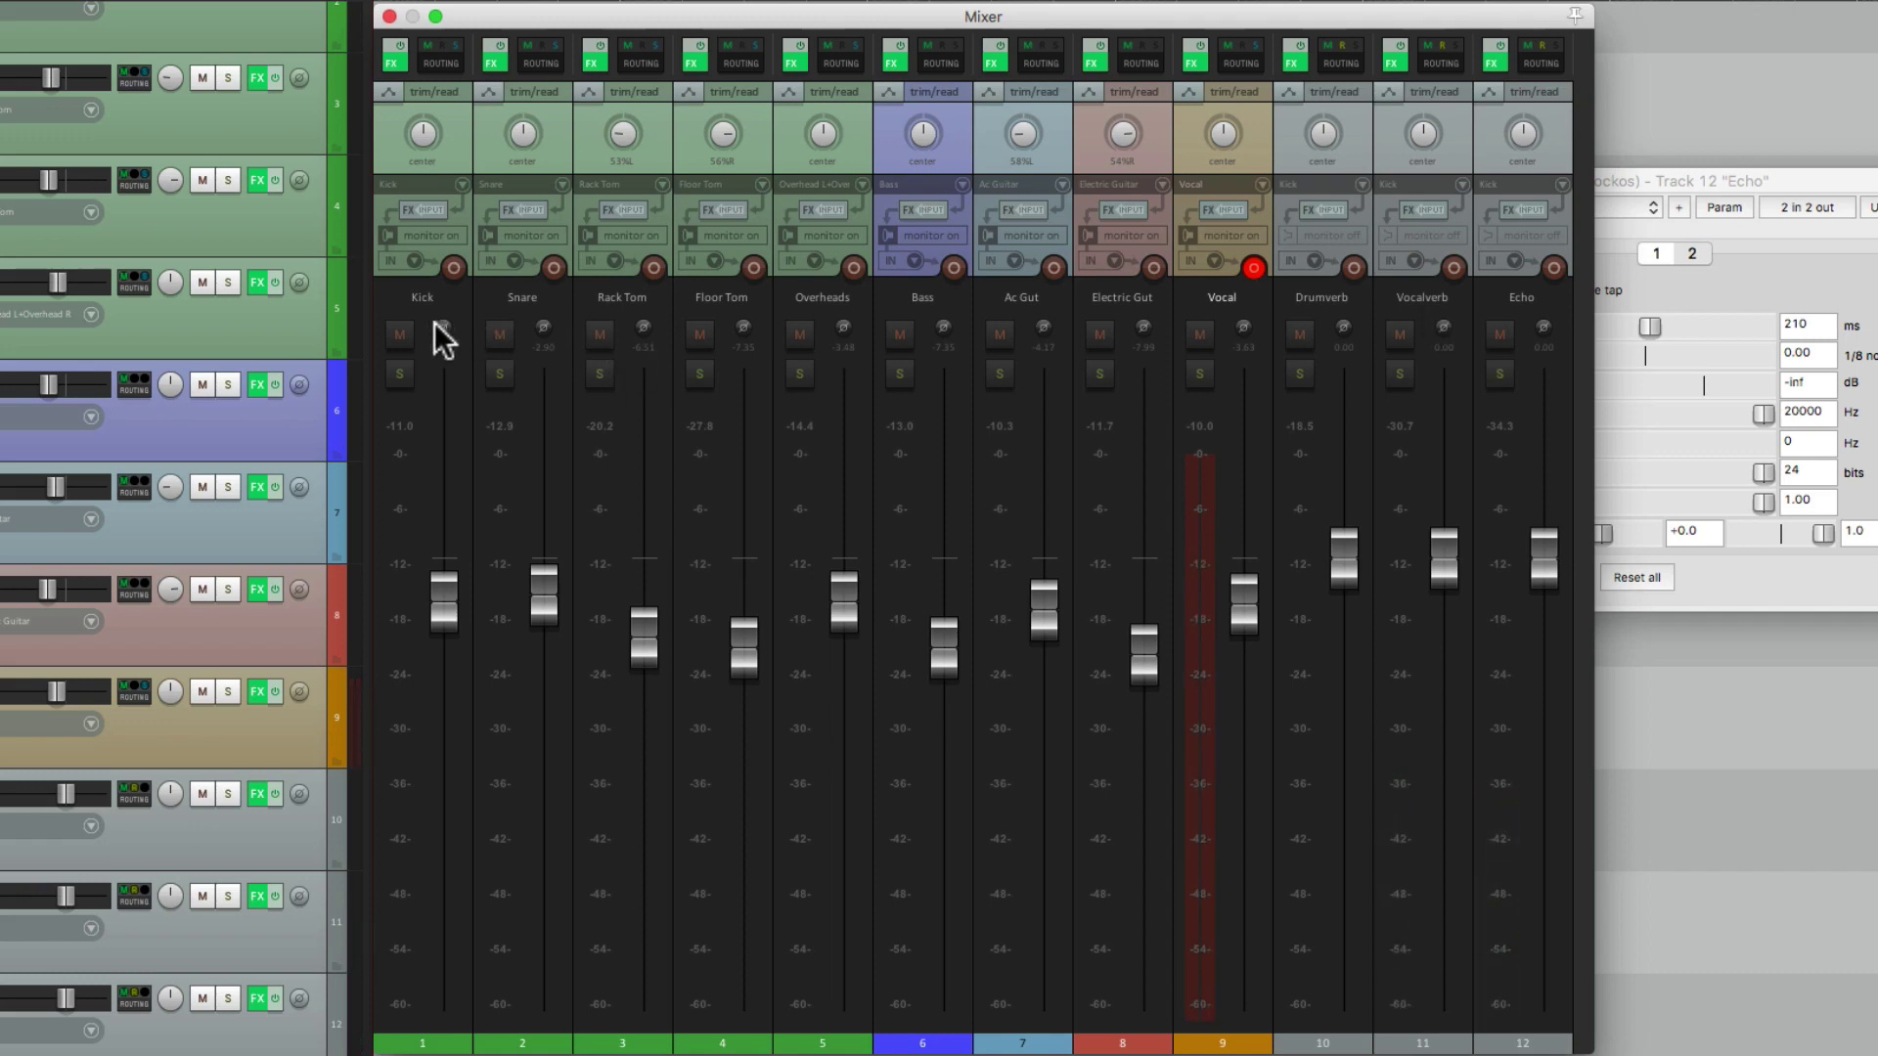
left_click_drag(453, 270, 1048, 256)
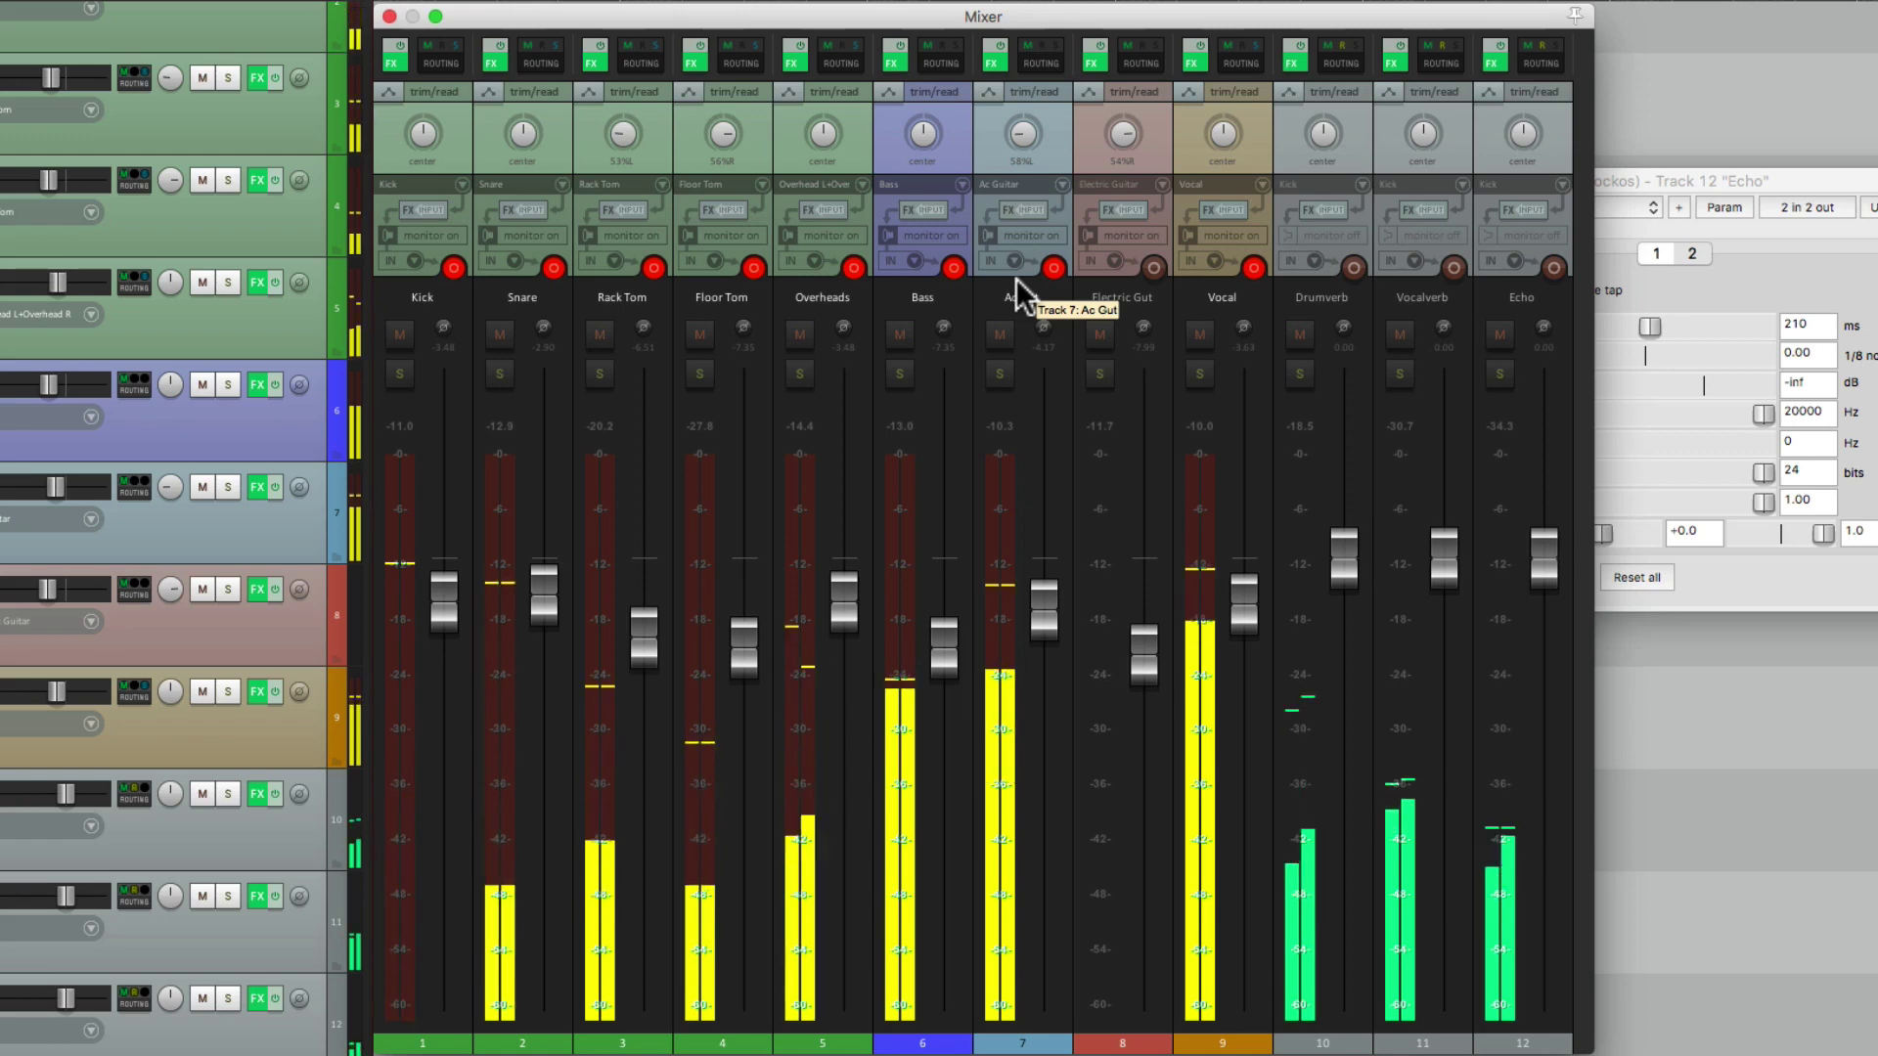
key("space")
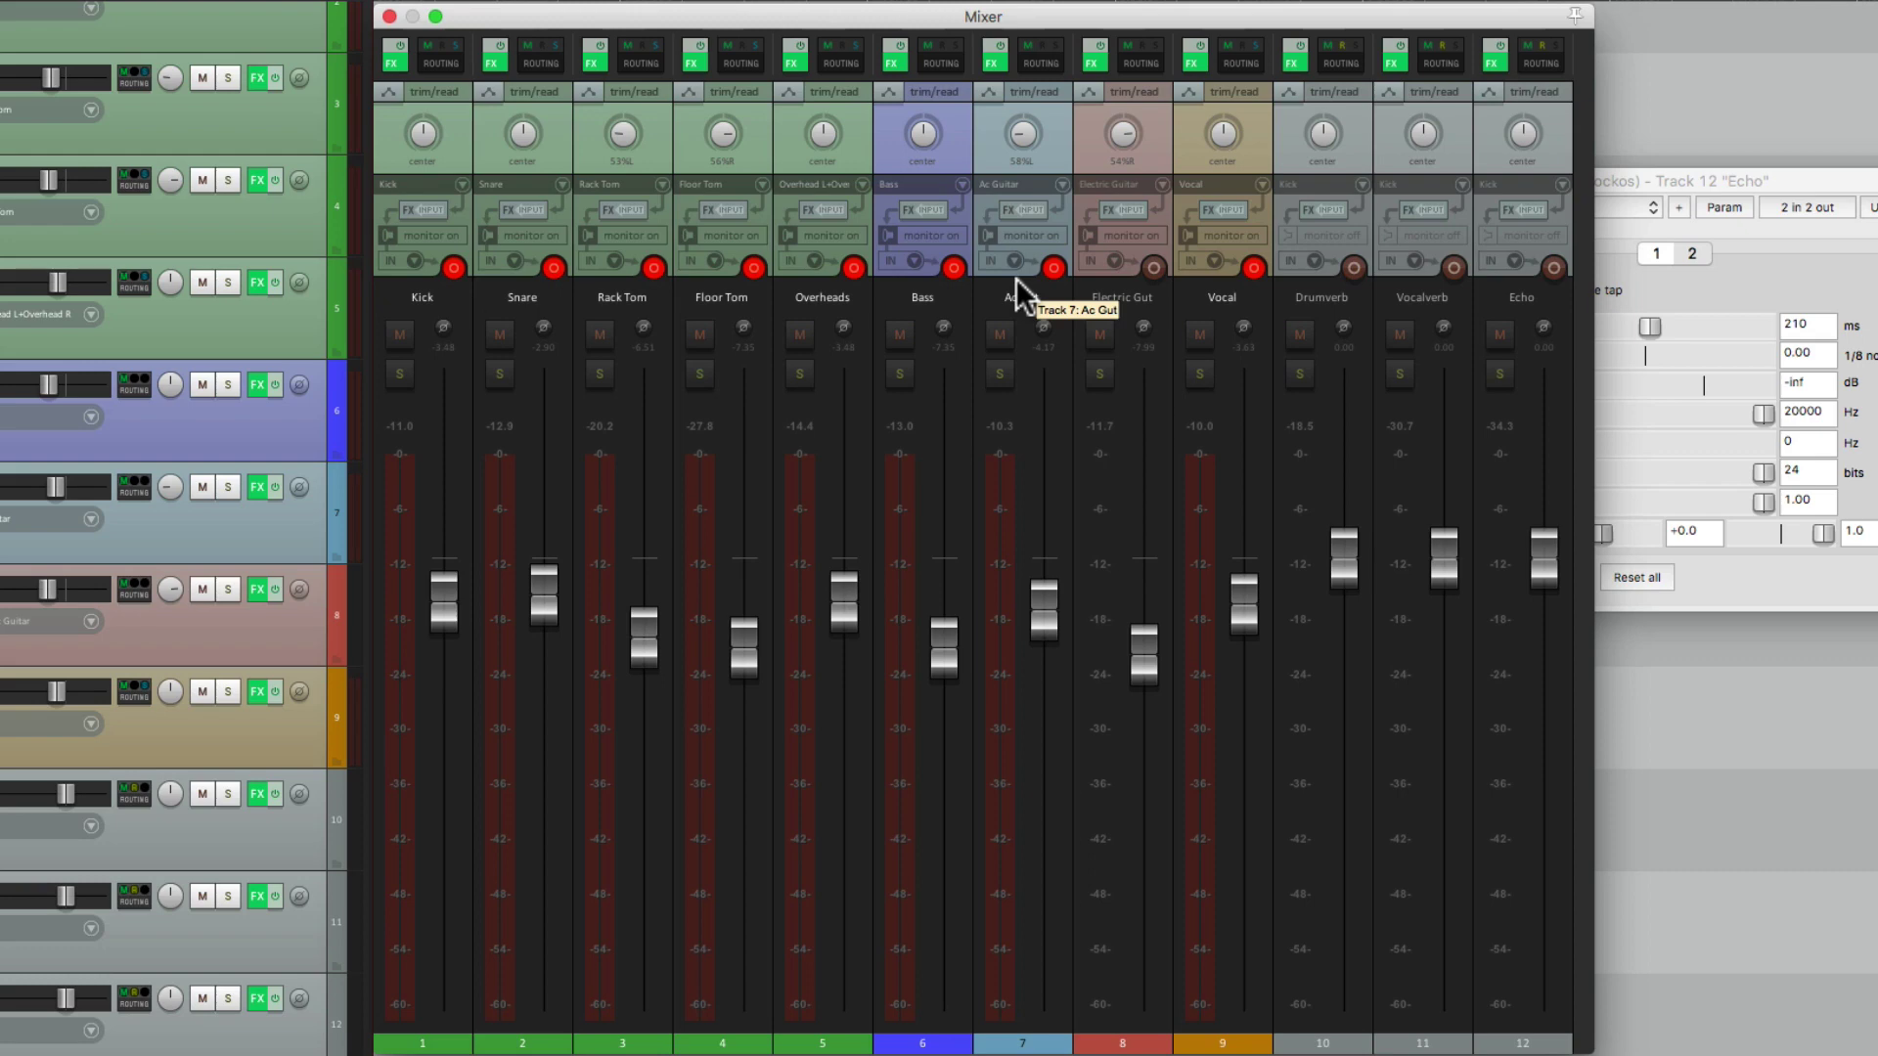
key("Escape")
left_click(1252, 267)
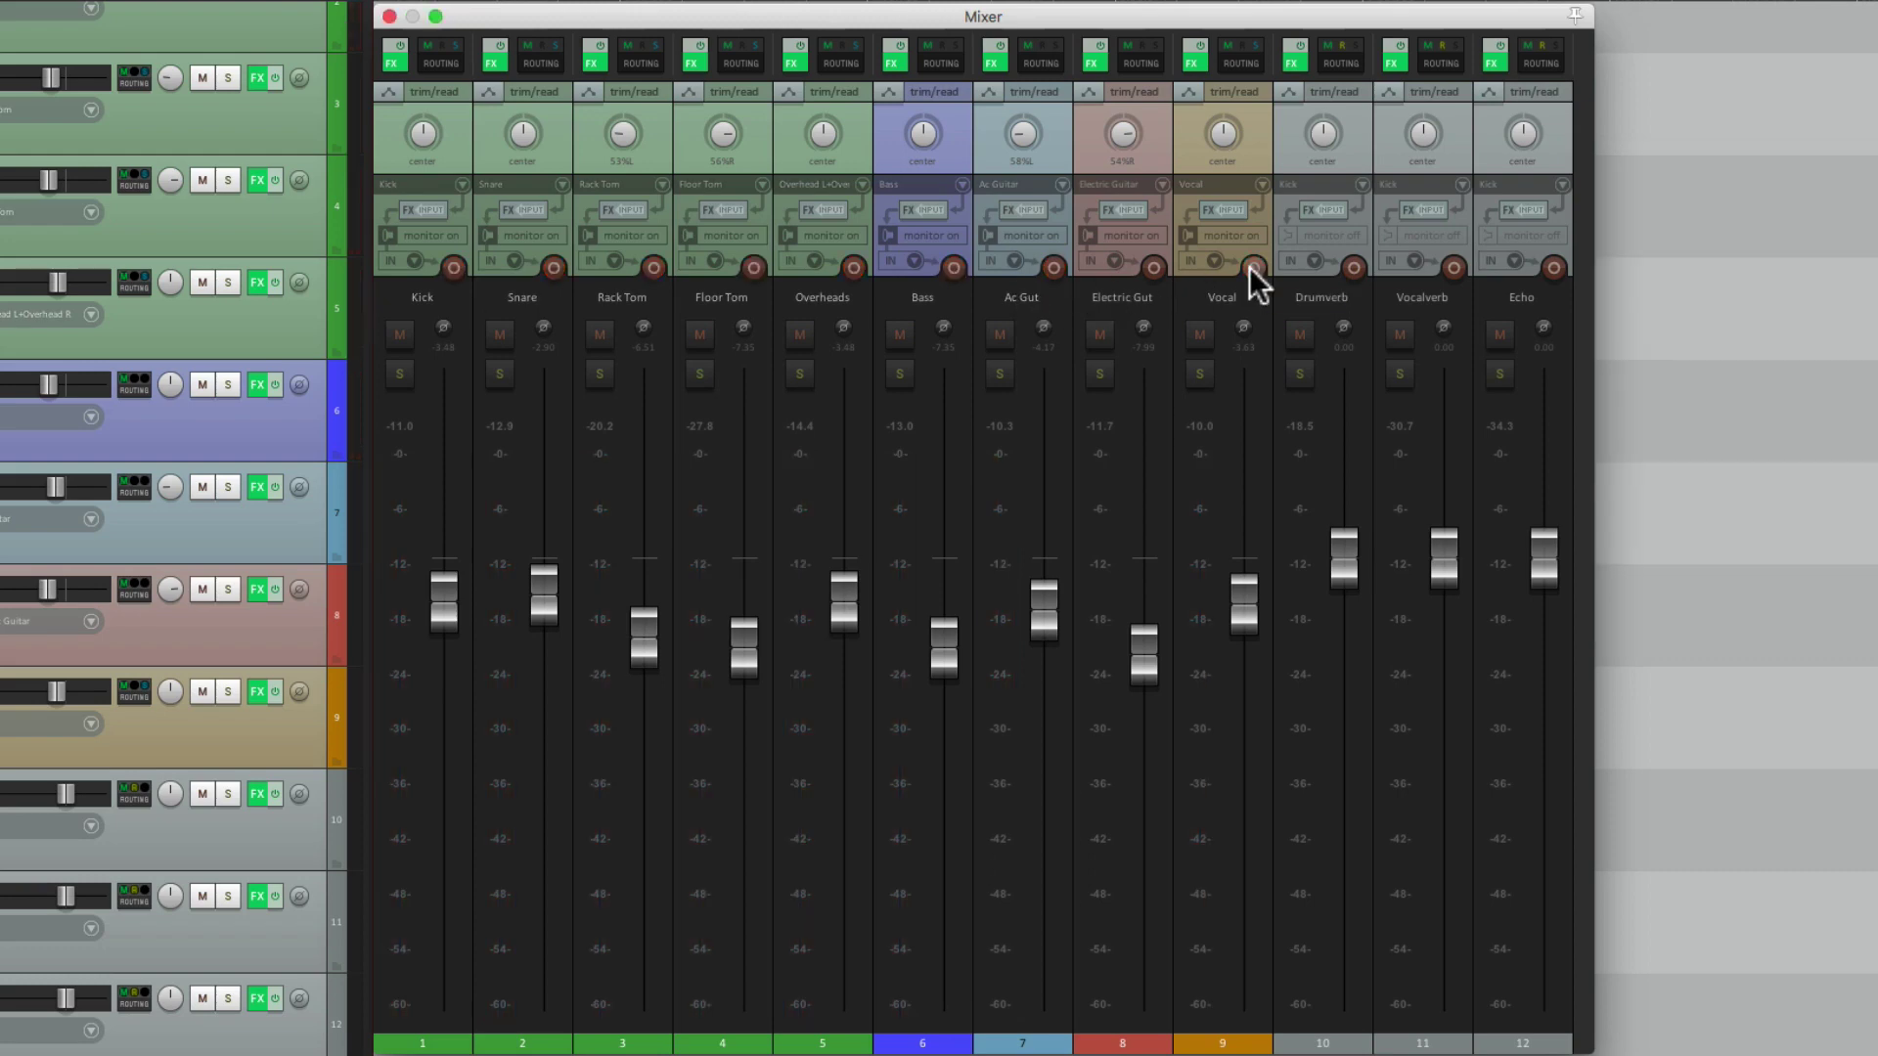
left_click(1157, 266)
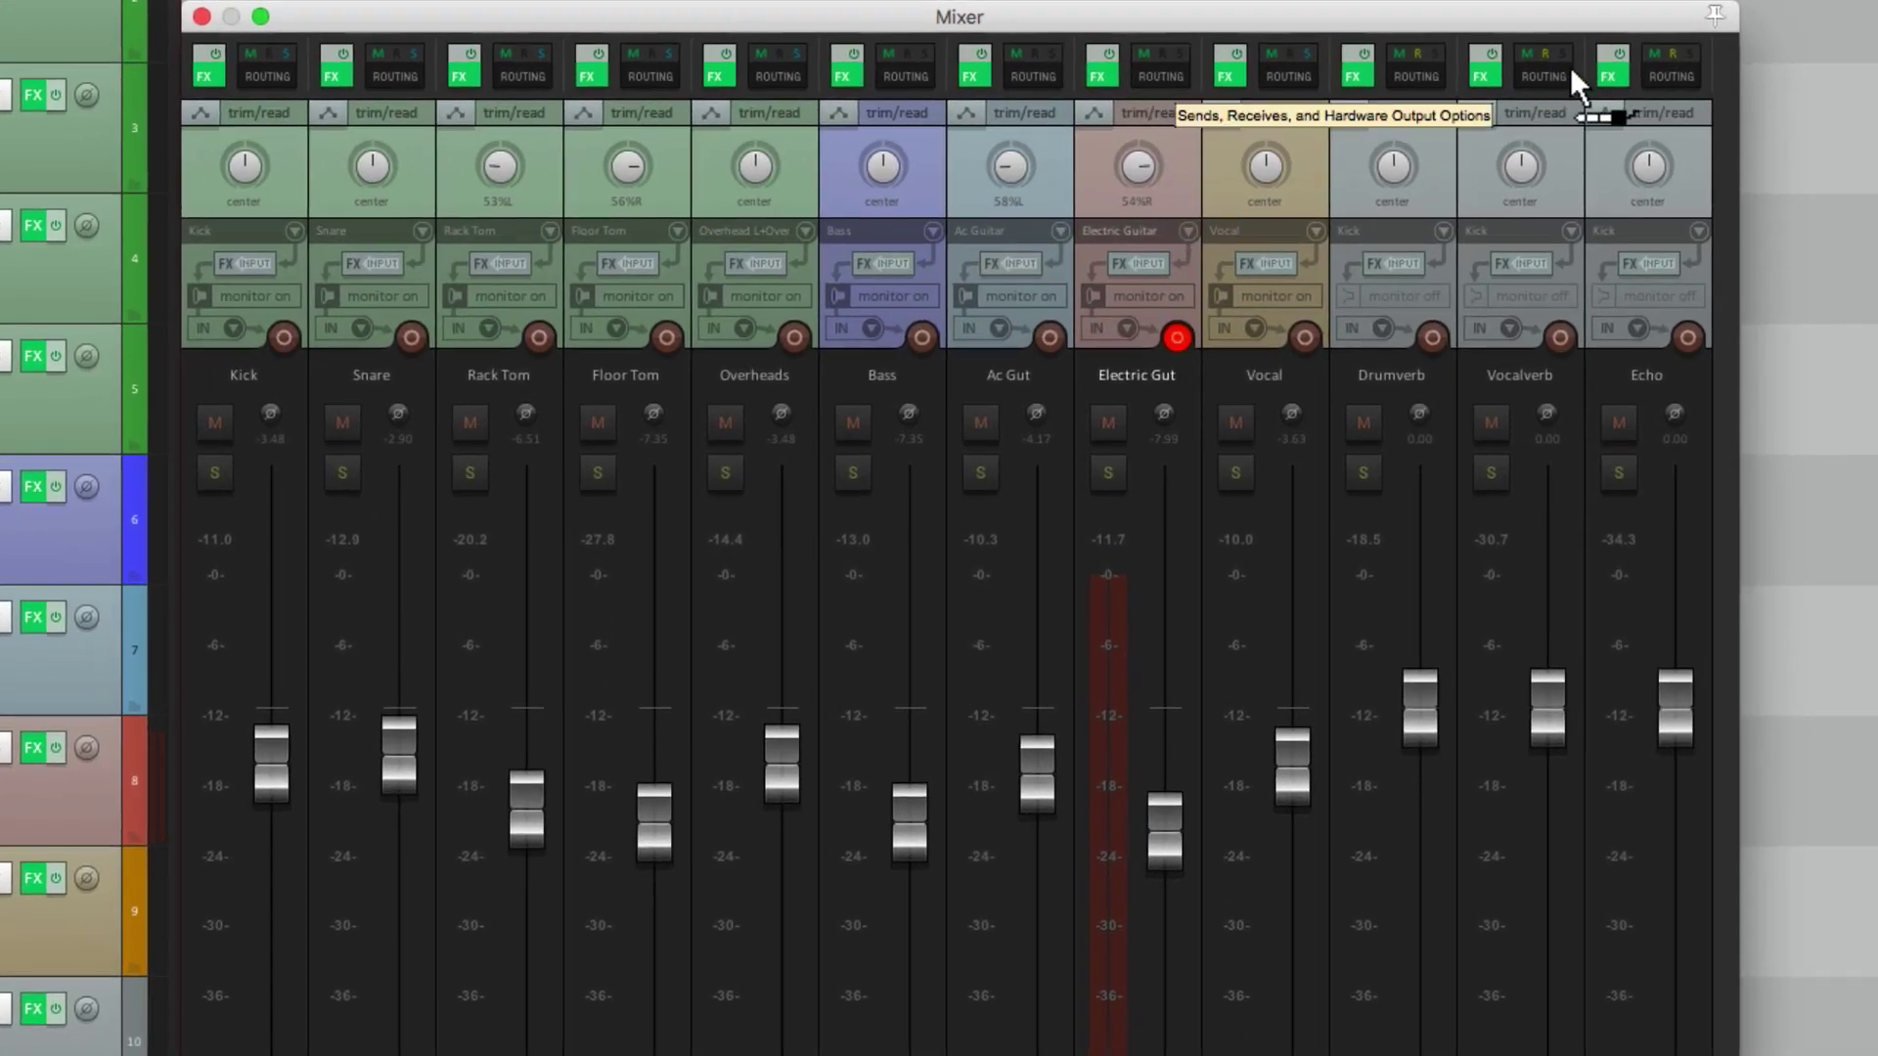
mouse_move(1547, 84)
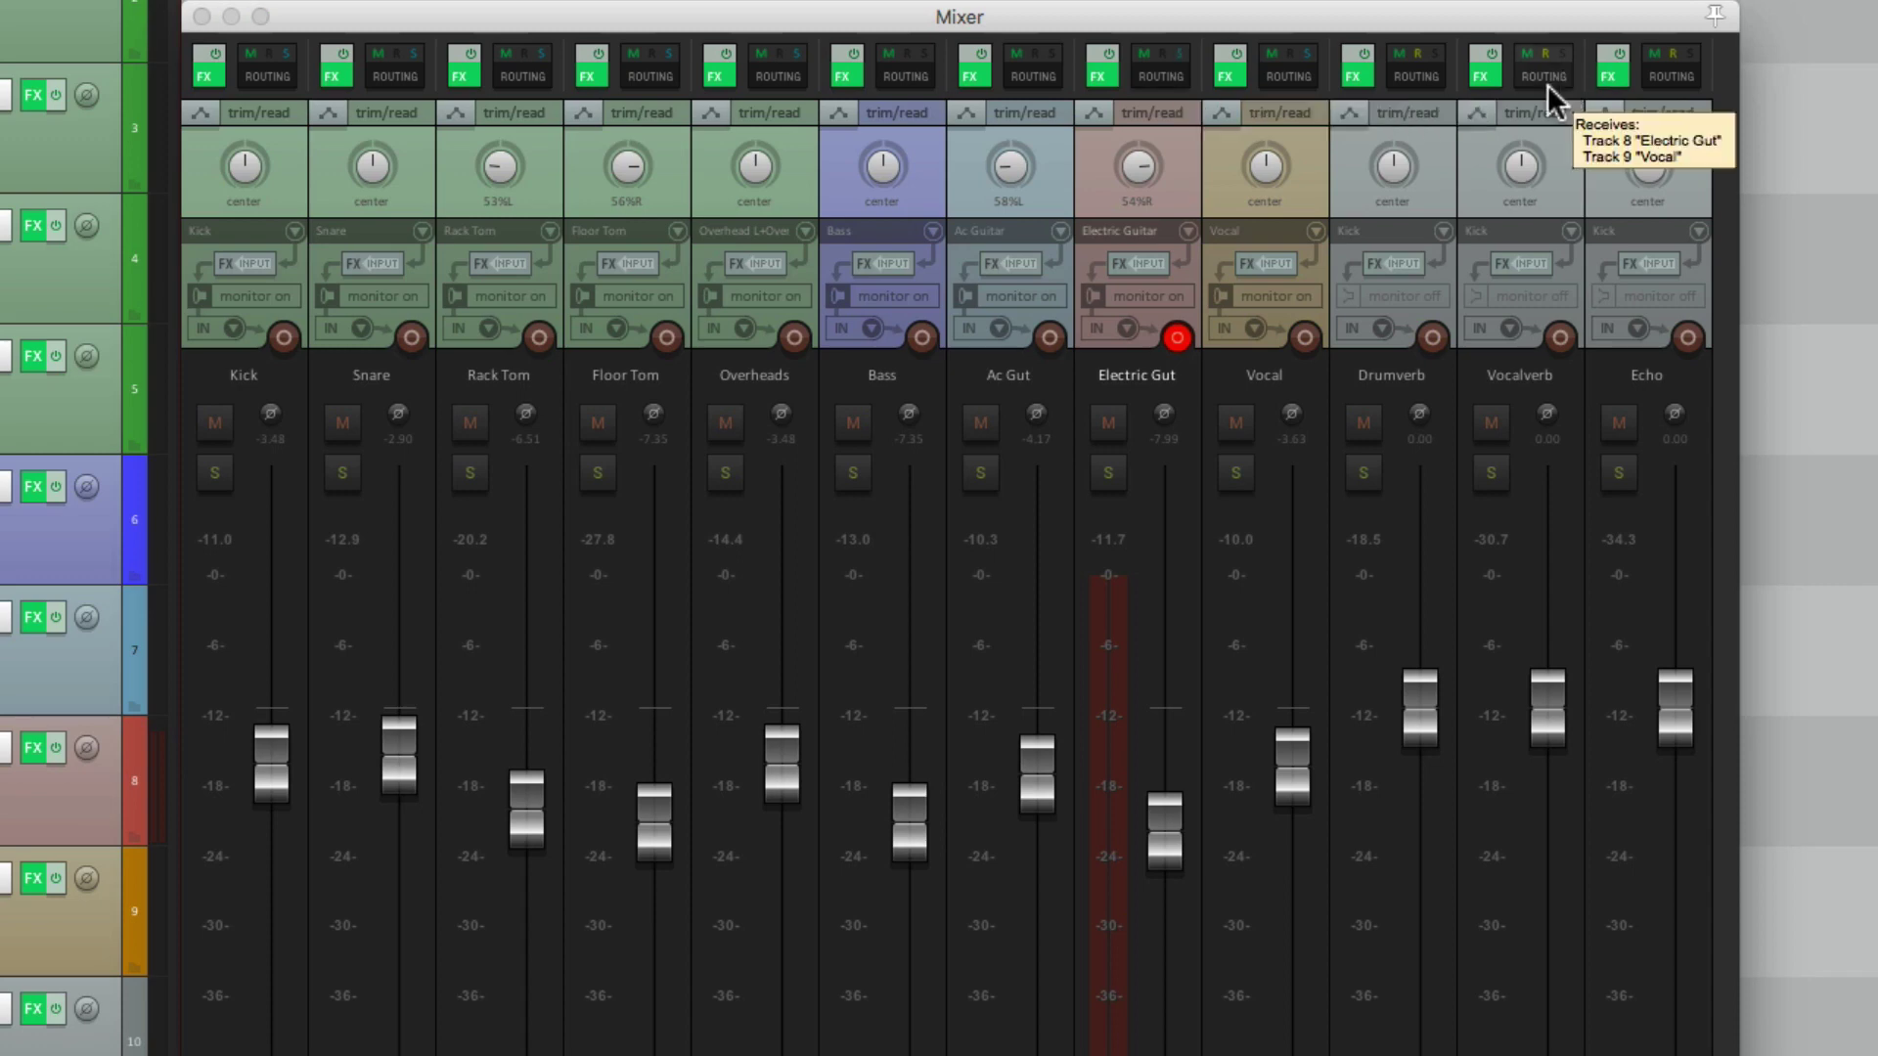
- Set Electric Gut's send to Vocalverb at -27.77 dB in its routing window
left_click(1163, 78)
left_click_drag(648, 537, 526, 534)
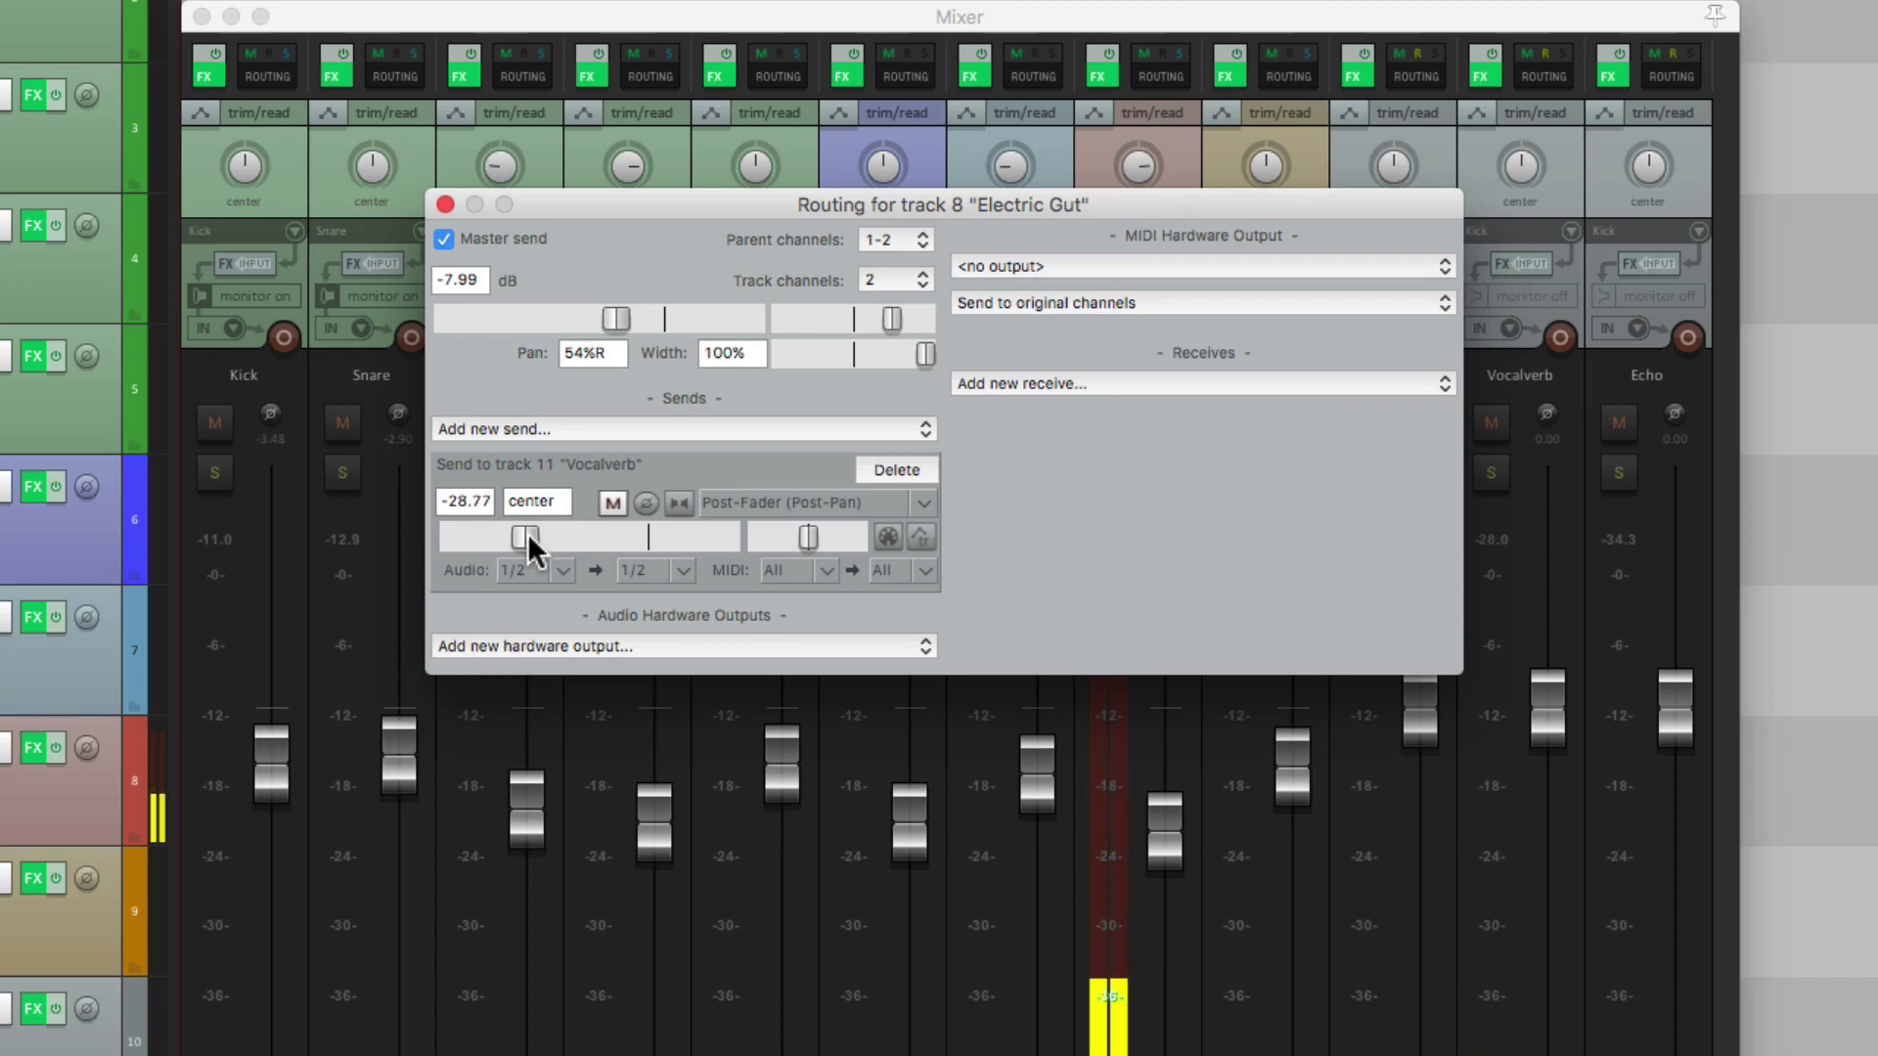
left_click_drag(526, 534, 528, 536)
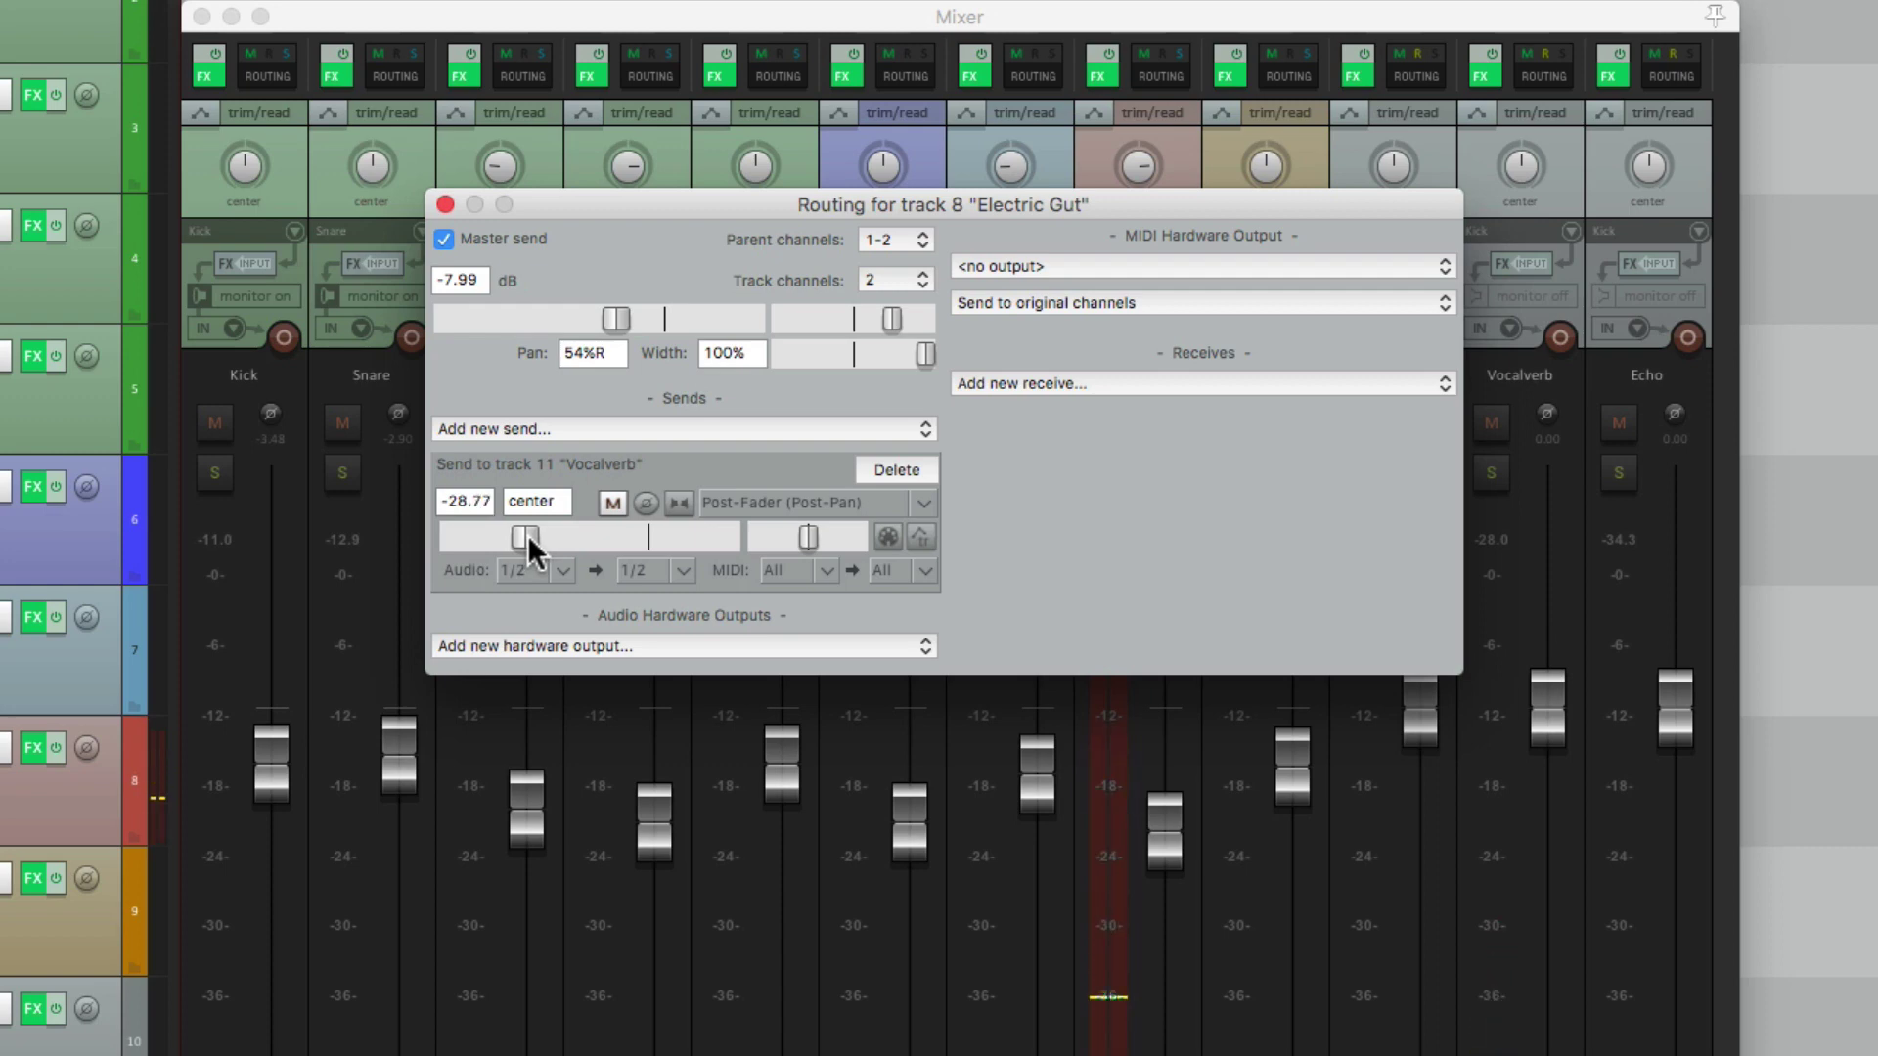
left_click_drag(526, 534, 530, 534)
- Close Electric Gut's routing, widen the mixer, and insert a new track after Echo
left_click(445, 204)
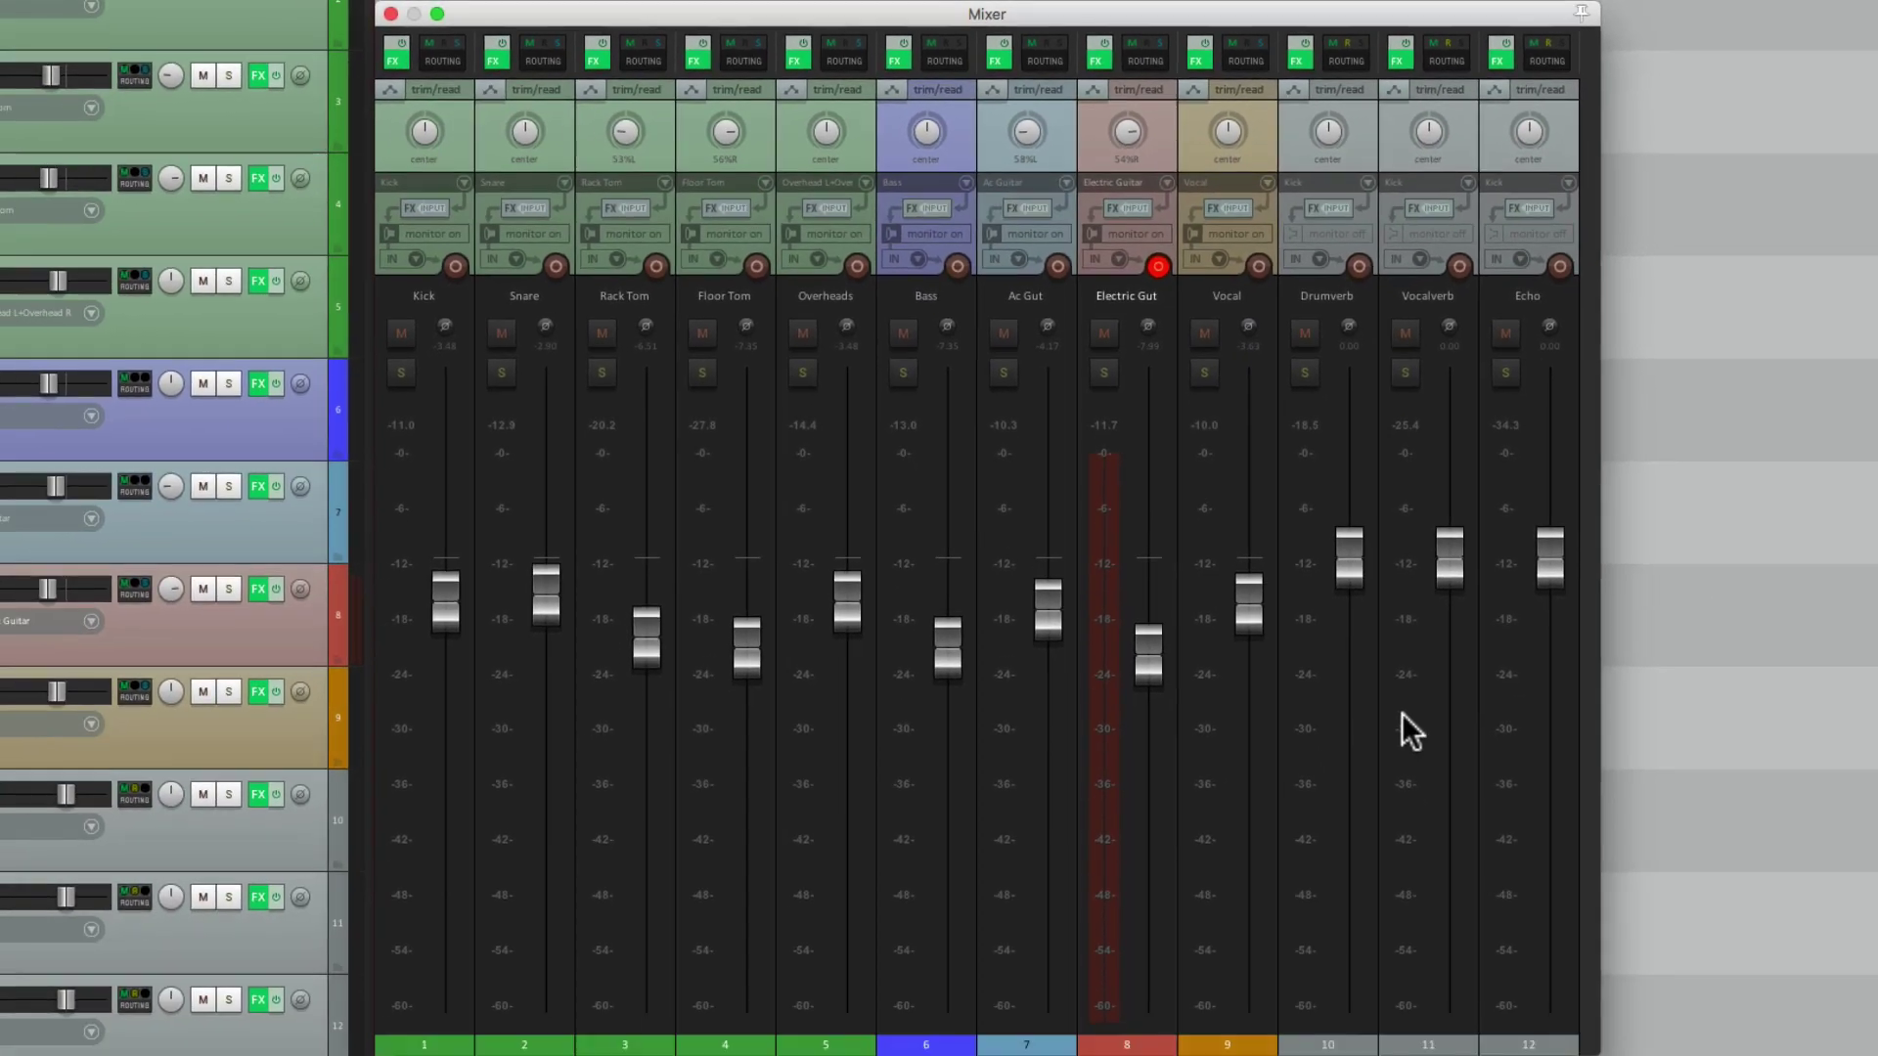
left_click_drag(1597, 1048, 1757, 1051)
double_click(1645, 849)
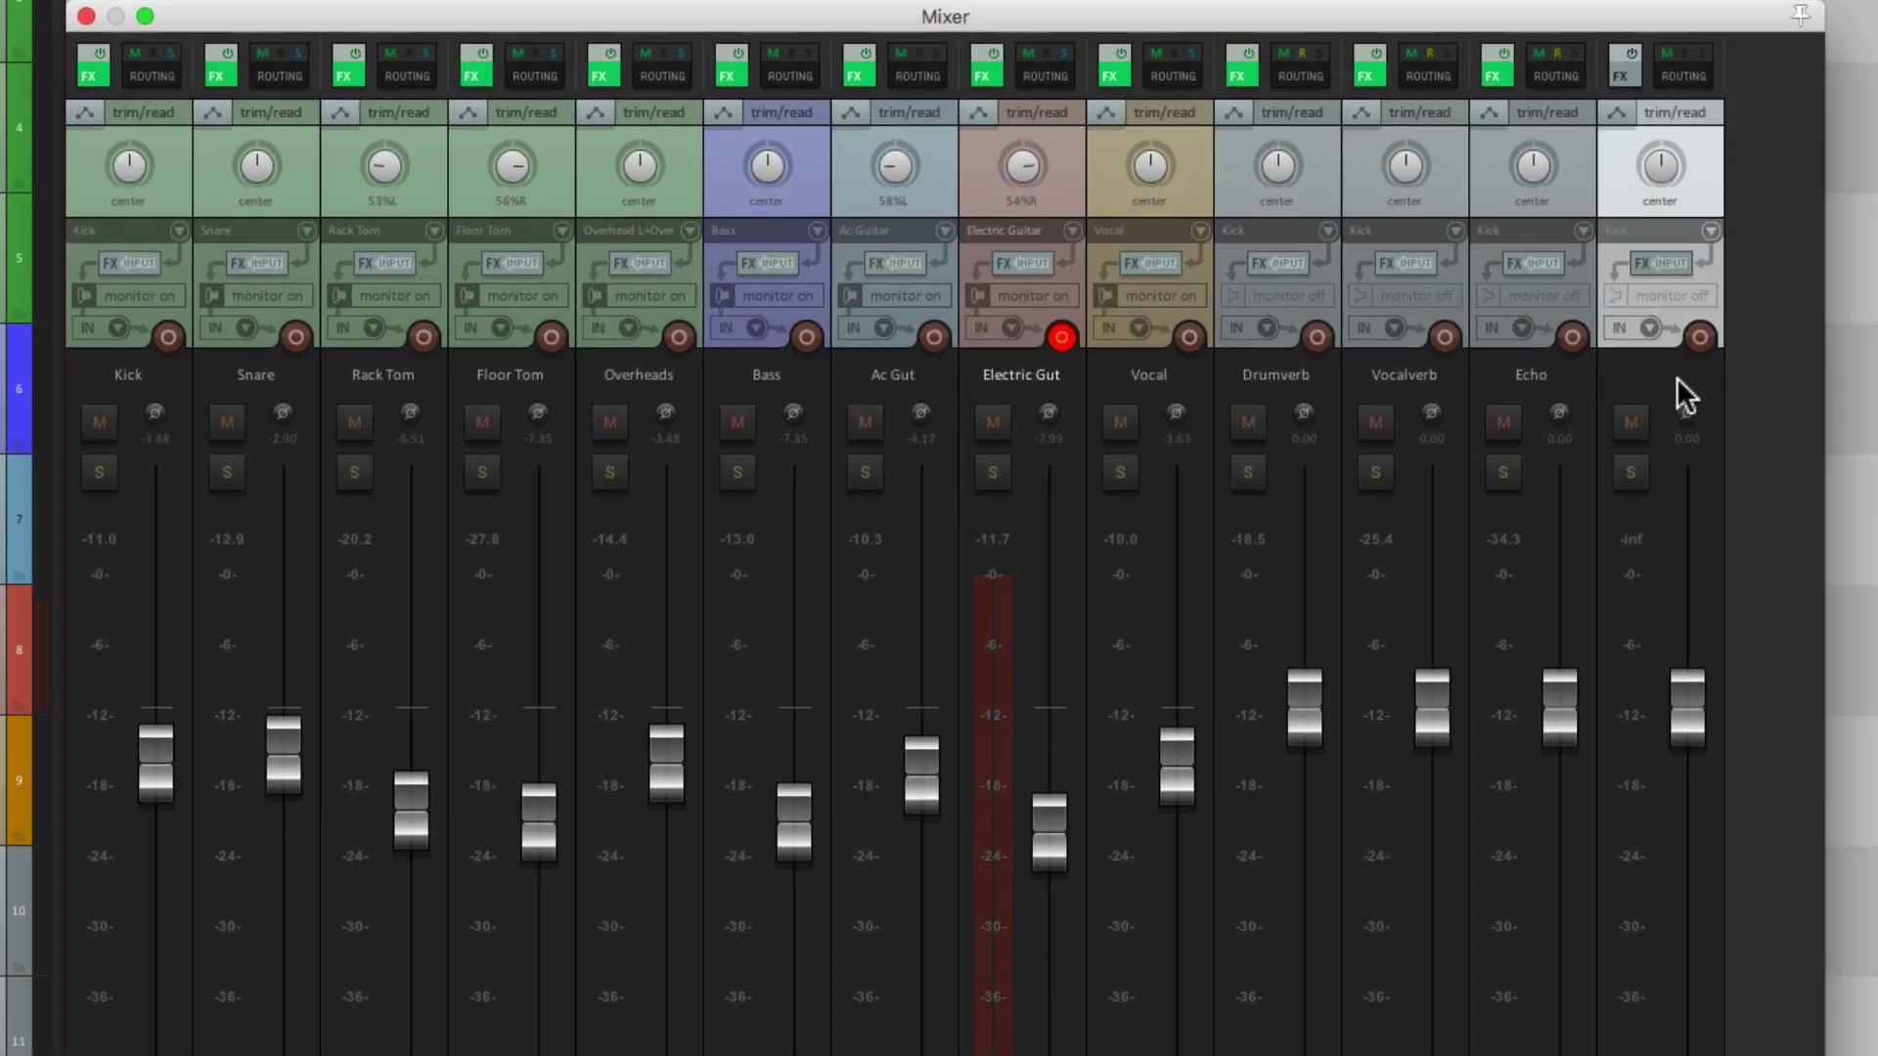
- Name track 13 'Long Delay'
double_click(1643, 297)
type("Long Delay")
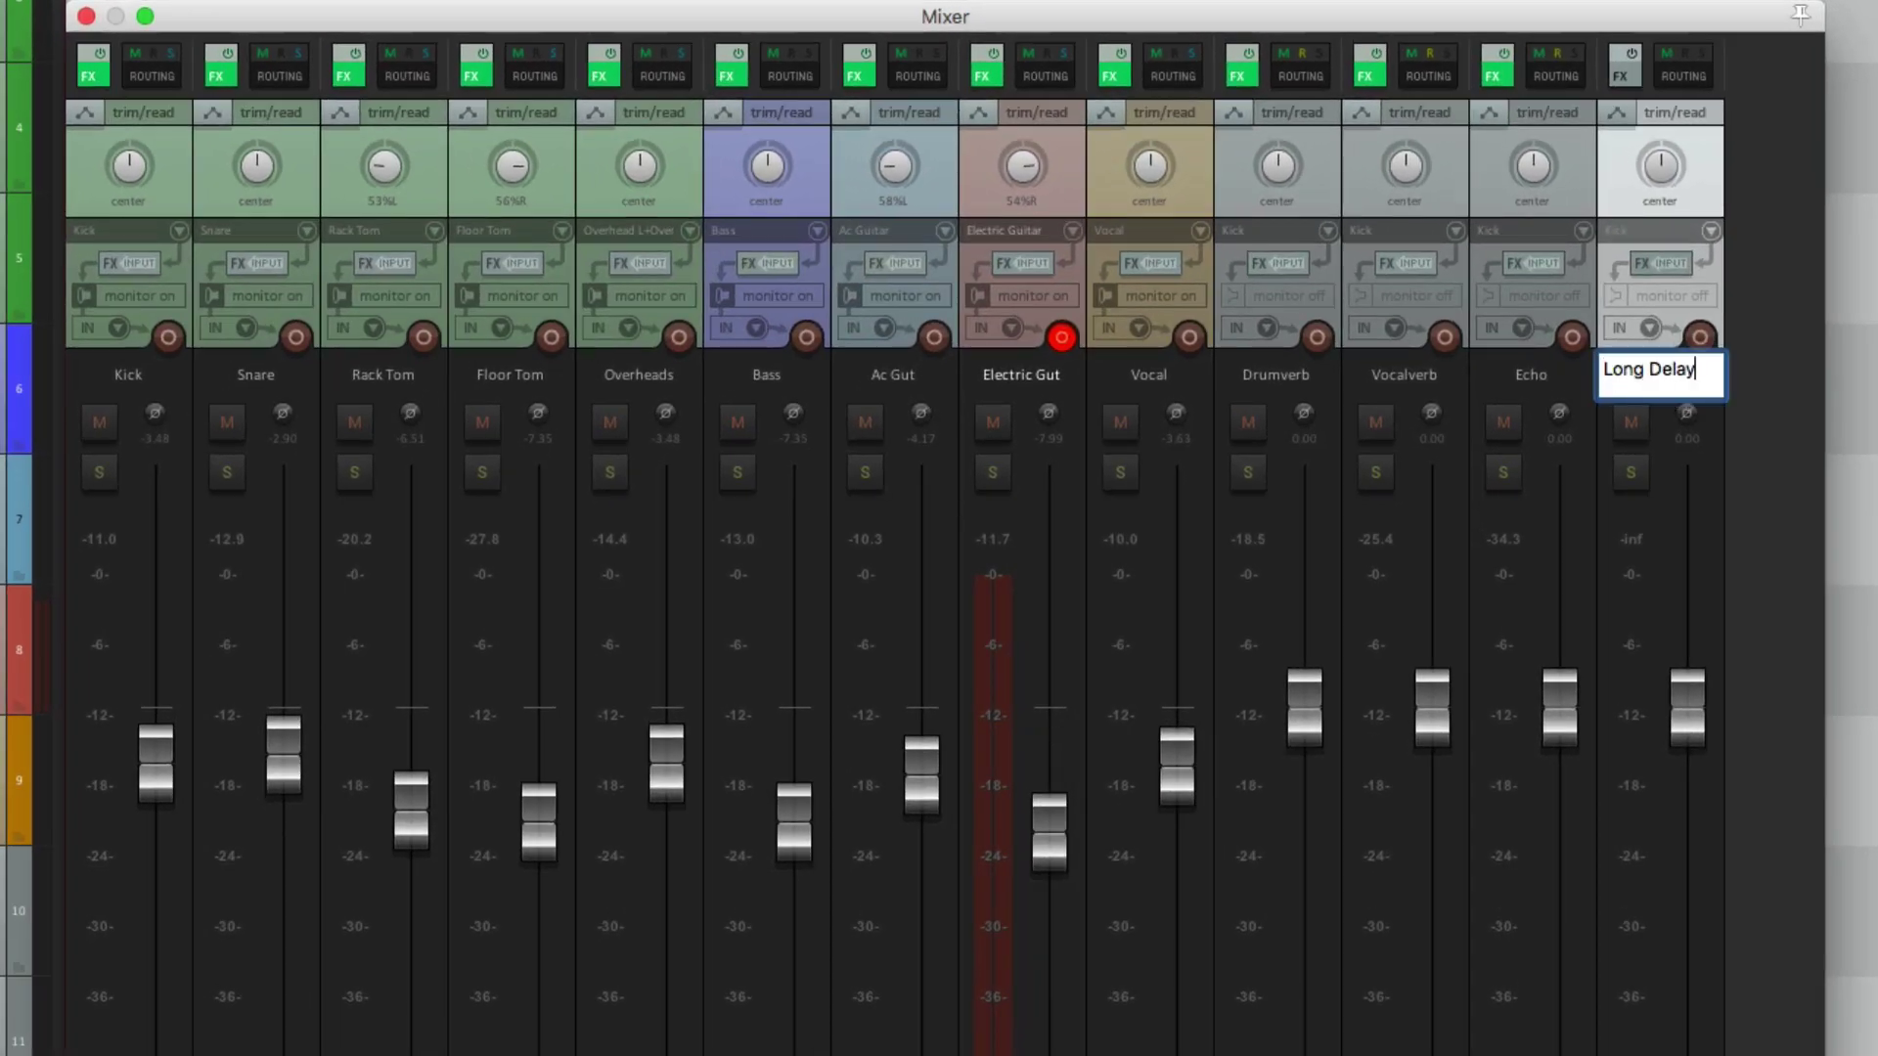
key("Return")
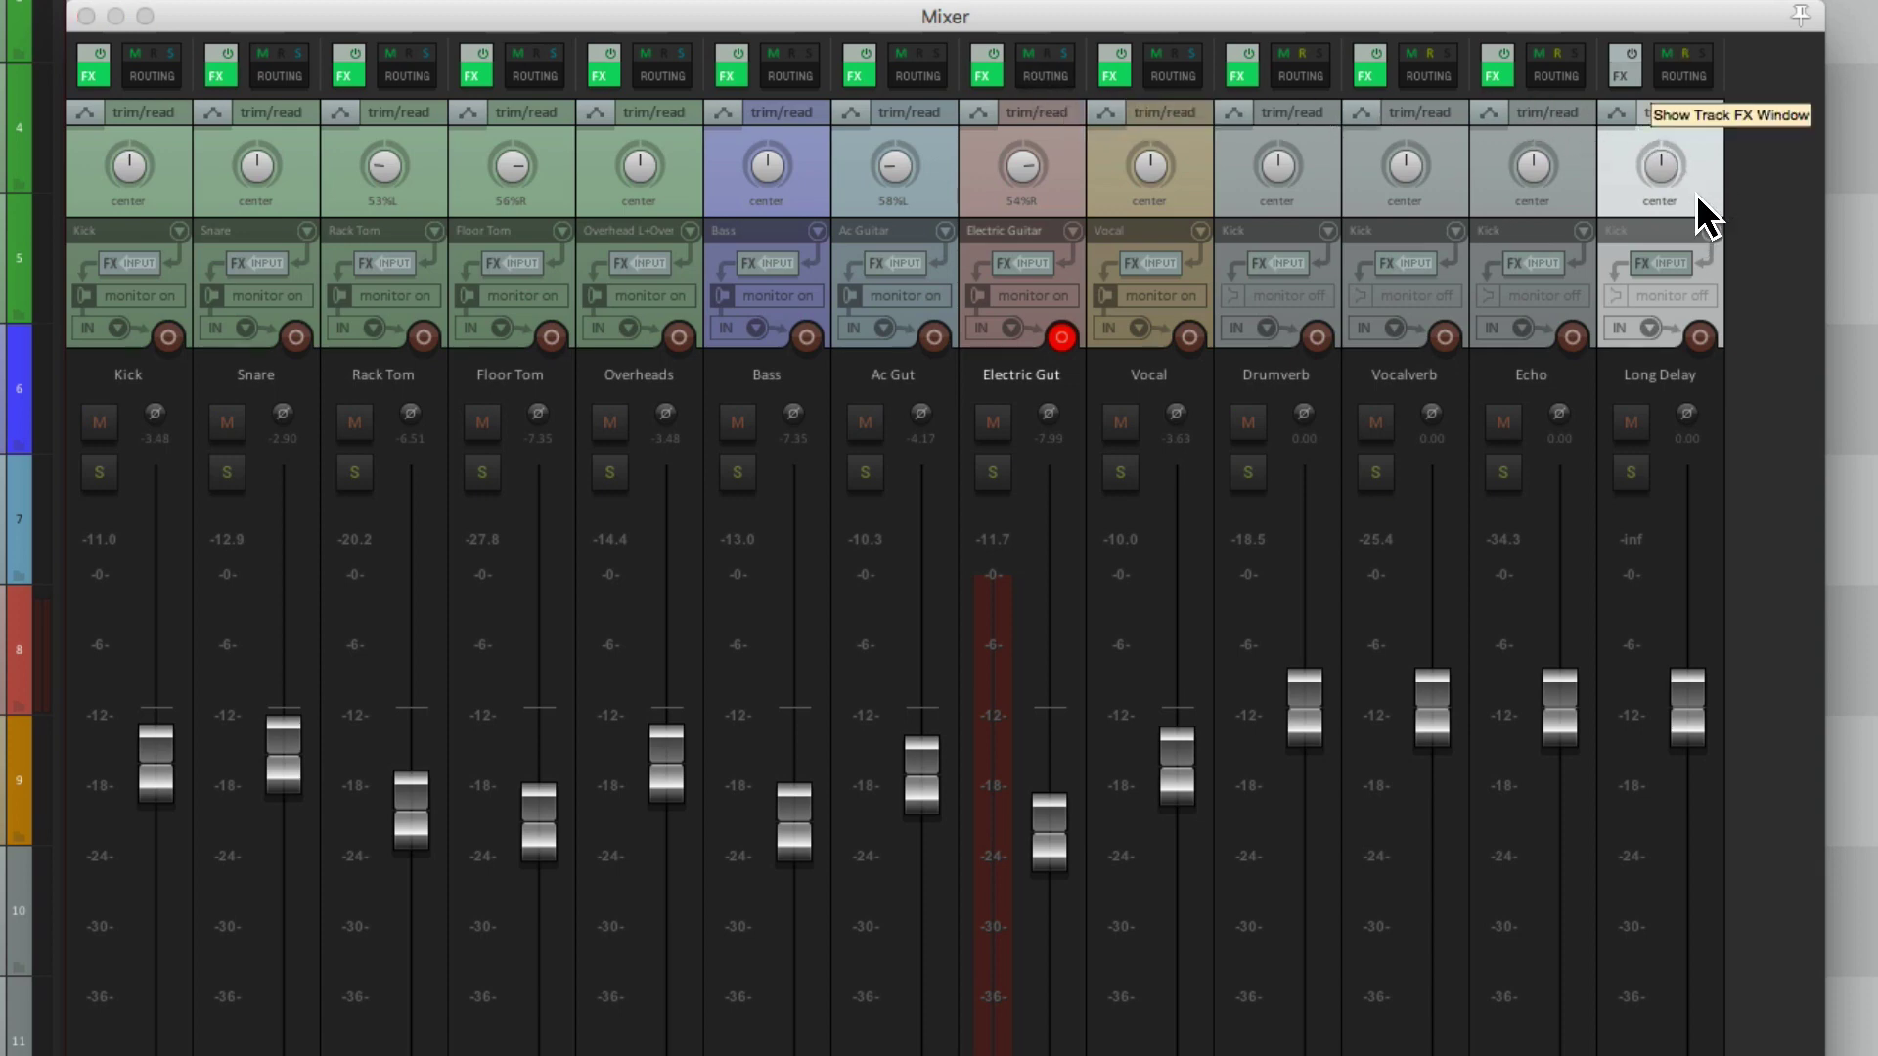
- Add ReaDelay to Long Delay and pull its dry signal to -inf
left_click(1620, 76)
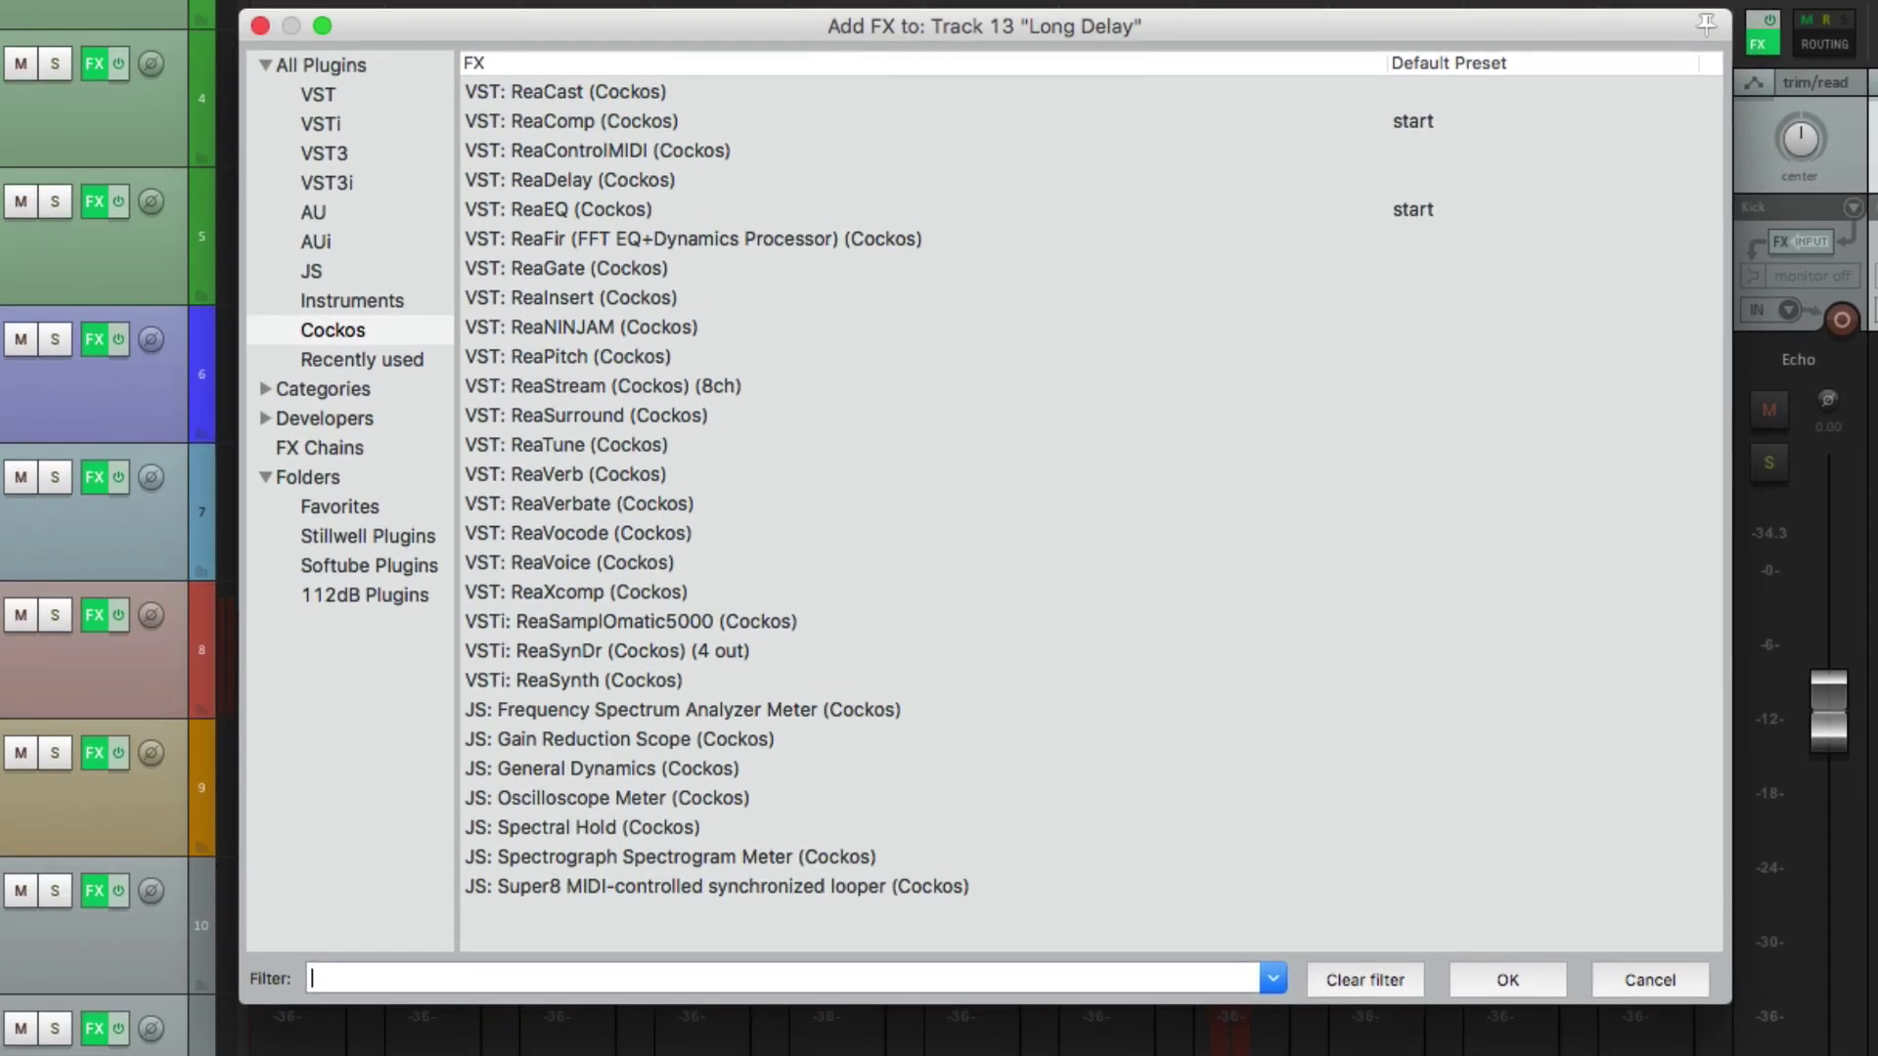
left_click(507, 197)
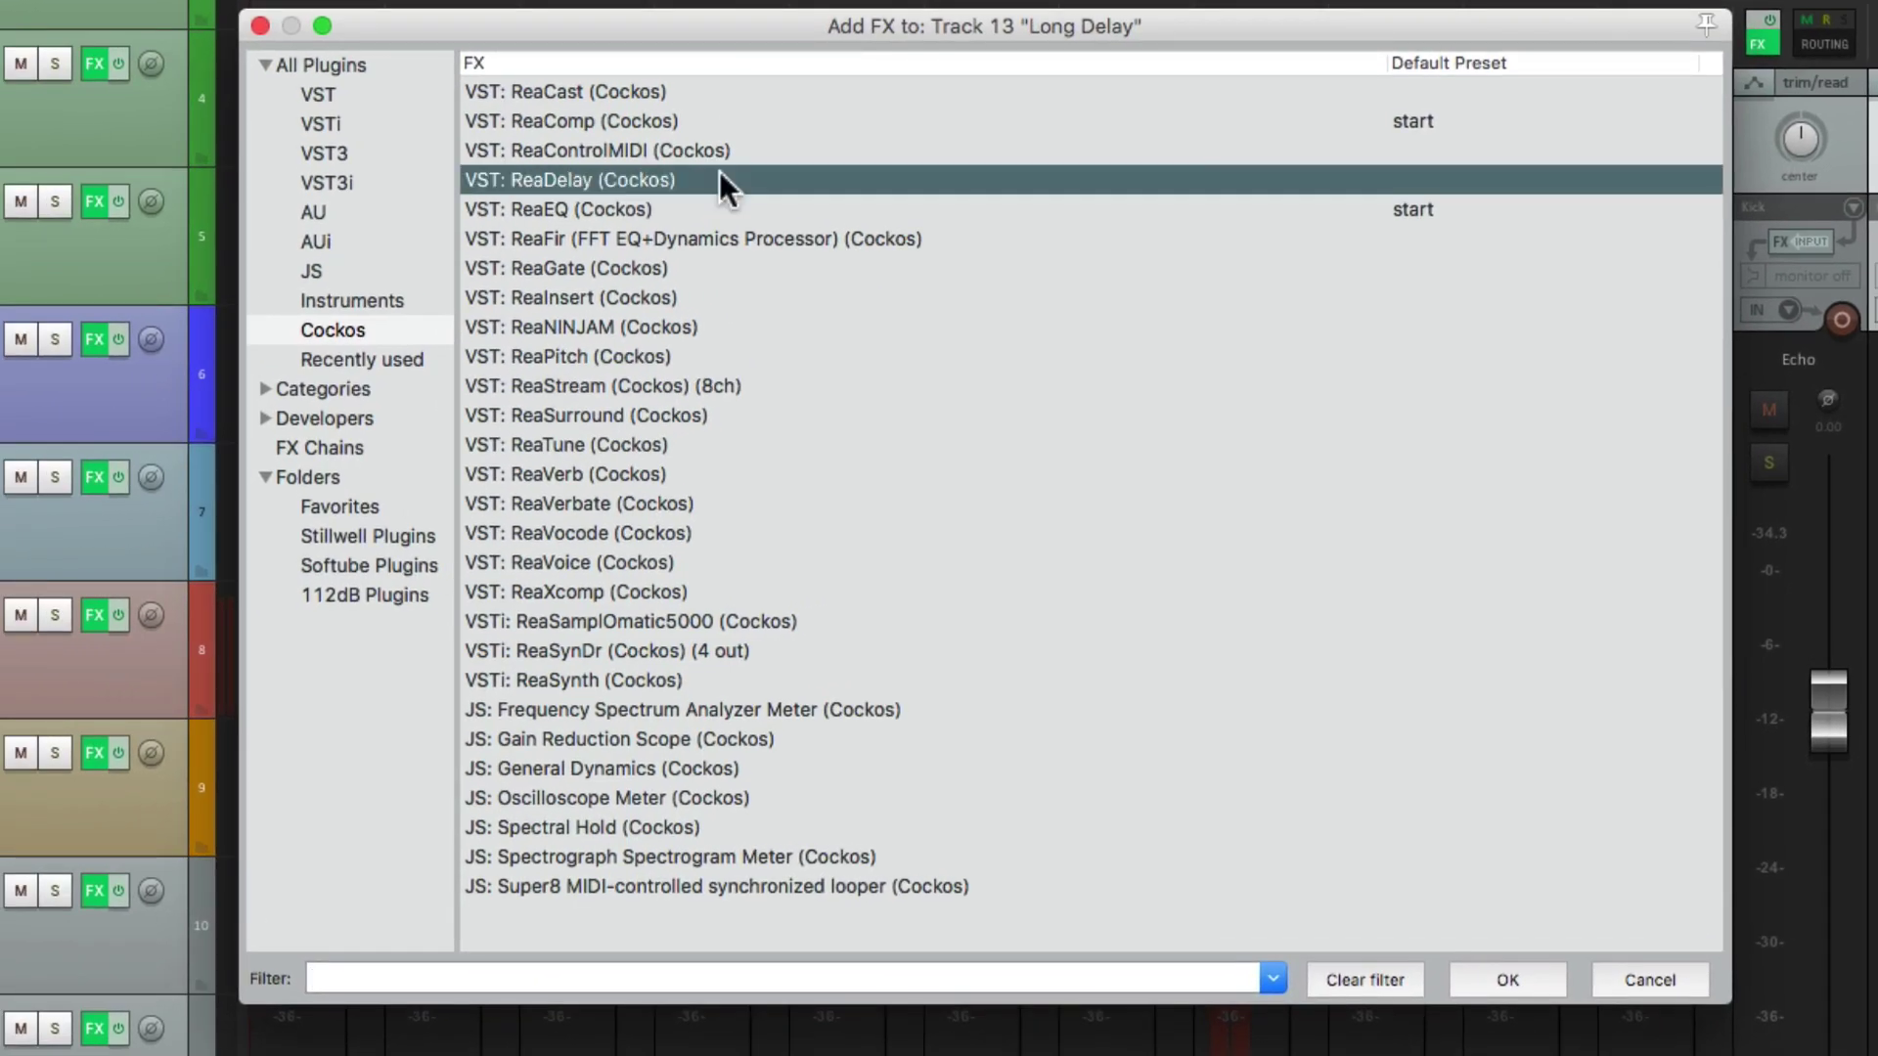
double_click(719, 179)
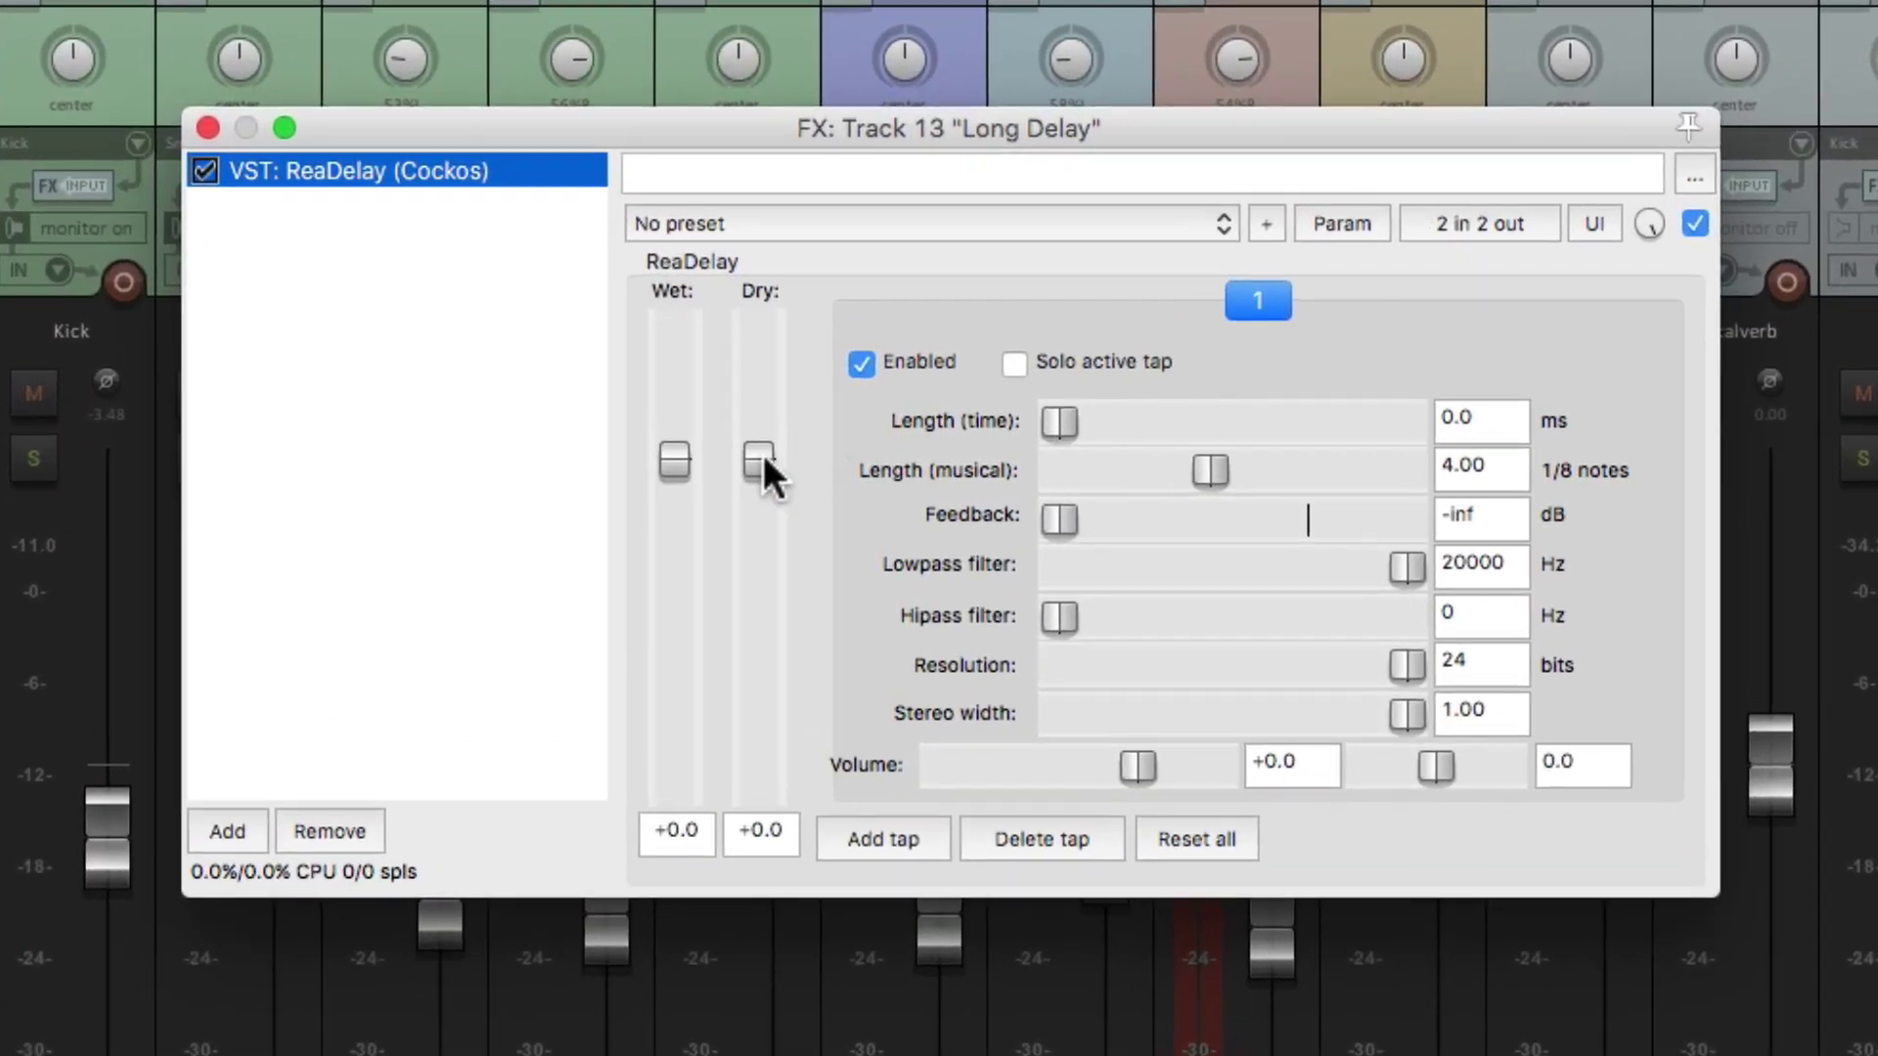
left_click_drag(760, 458, 795, 863)
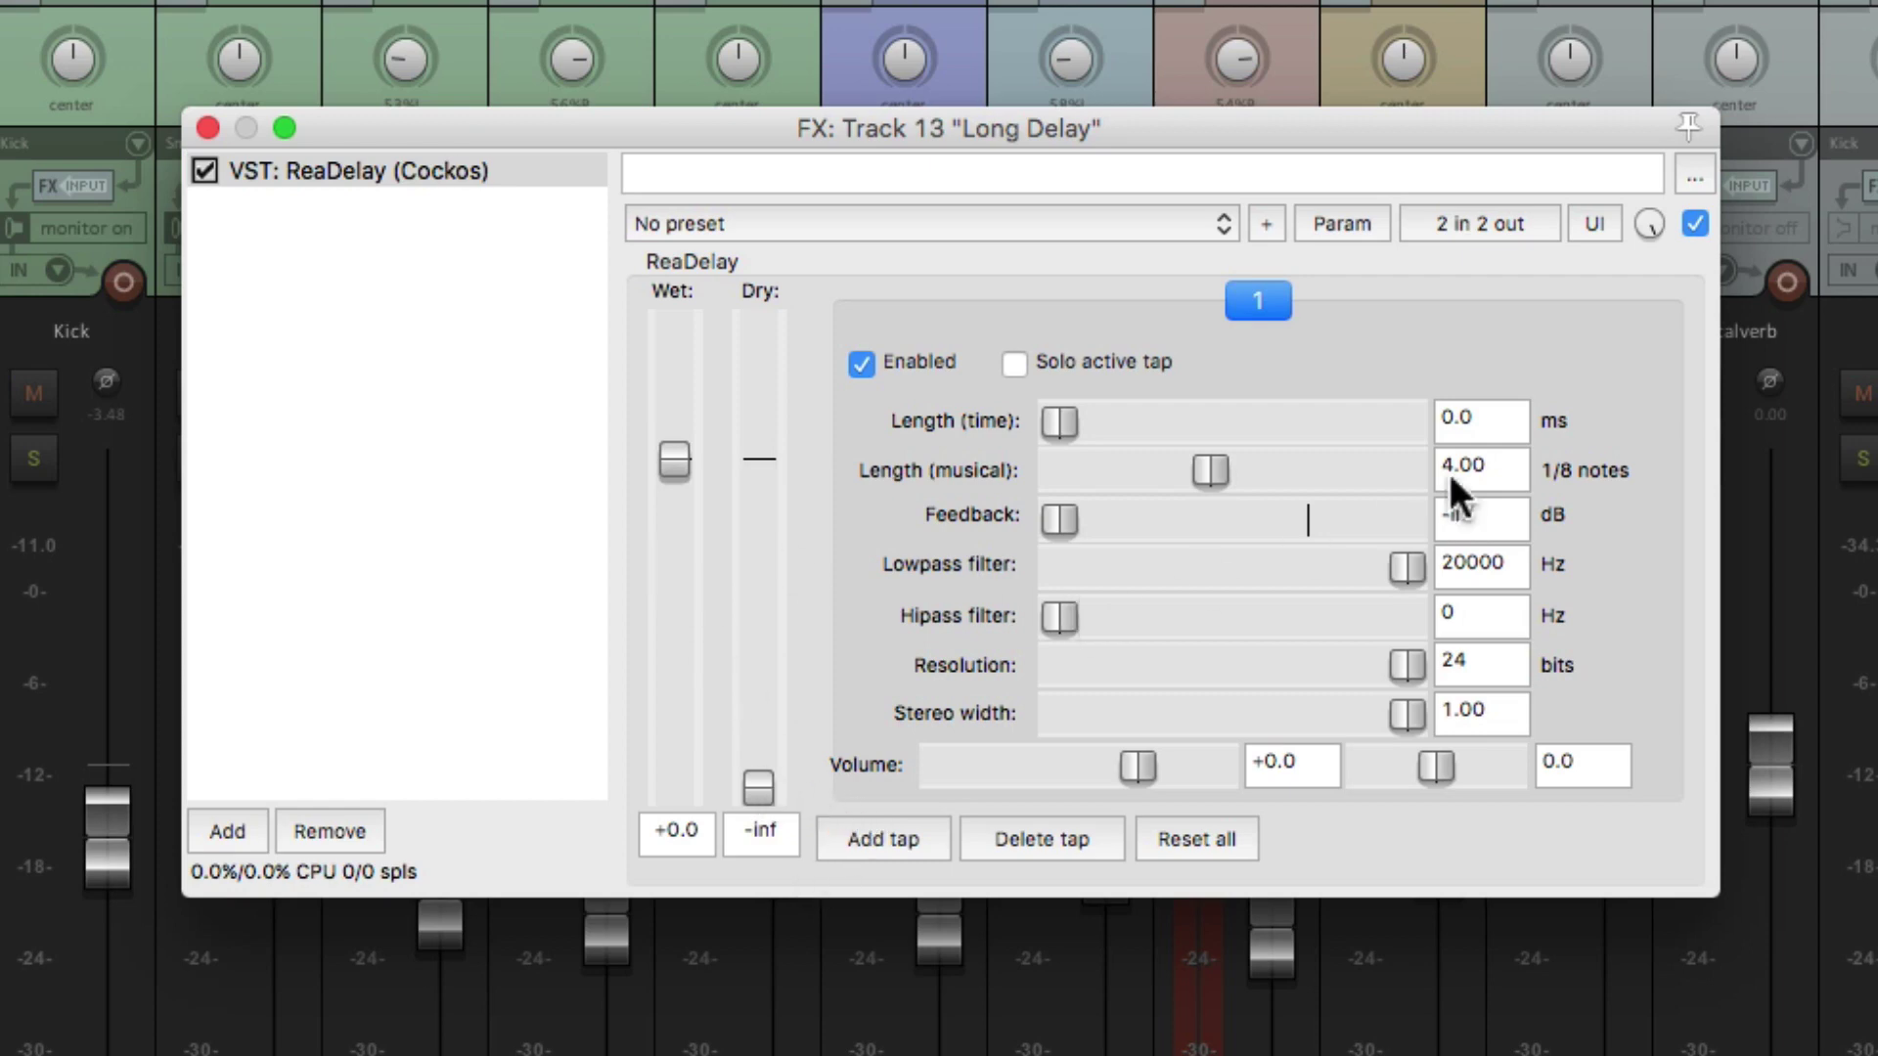
- Set the first tap's length to 2 eighth notes and pan it fully left
double_click(1499, 466)
type("2")
key("Return")
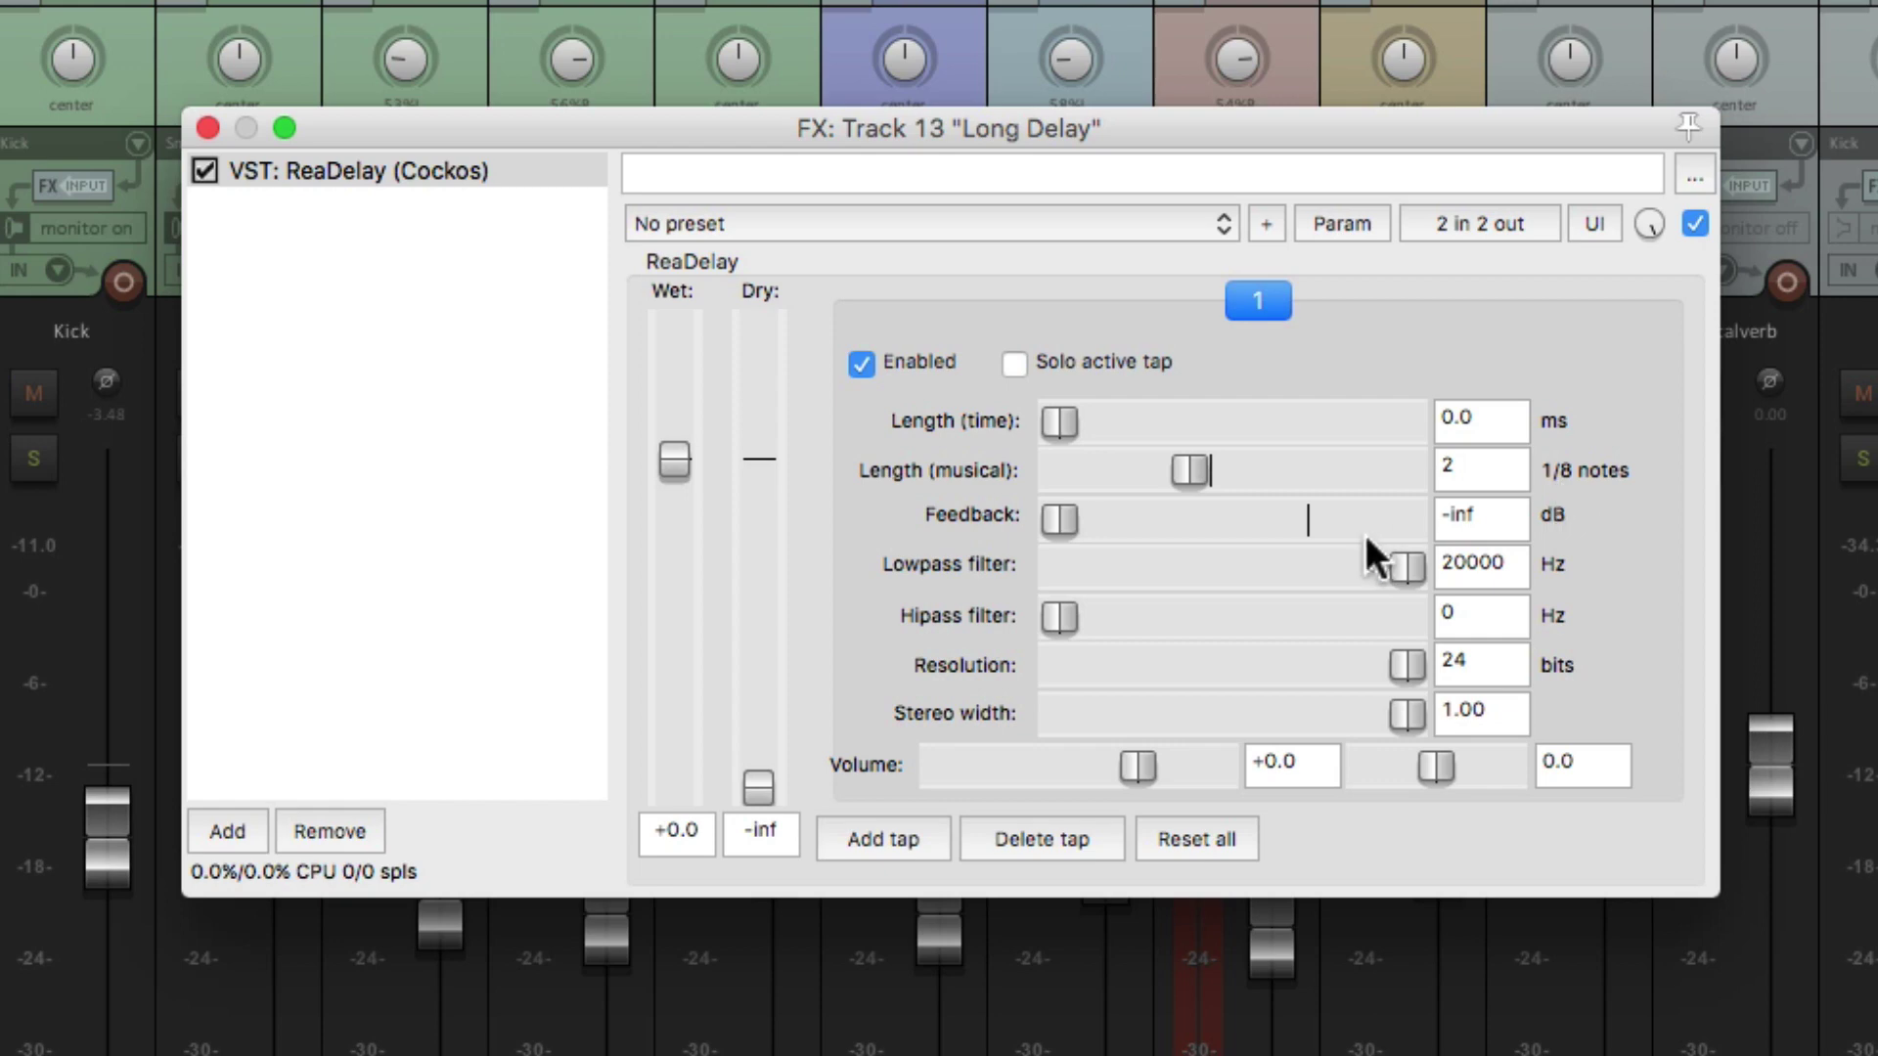
left_click_drag(1438, 778, 1279, 782)
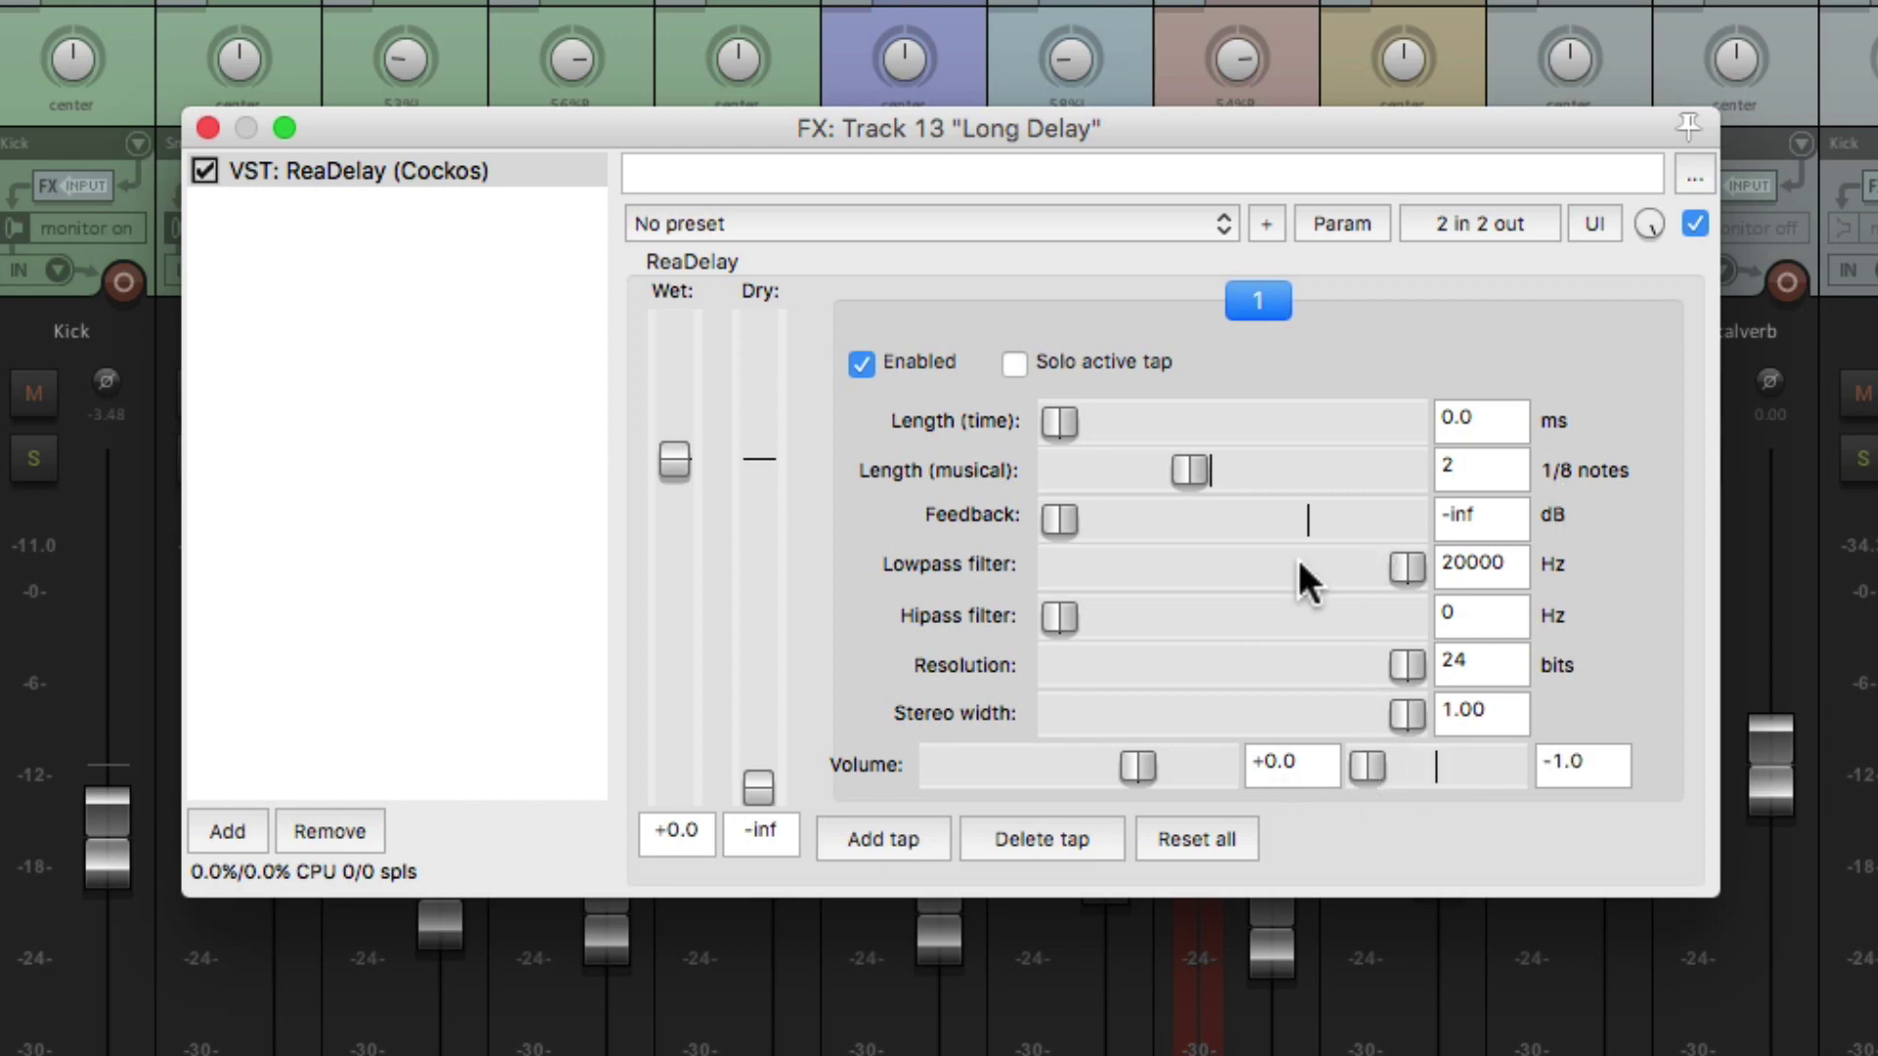
- Add a second tap panned fully right with a length of 4
left_click(865, 842)
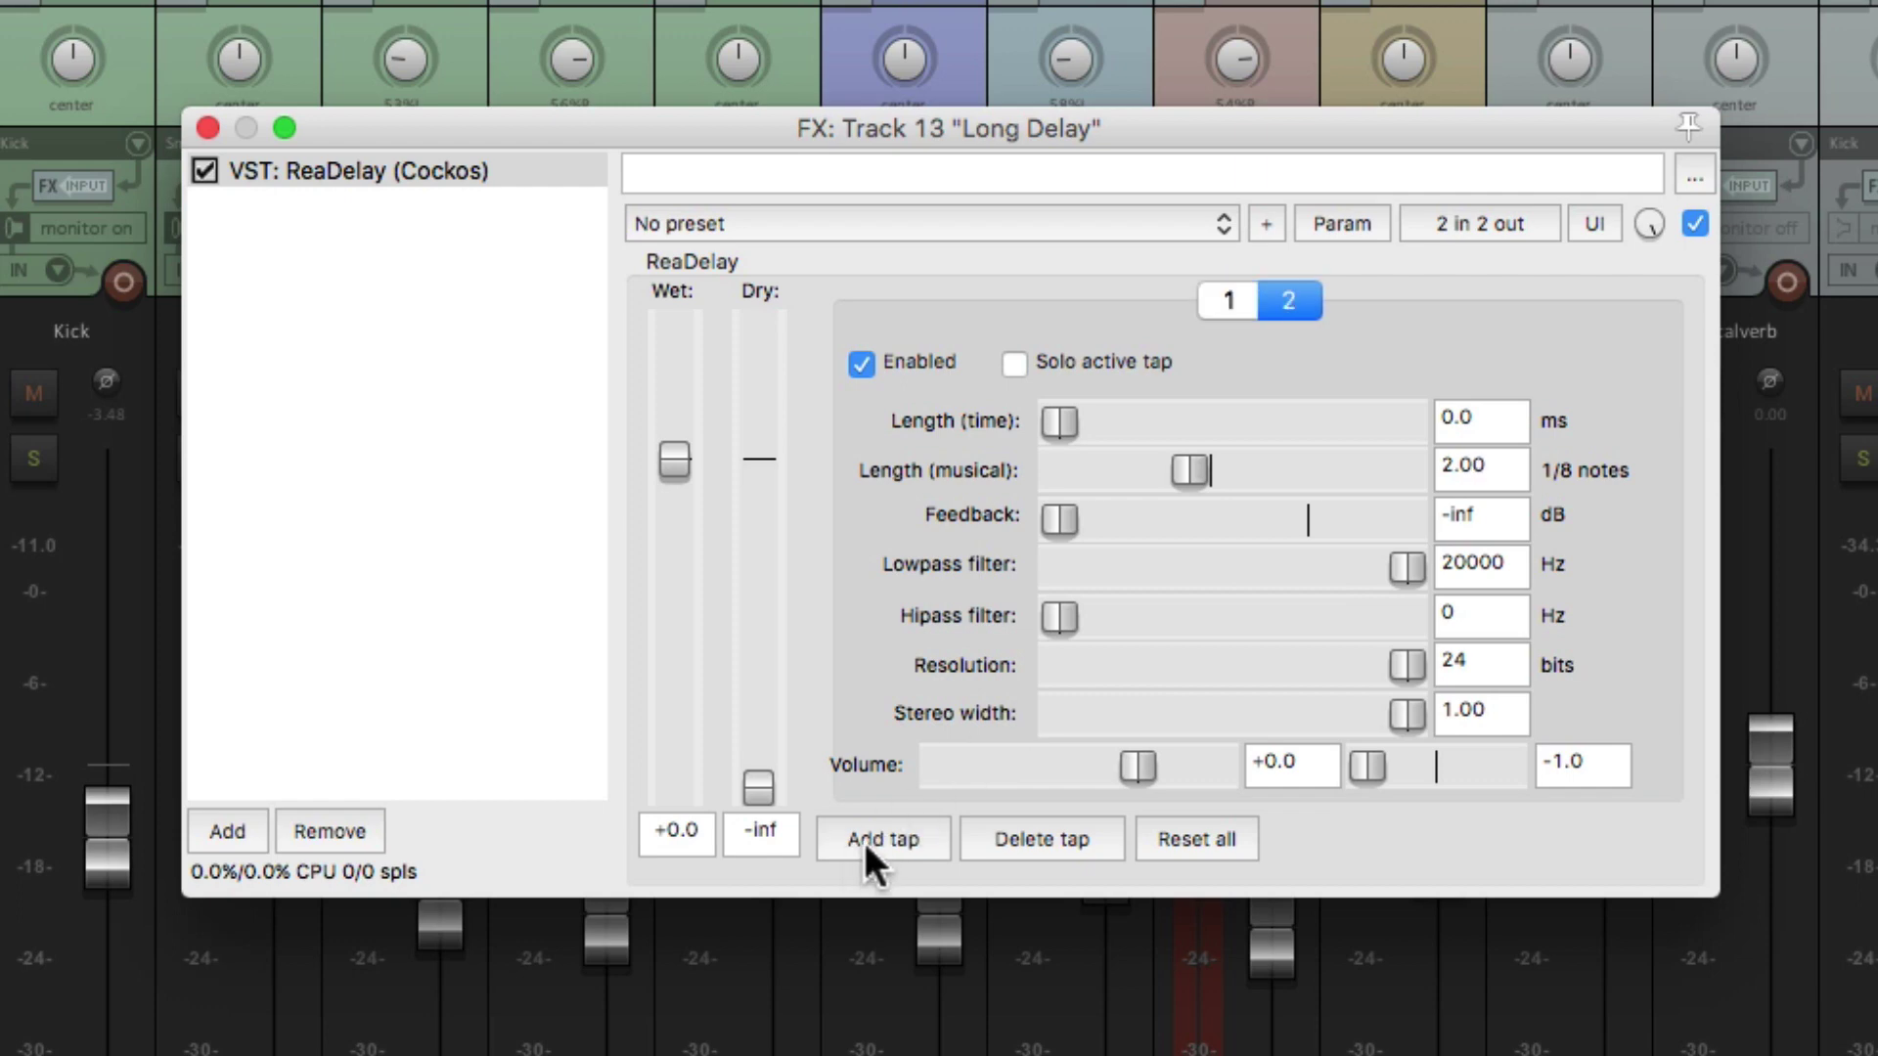
left_click_drag(1367, 766, 1614, 773)
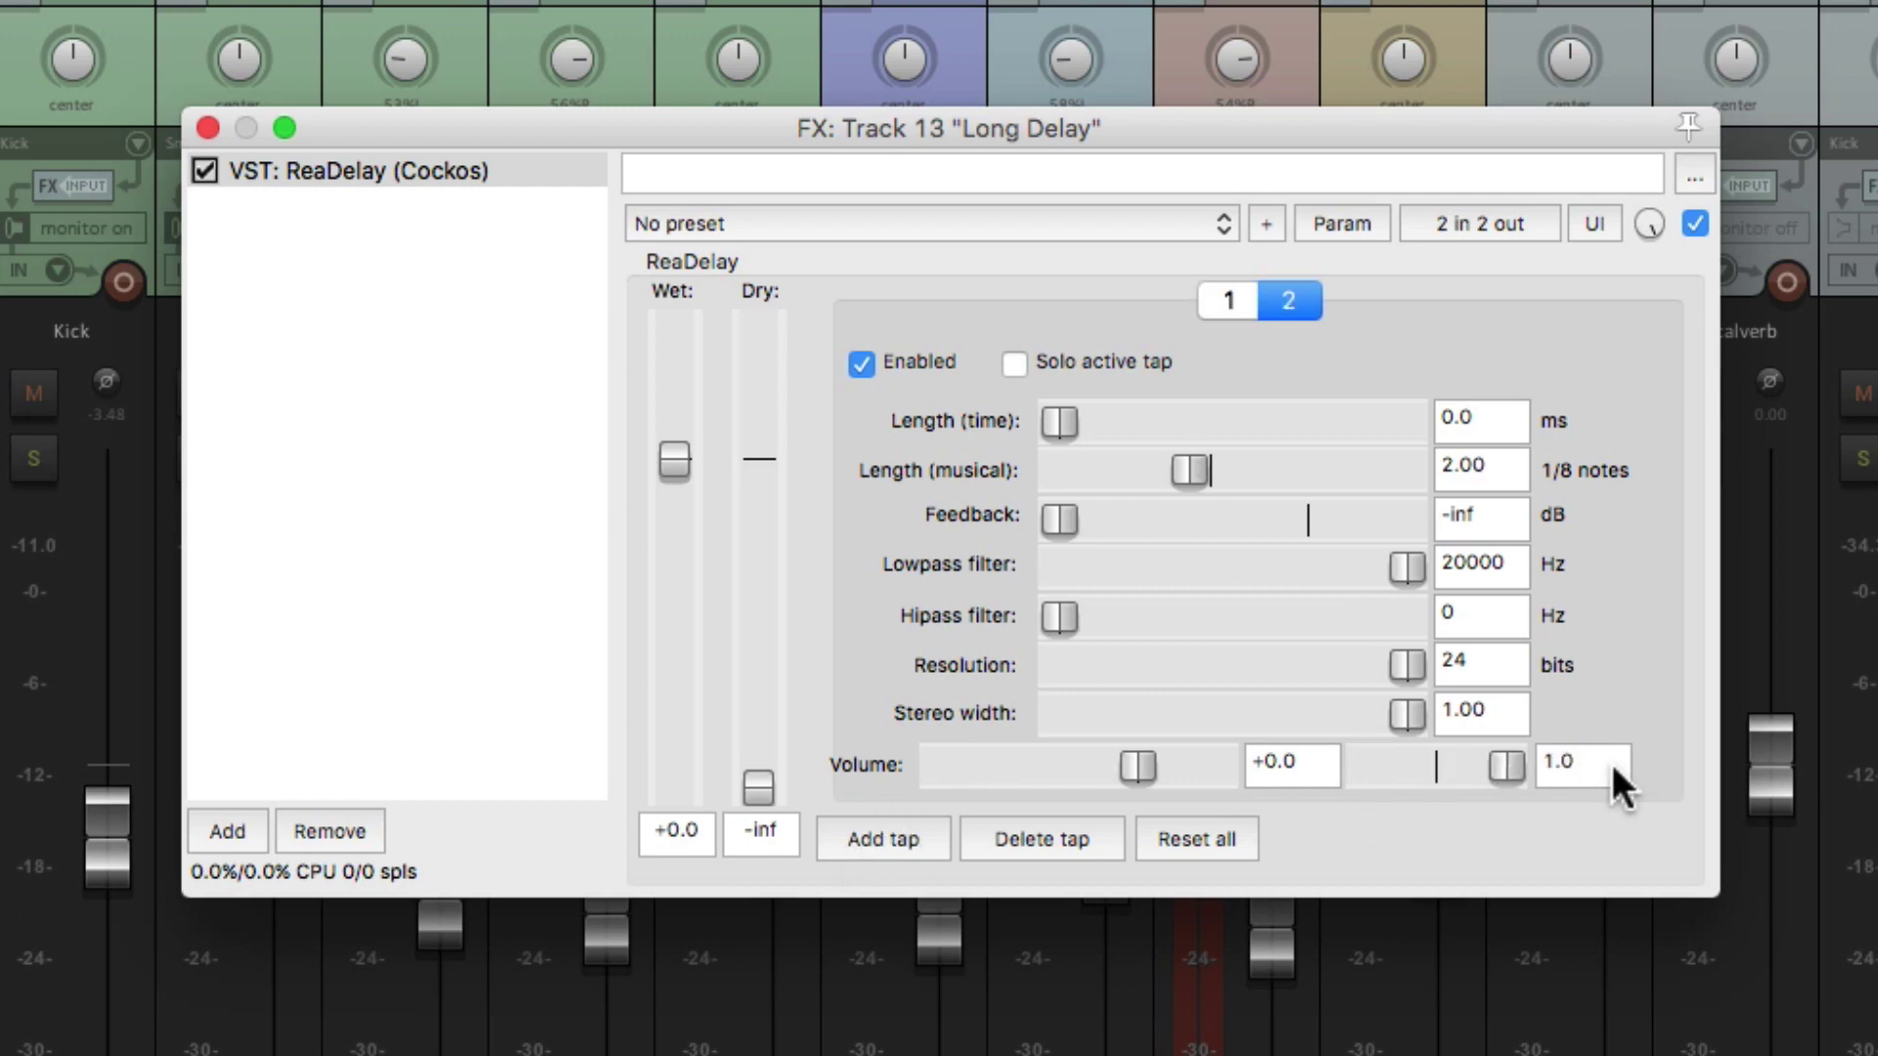
double_click(1504, 460)
type("4")
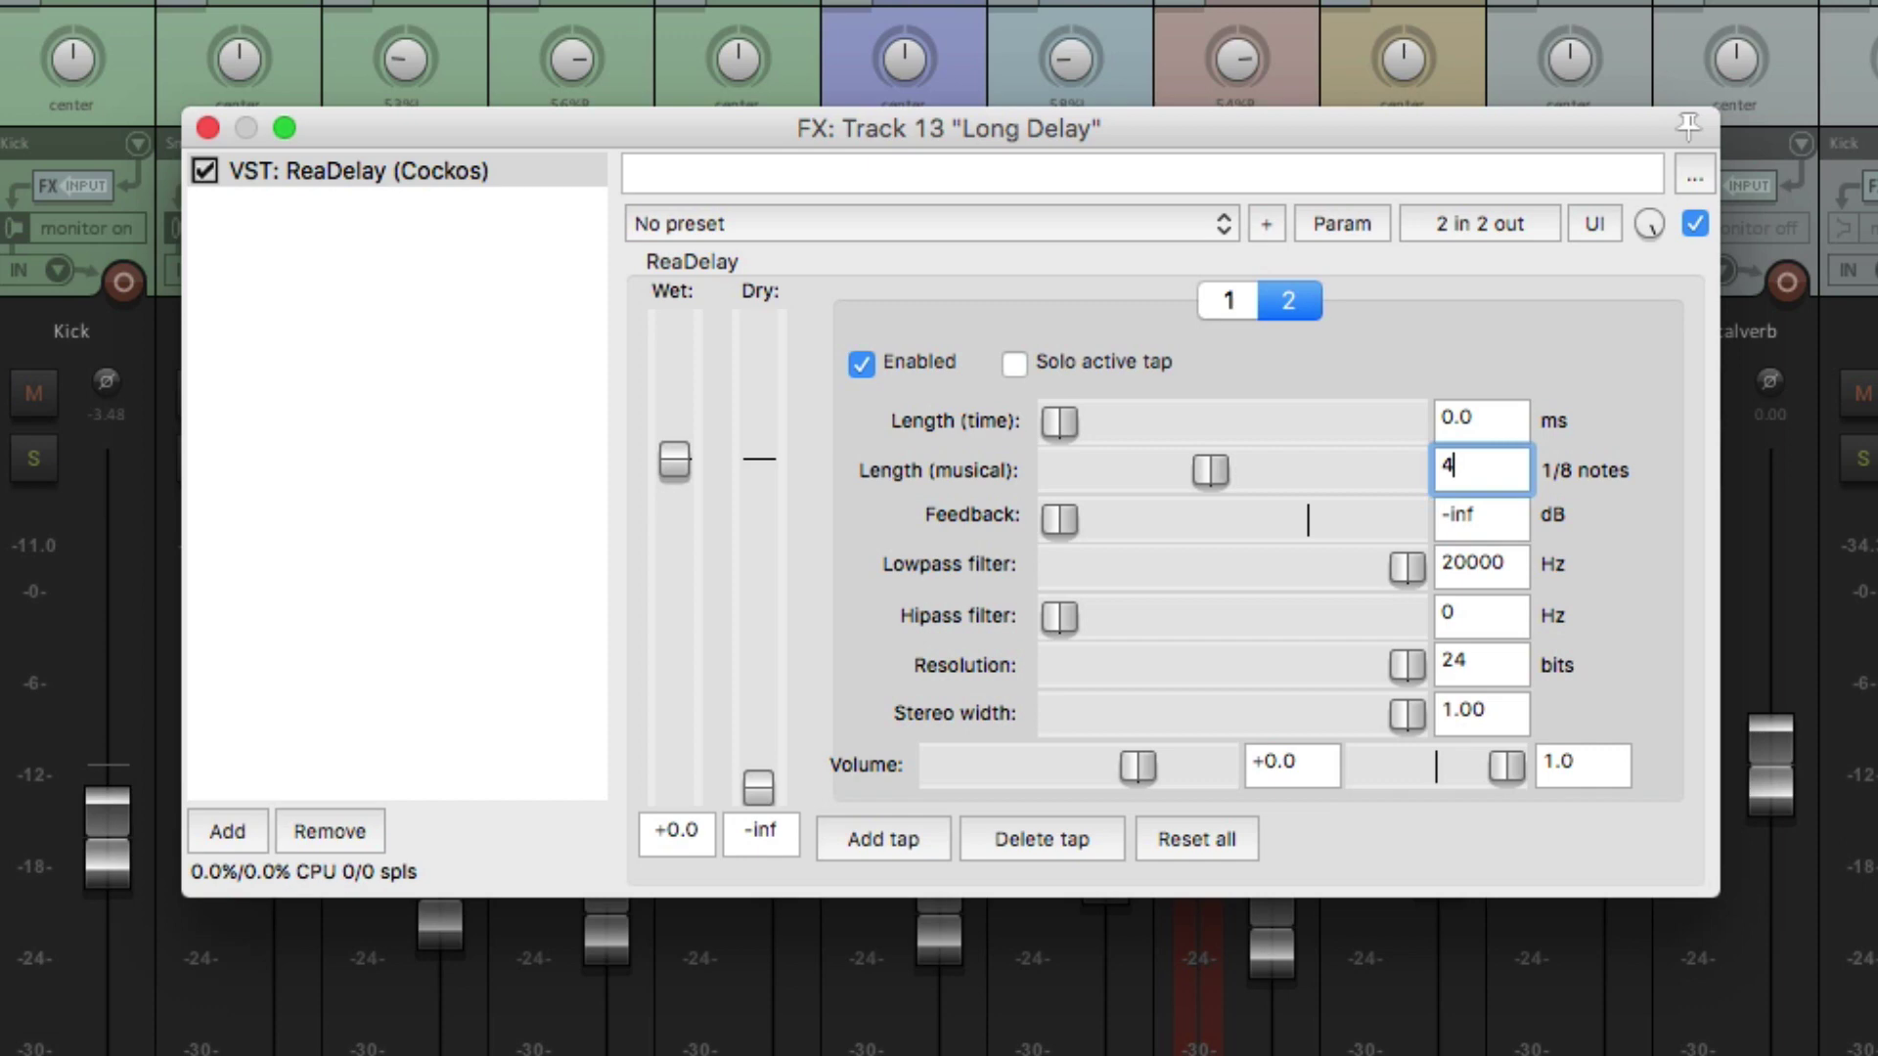
key("Return")
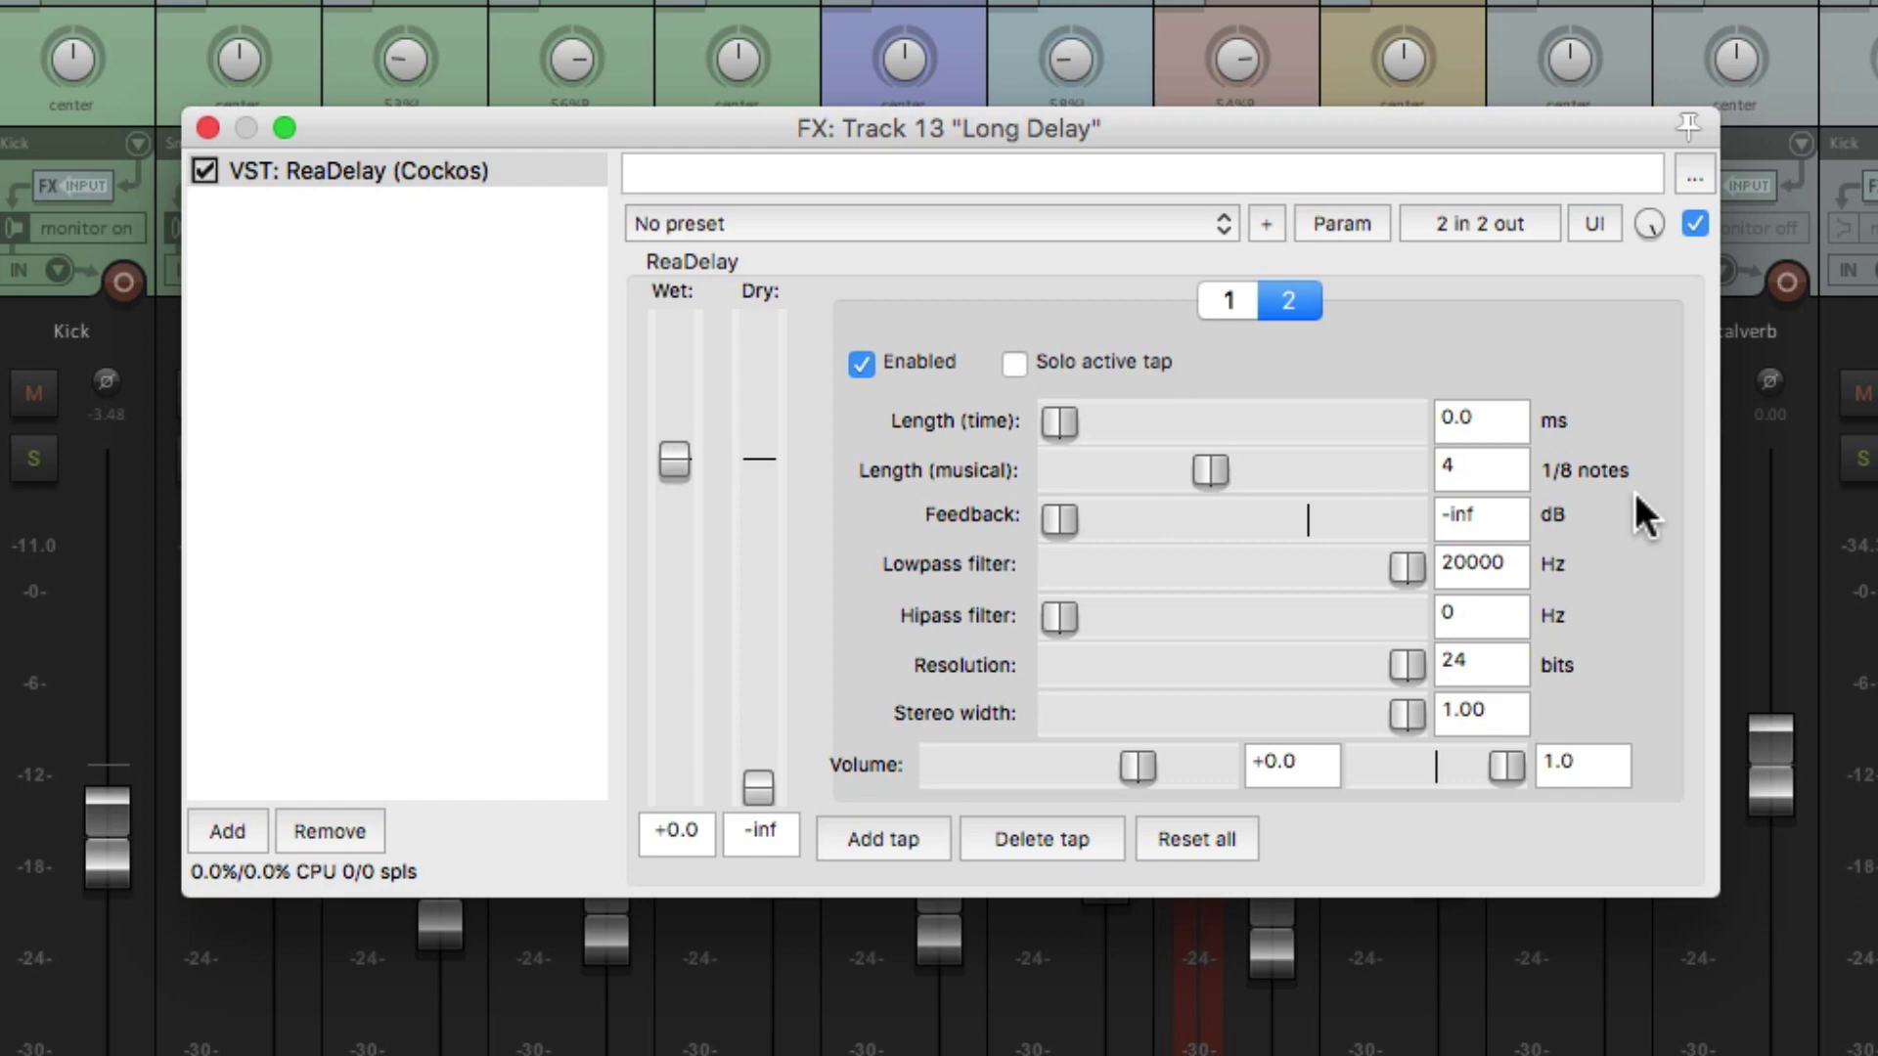
- Add a third tap of 6 panned left and a fourth tap of 8 panned right
left_click(884, 838)
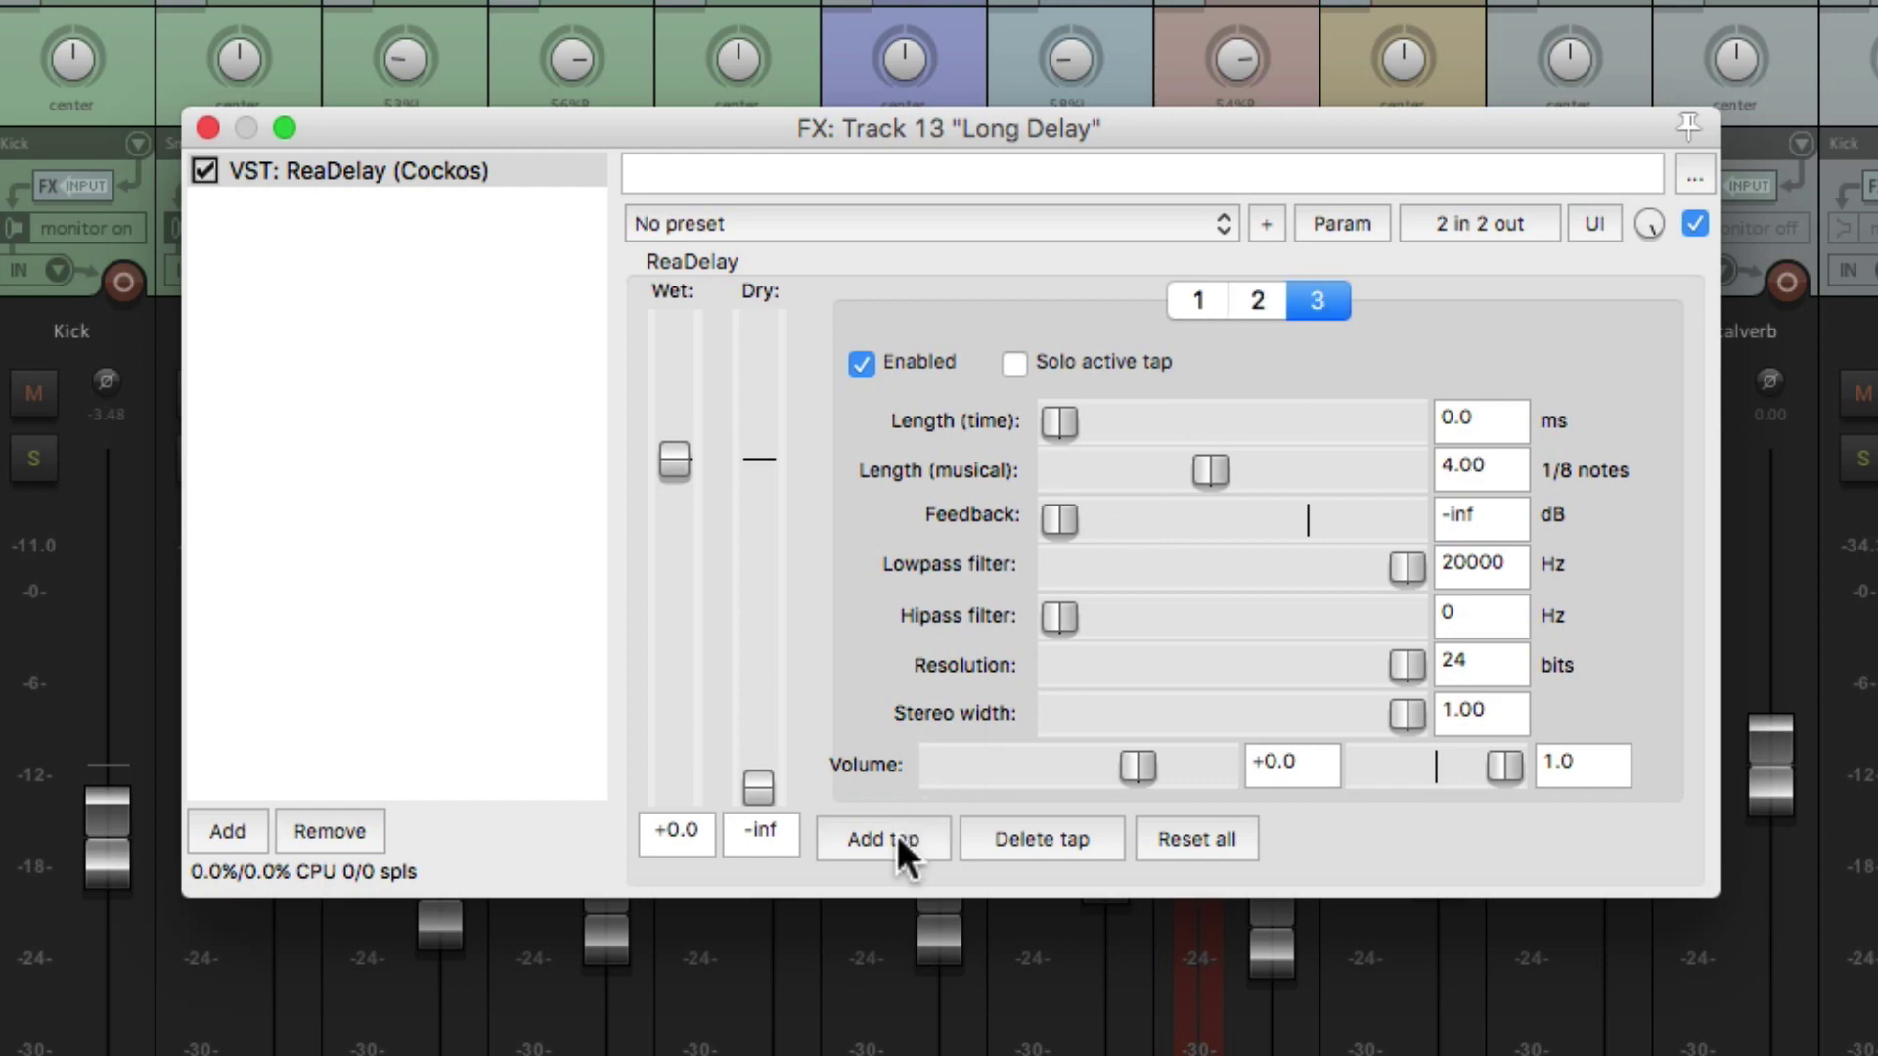
left_click_drag(1489, 761, 1294, 796)
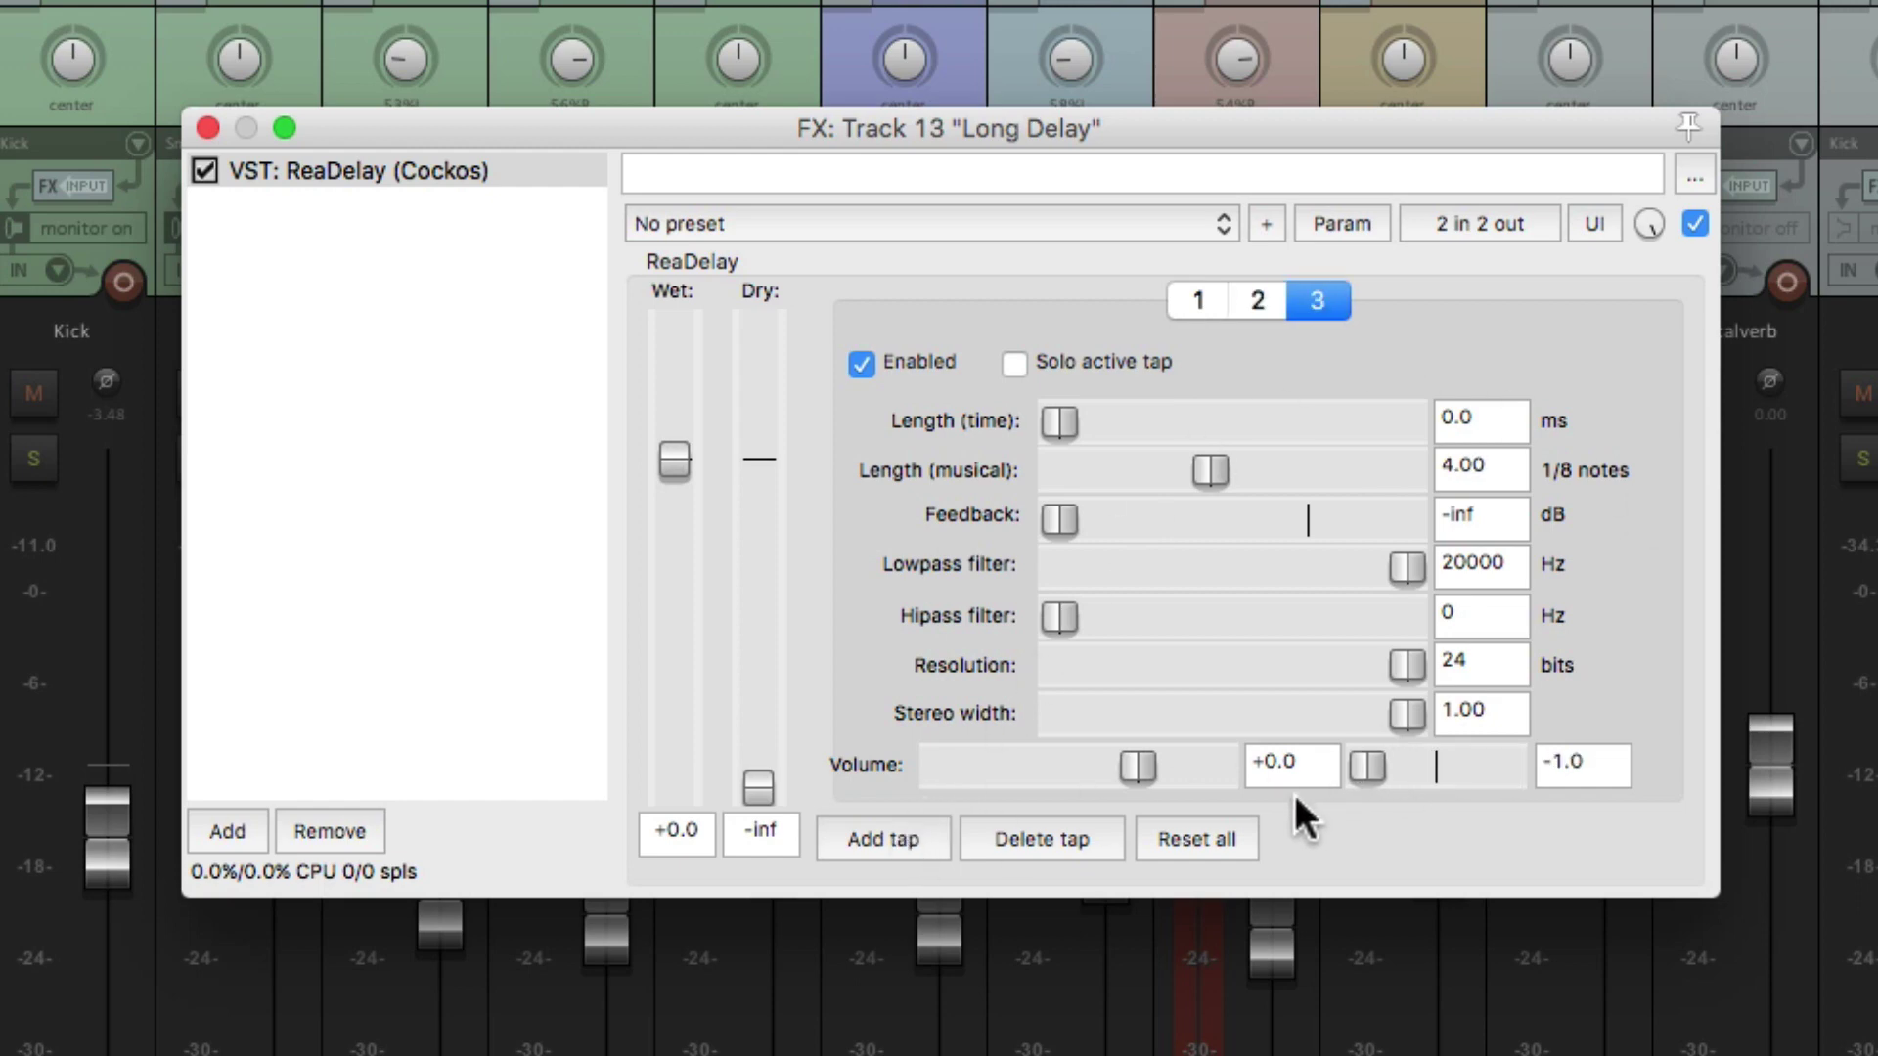
double_click(1493, 450)
type("6")
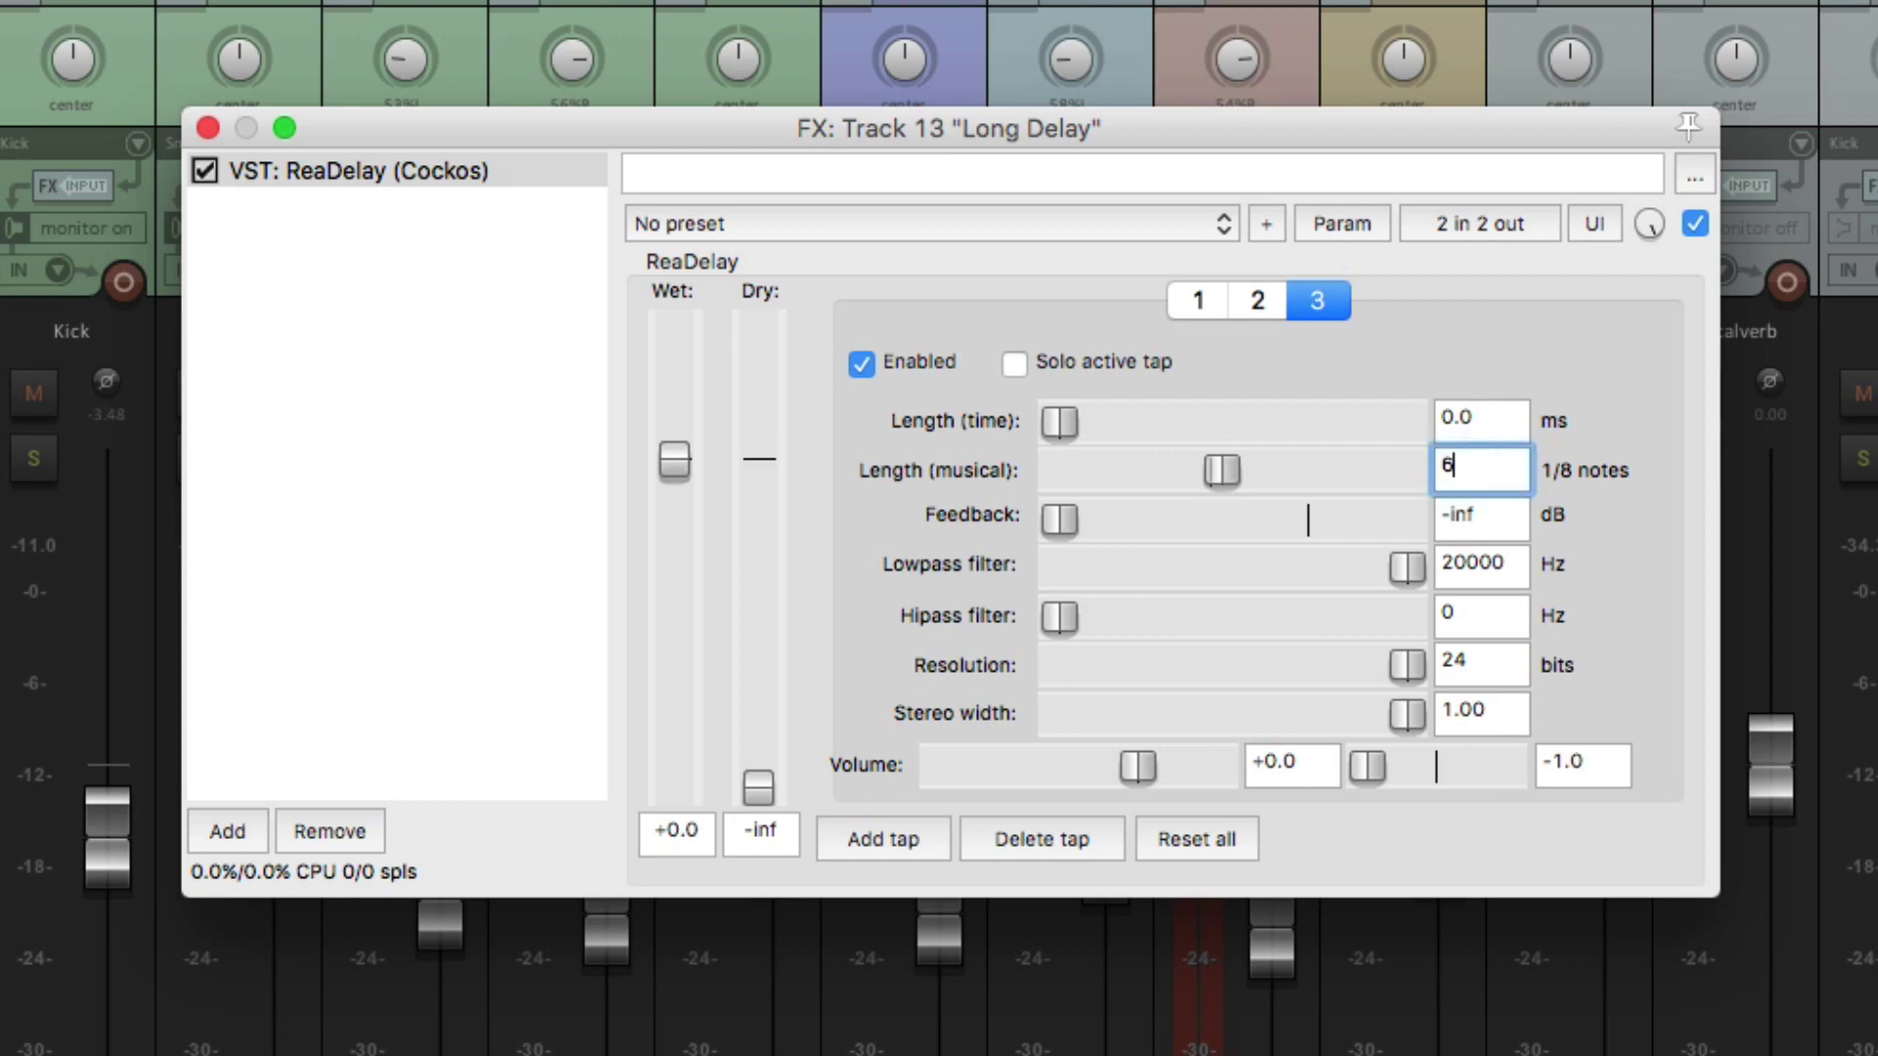
left_click(923, 836)
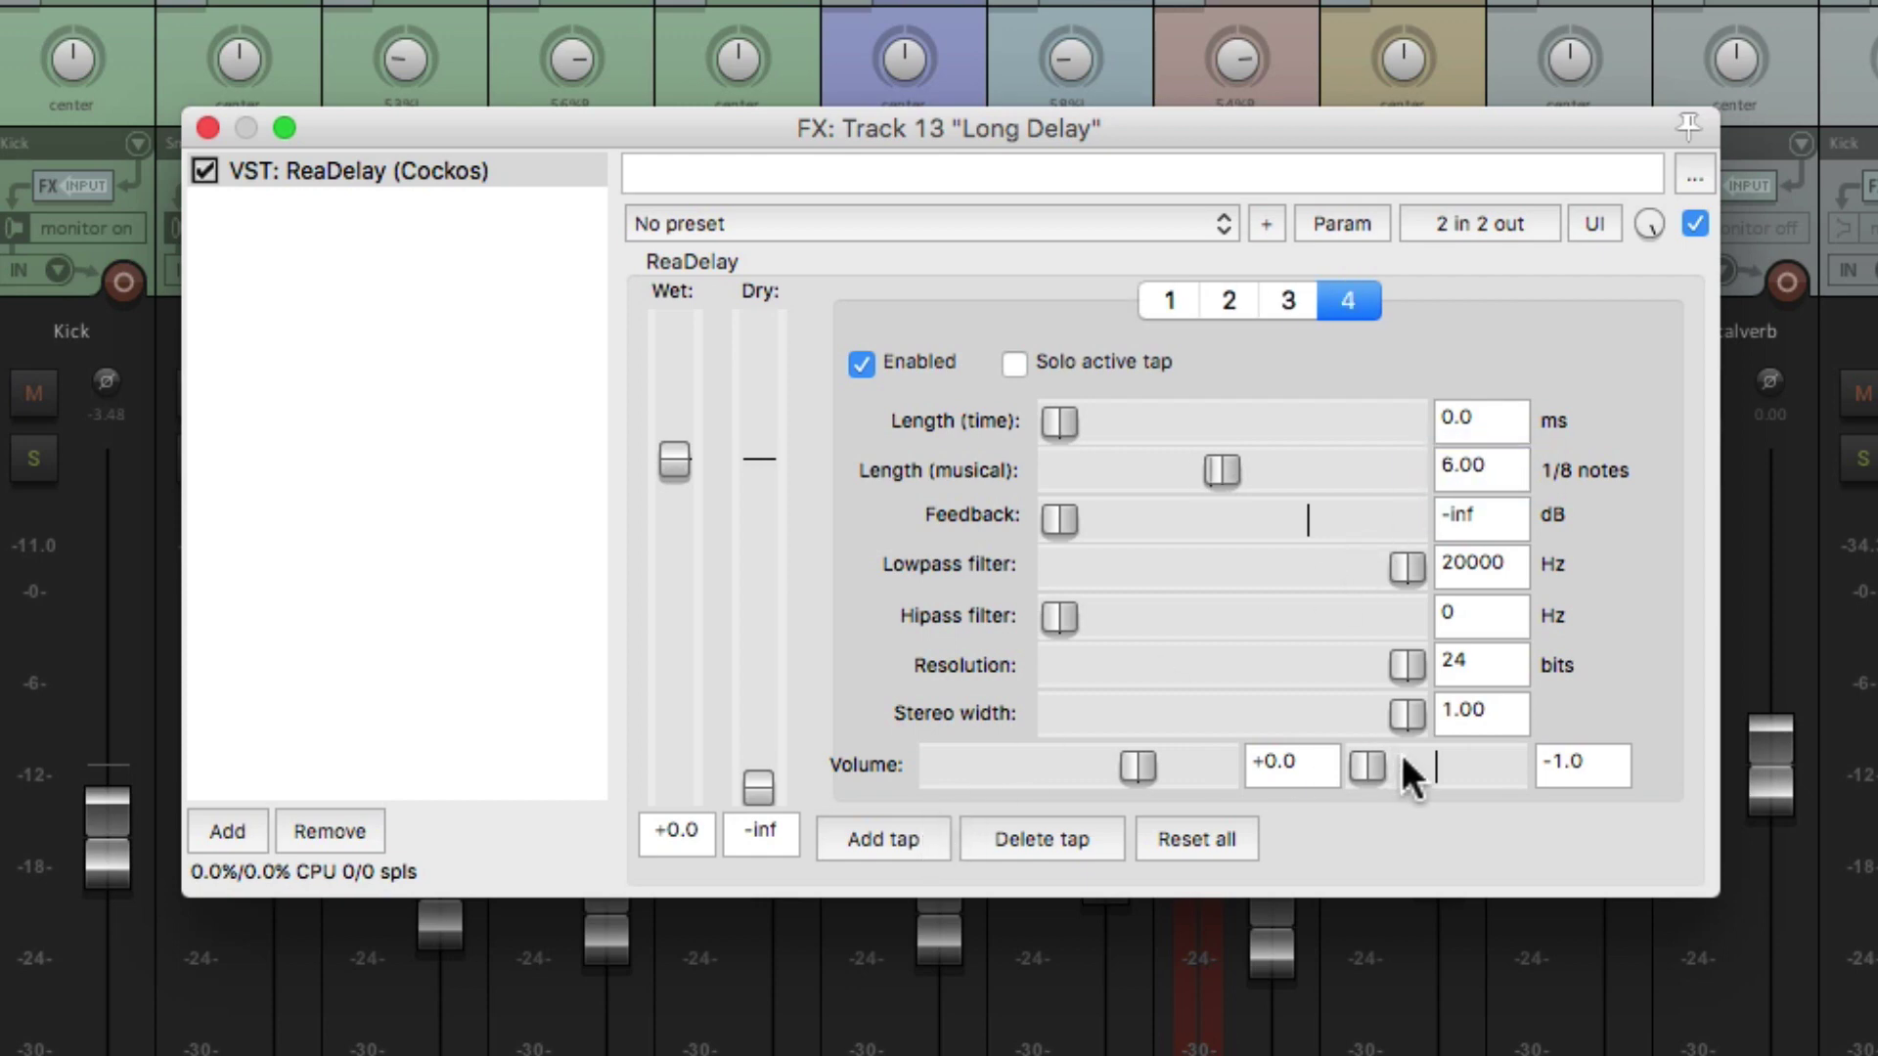
left_click_drag(1404, 760, 1420, 763)
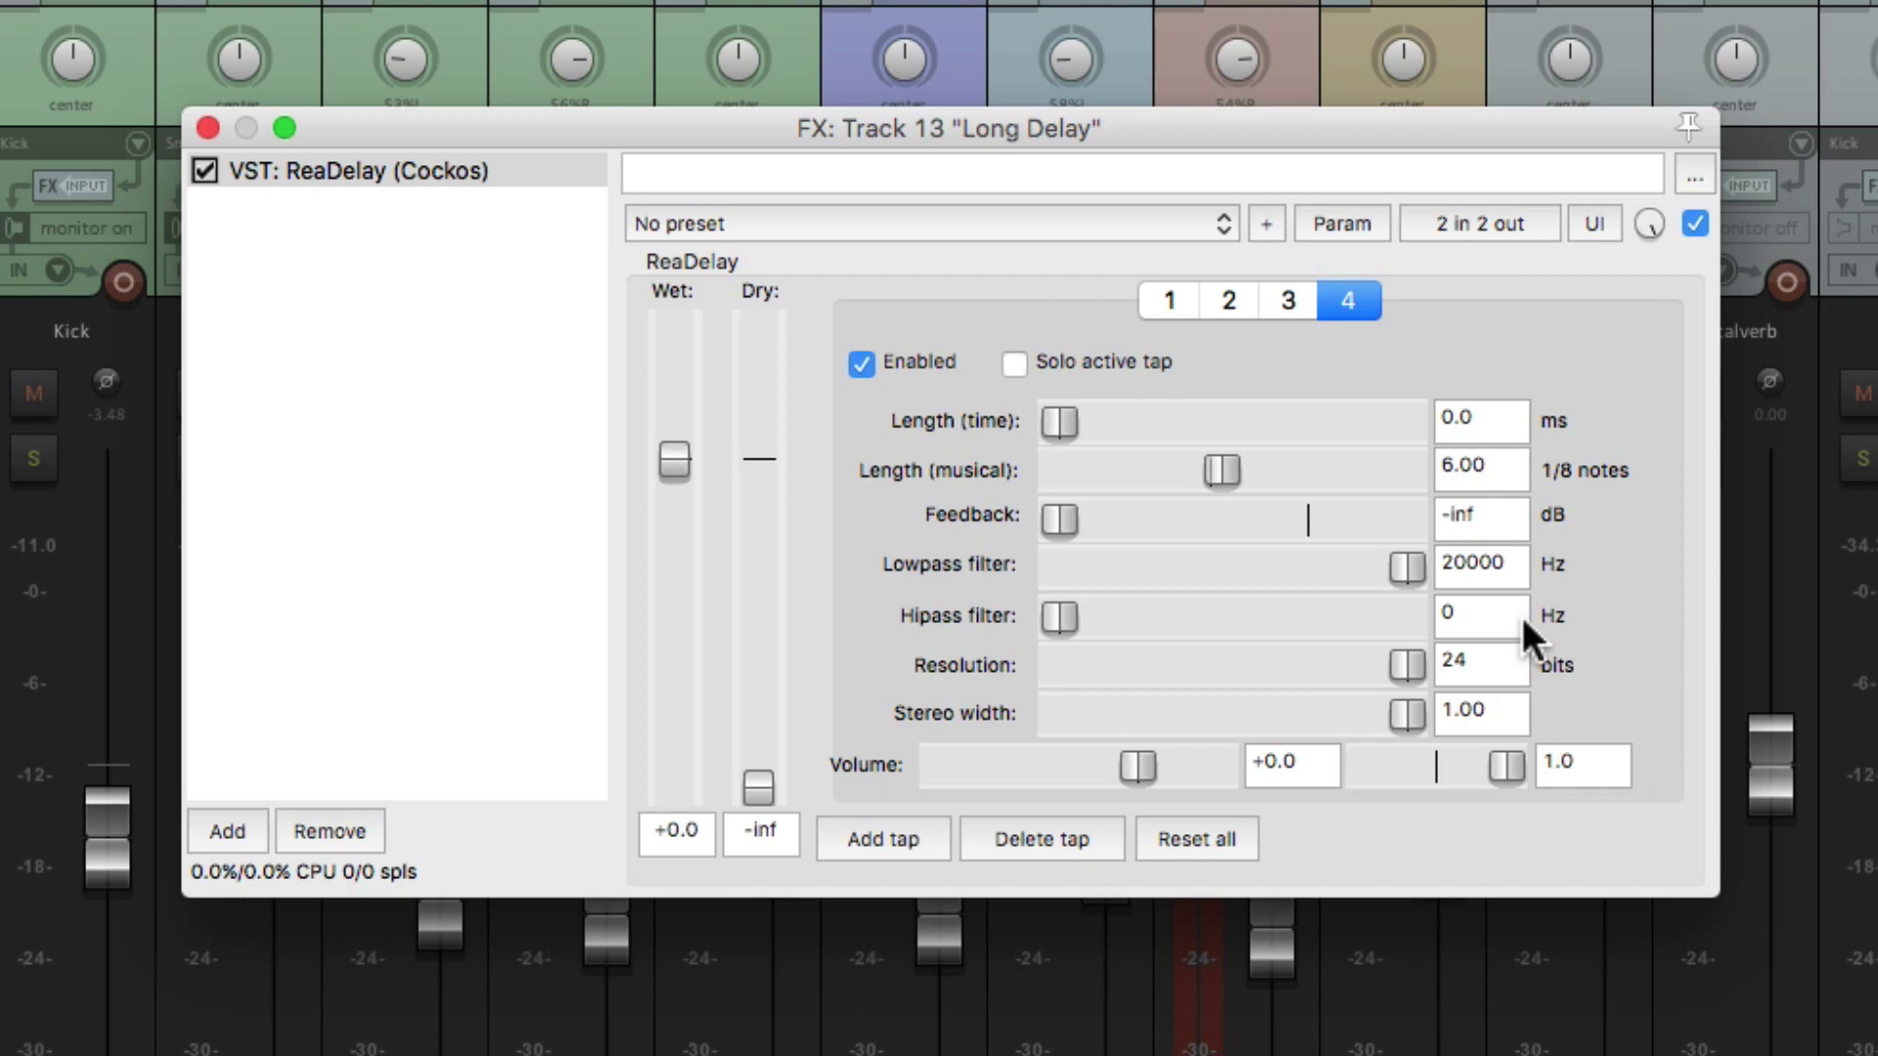
double_click(1493, 456)
type("8")
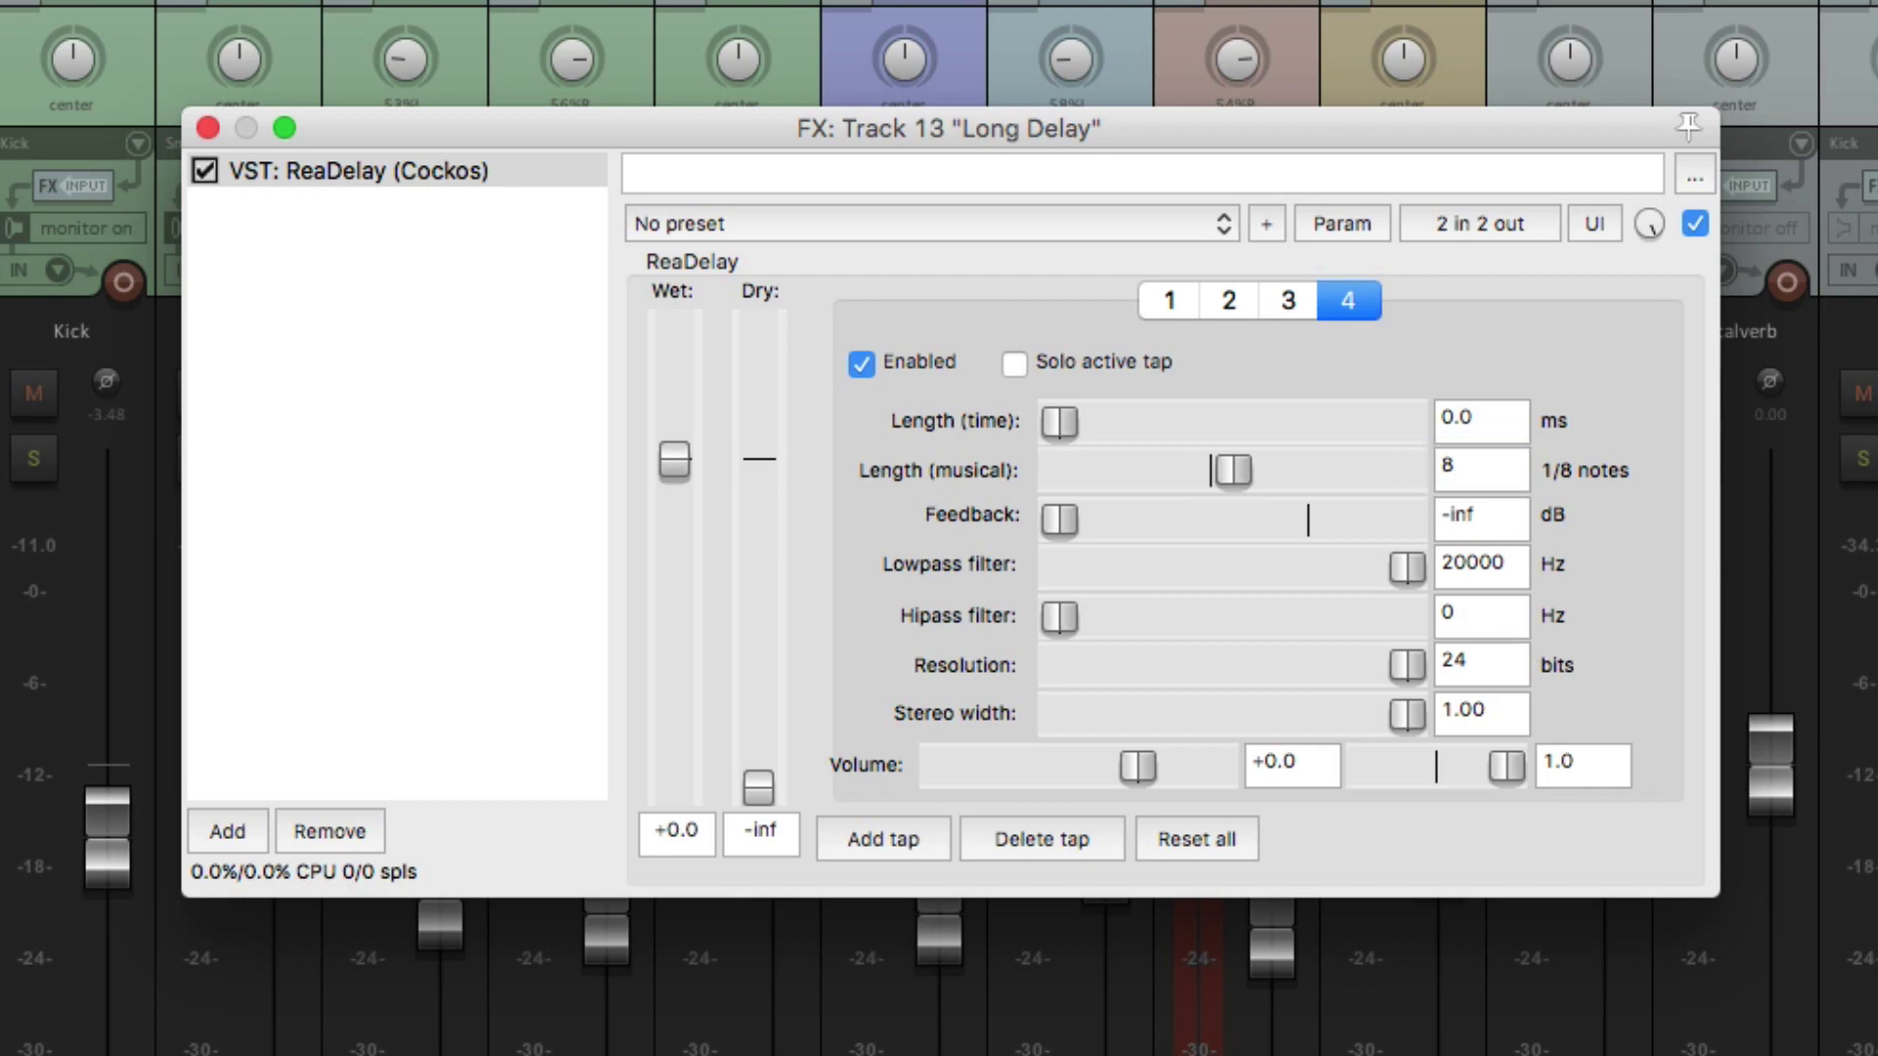
- Set ReaDelay tap 2's volume to -5 dB
left_click(1170, 306)
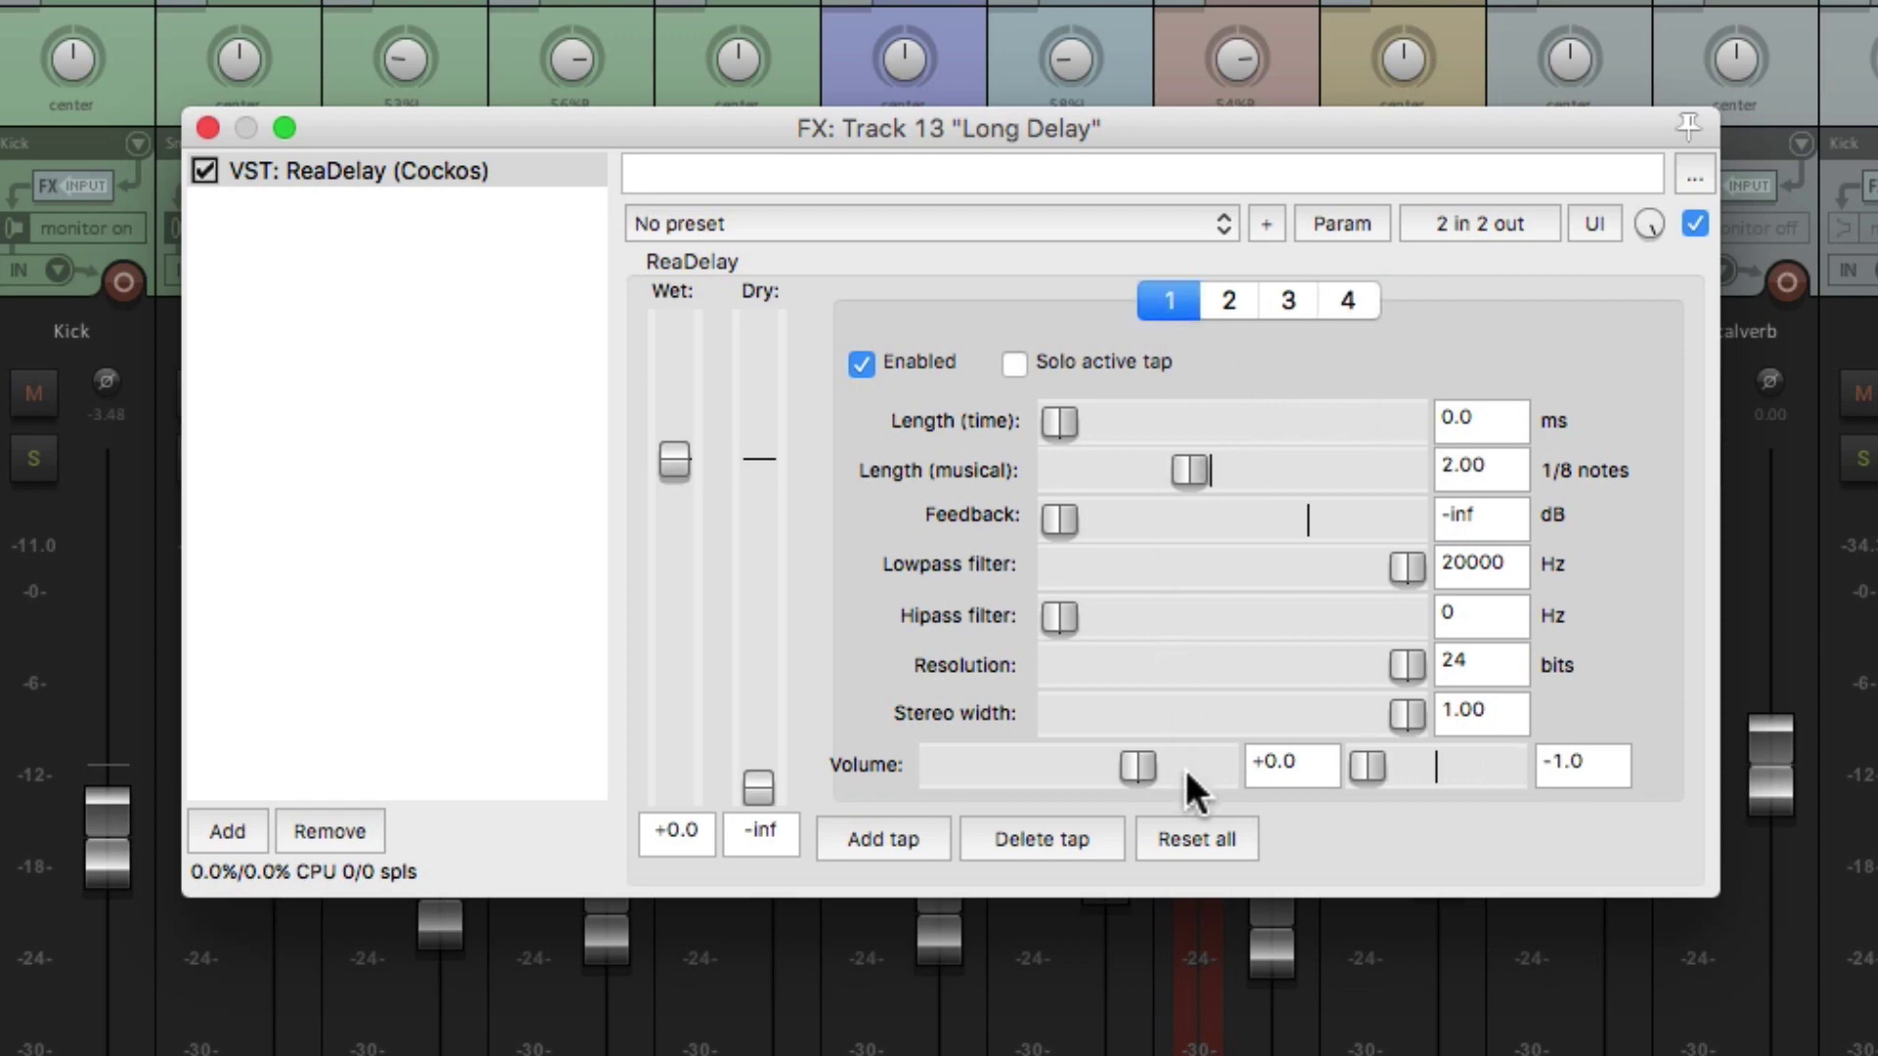
left_click(1227, 303)
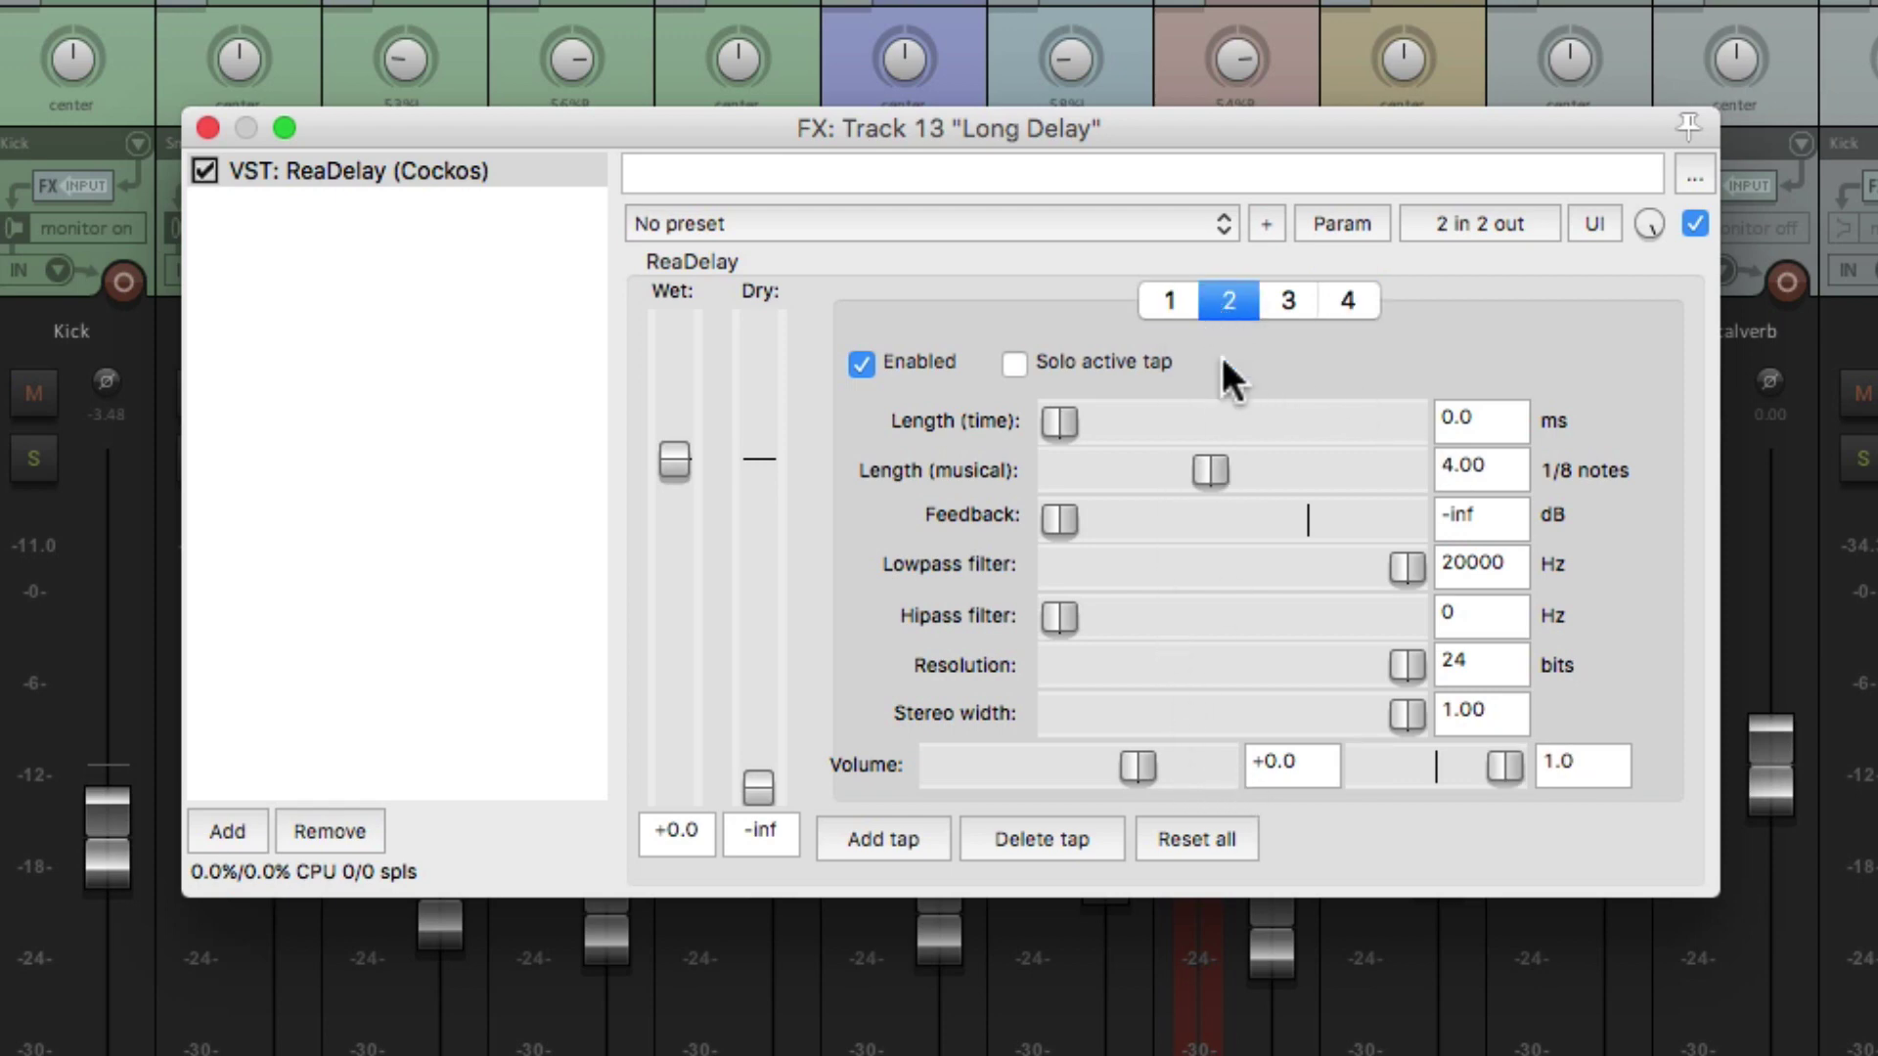
left_click(1300, 761)
key("BackSpace")
type("-5")
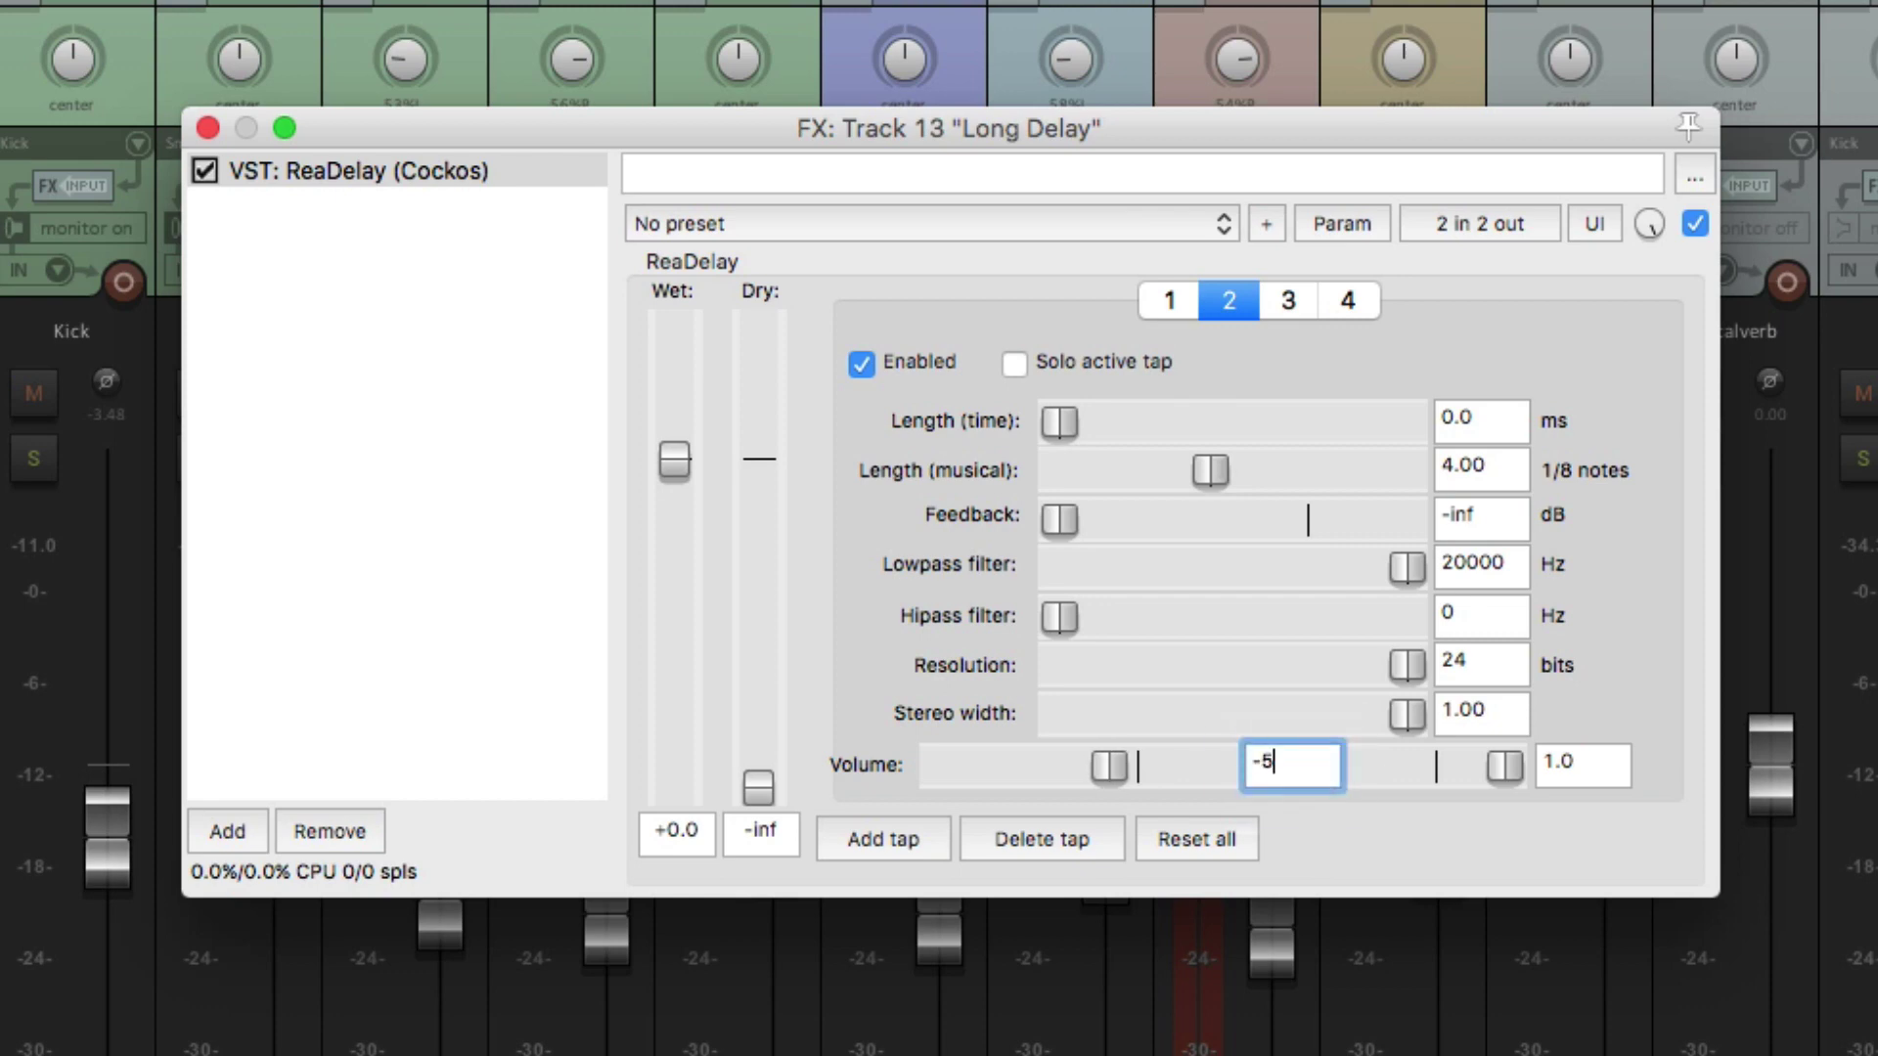
- Set tap 3's volume to -10 dB and tap 4's to -15 dB
left_click(1285, 315)
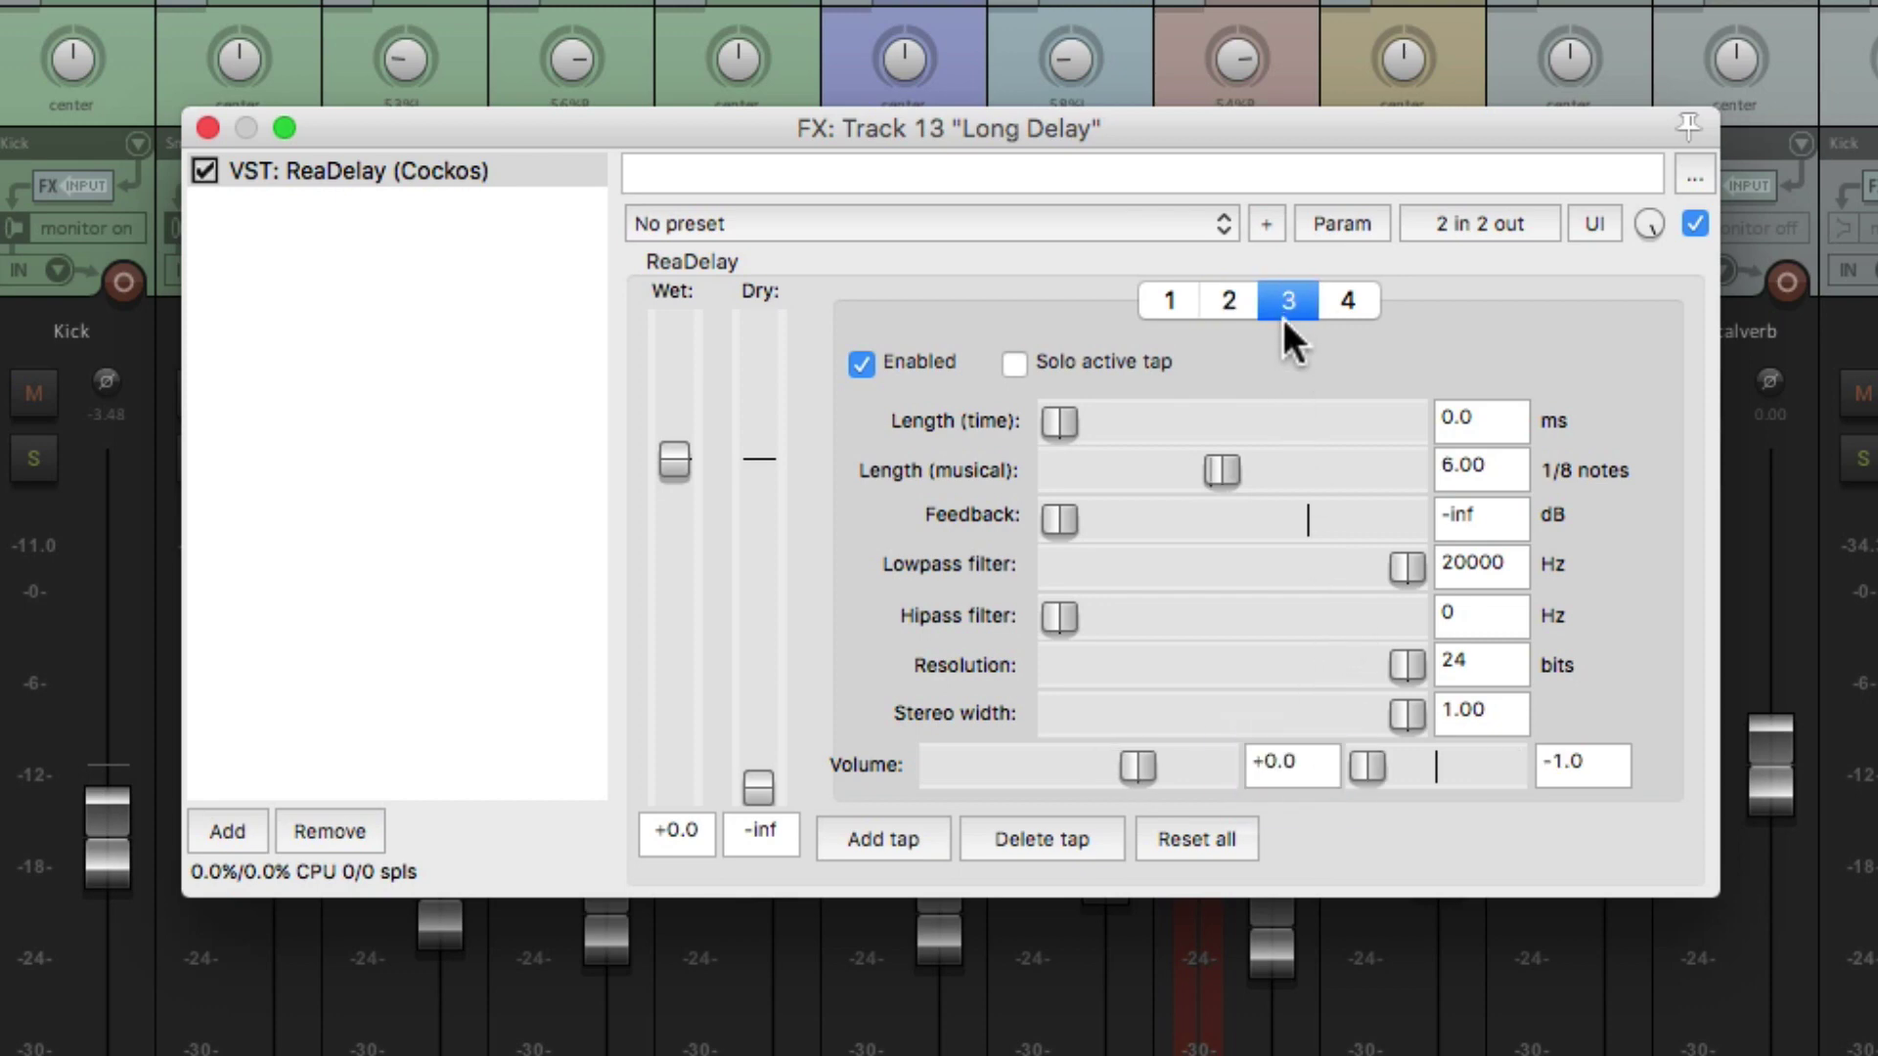
left_click(1300, 761)
key("BackSpace")
type("-10")
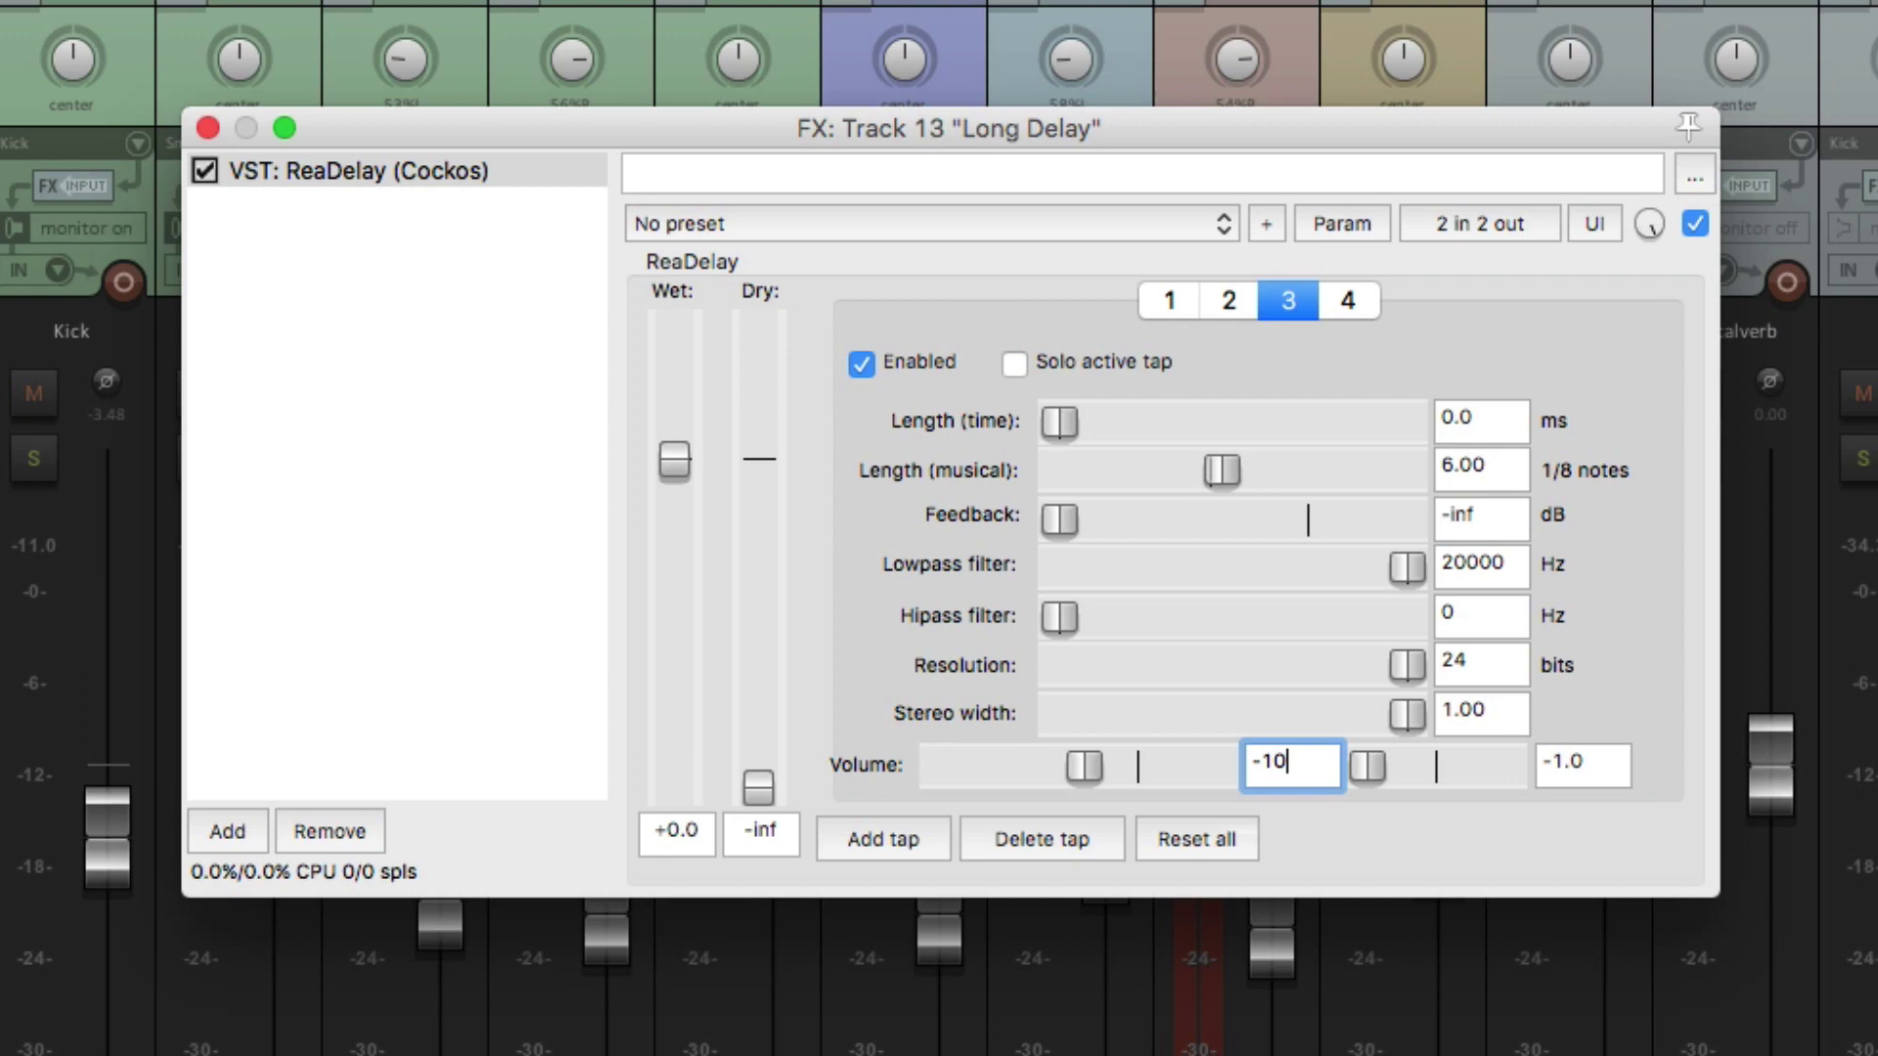
left_click(1350, 303)
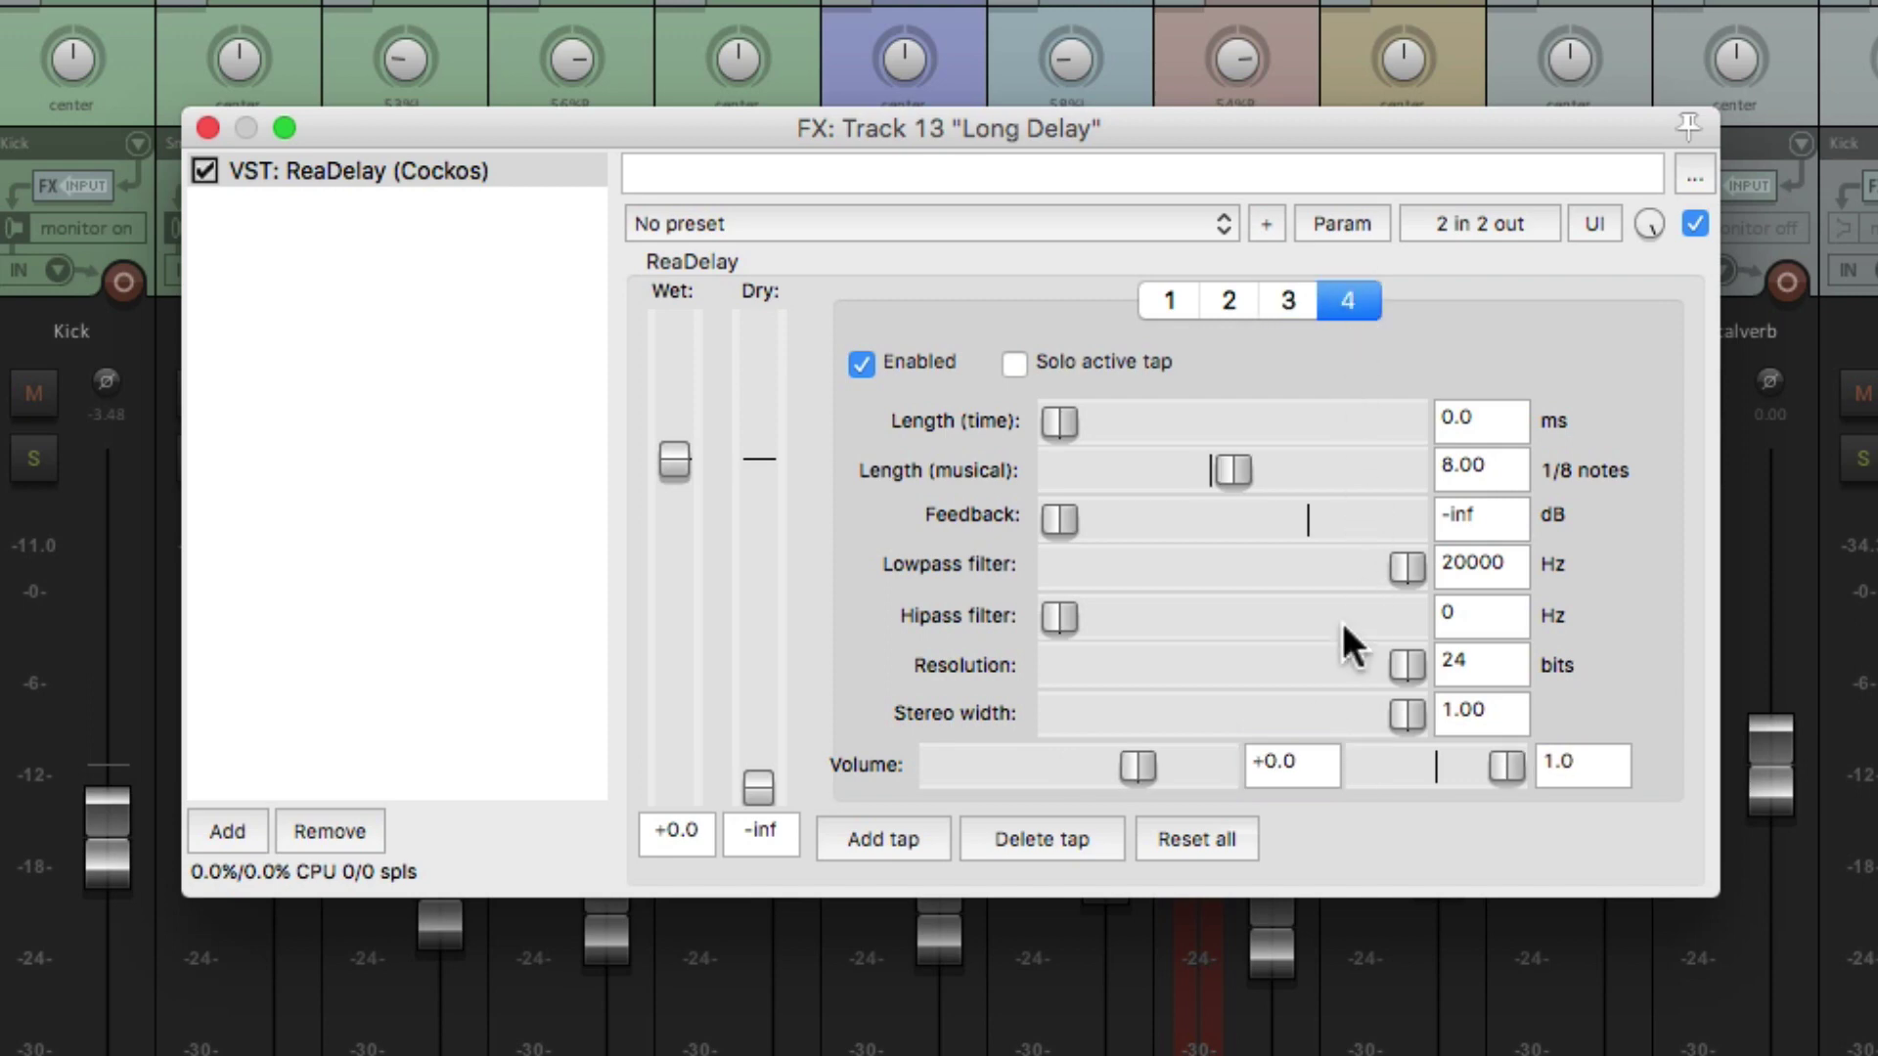
left_click(1306, 765)
type("-15")
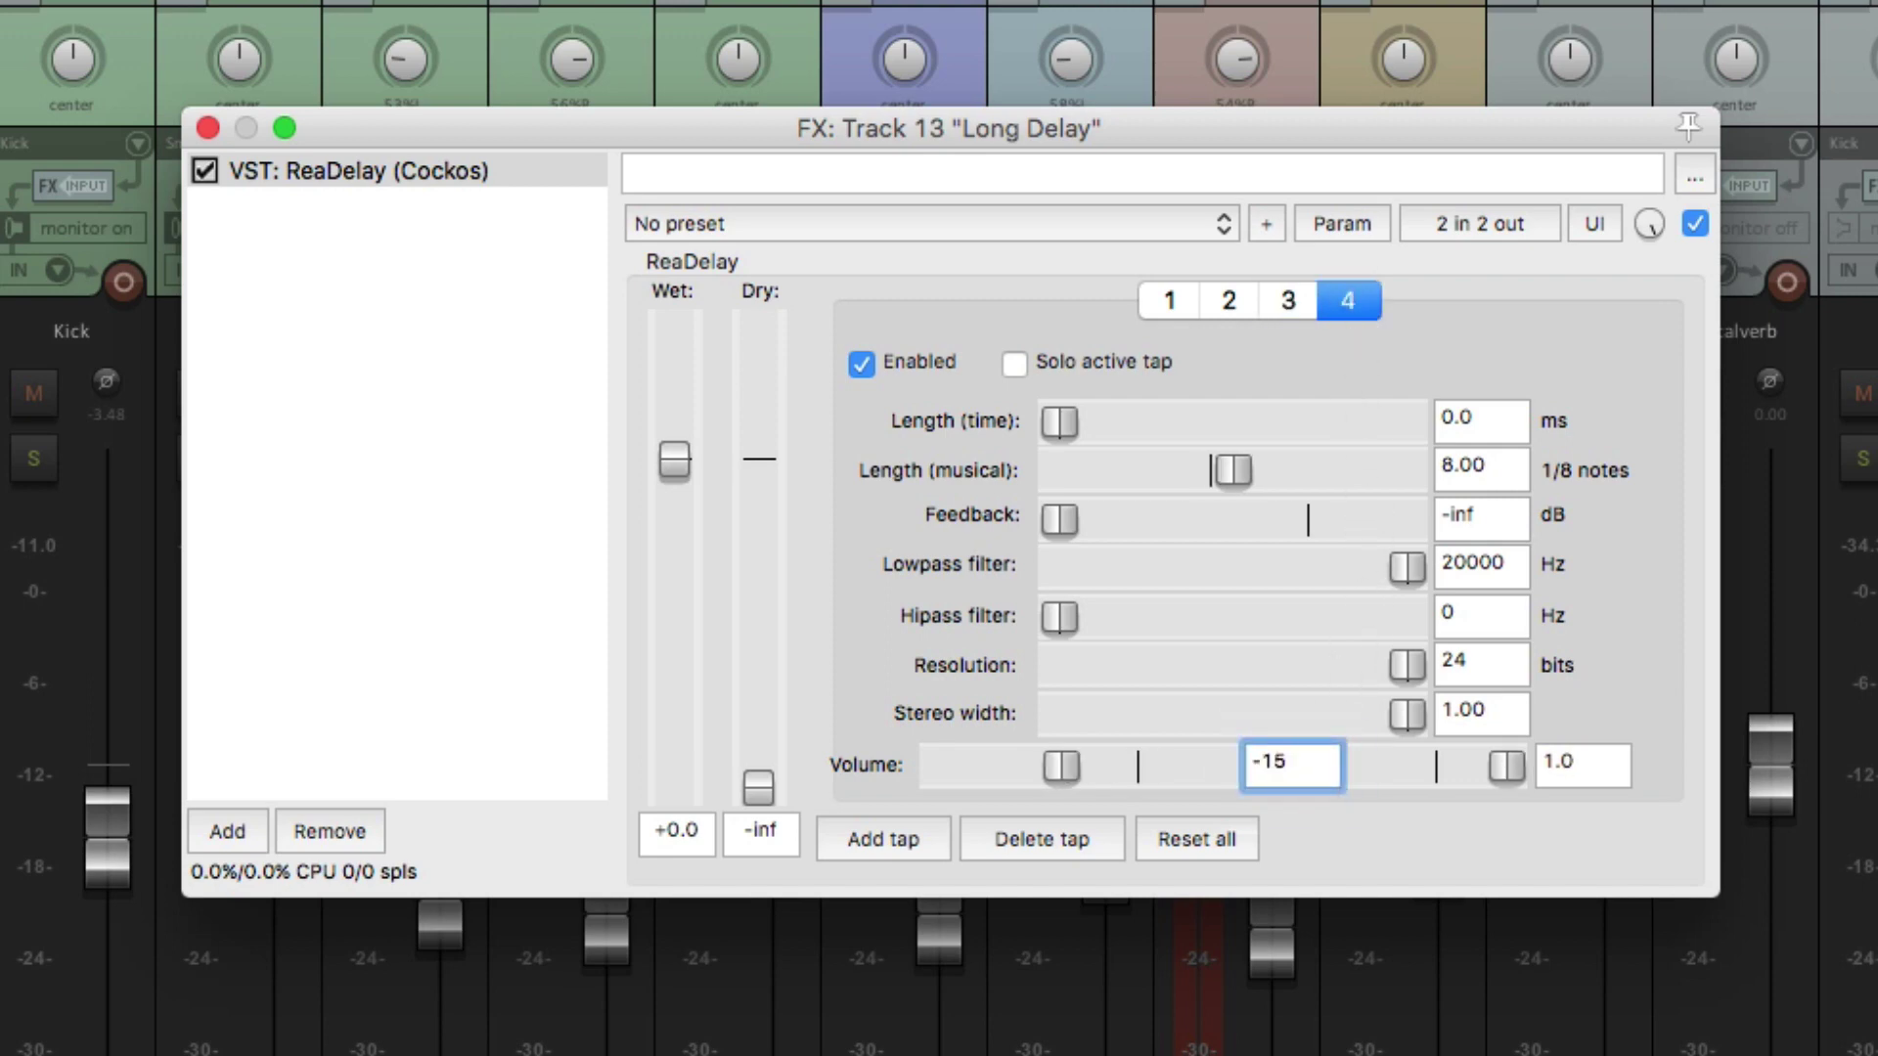
key("Return")
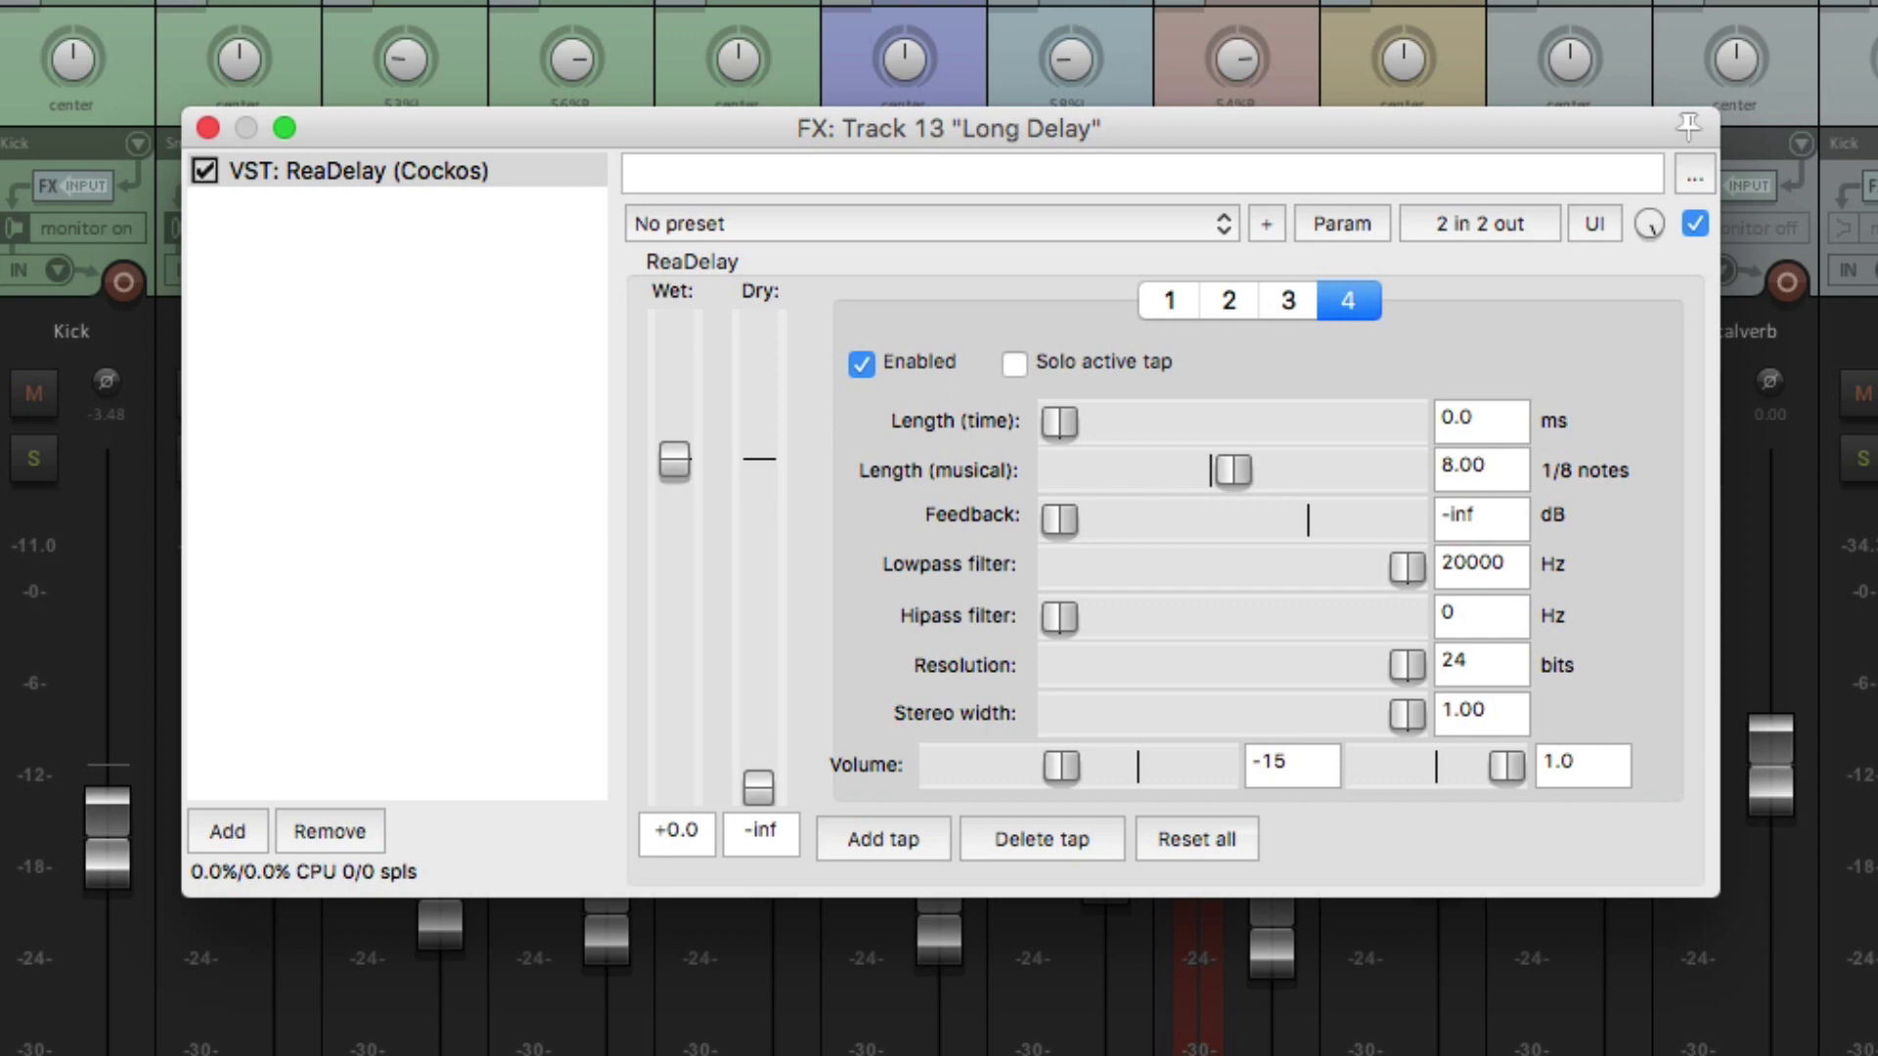
- Close the FX window and raise Electric Gut's send to track 13 Long Delay to -10.83 dB
left_click(207, 128)
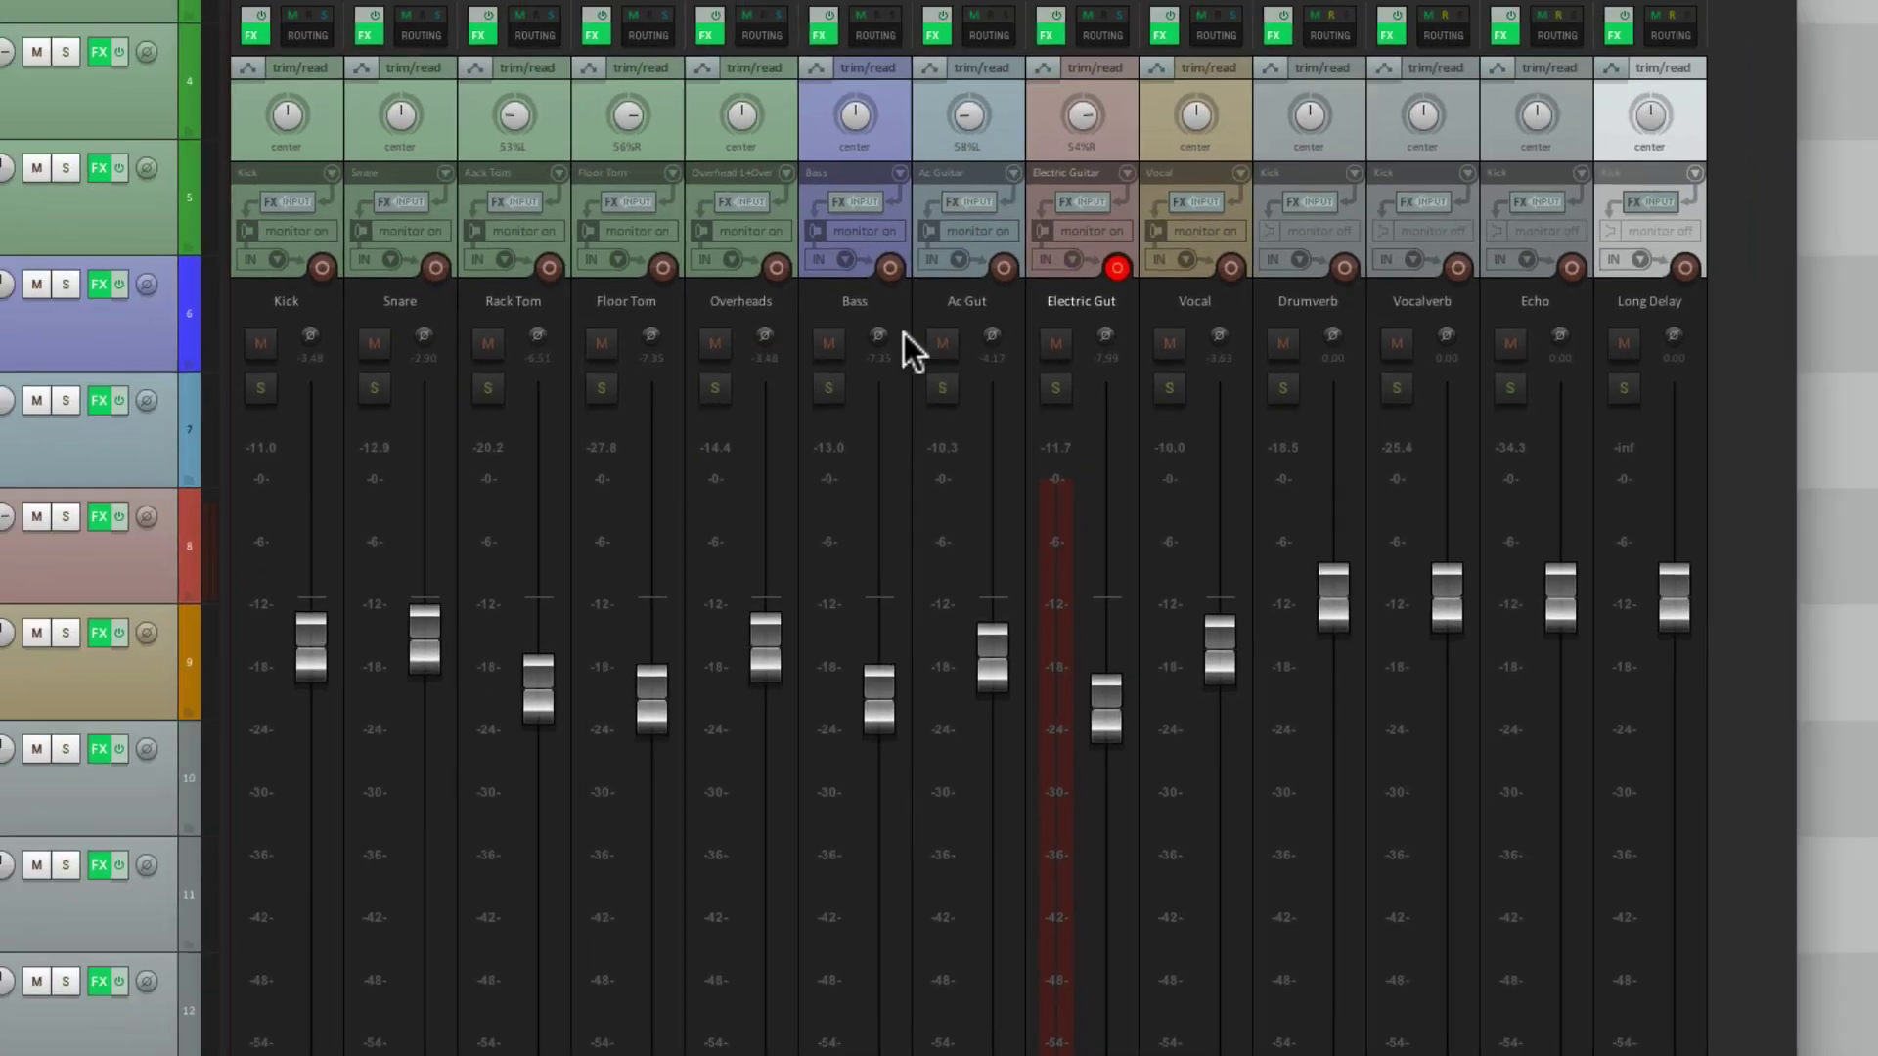
left_click(1061, 58)
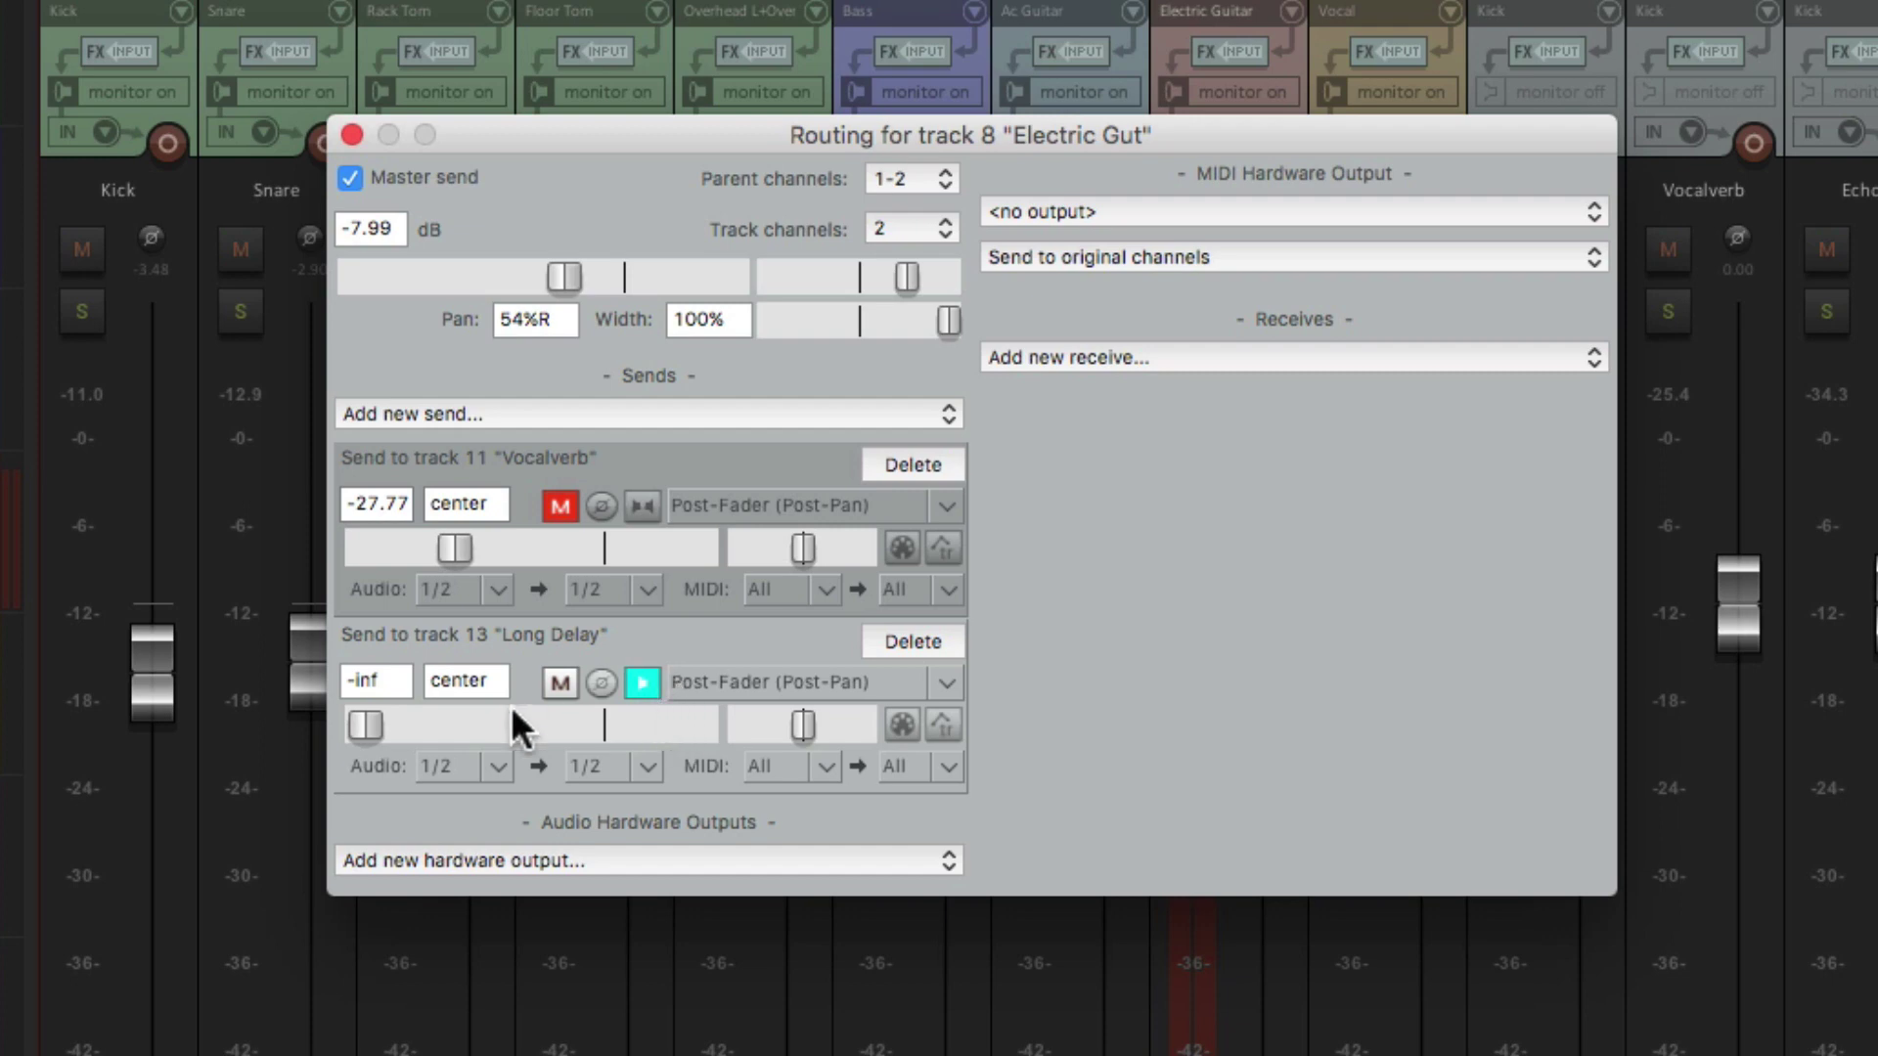
left_click_drag(368, 718, 534, 714)
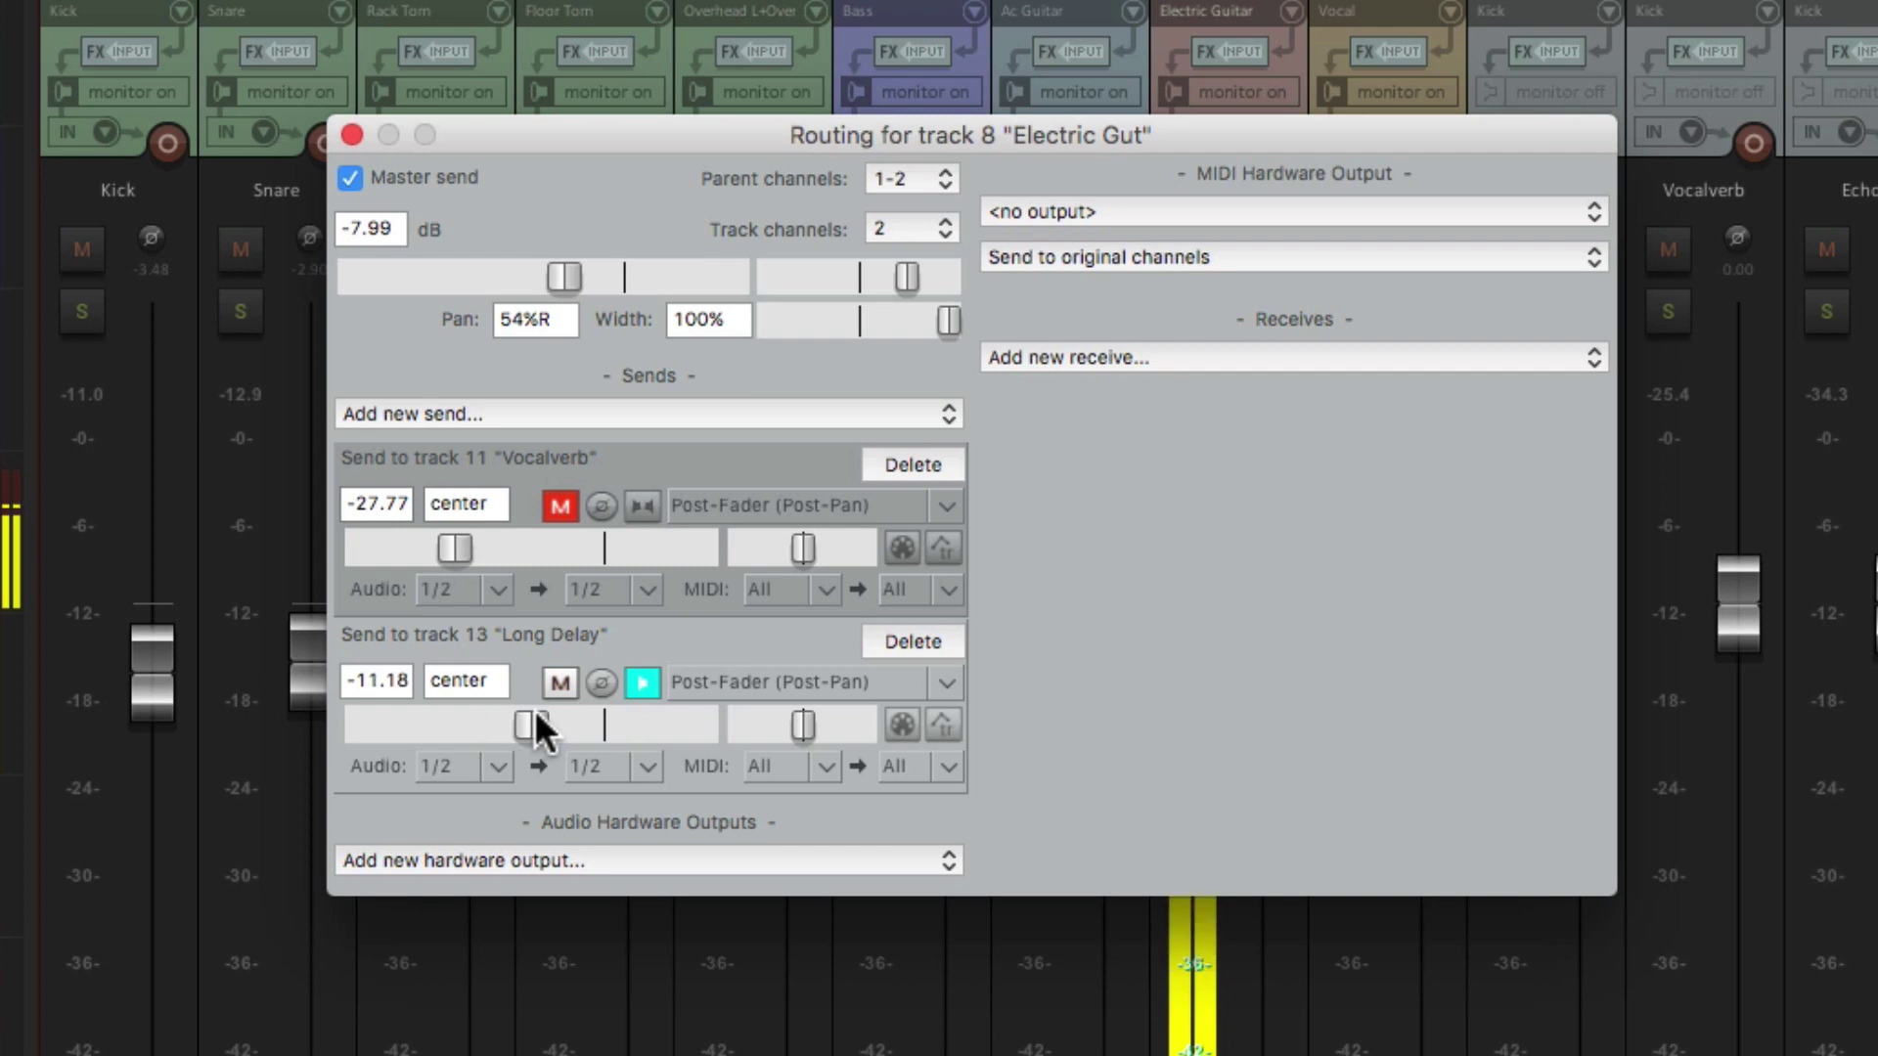
left_click_drag(535, 712, 537, 712)
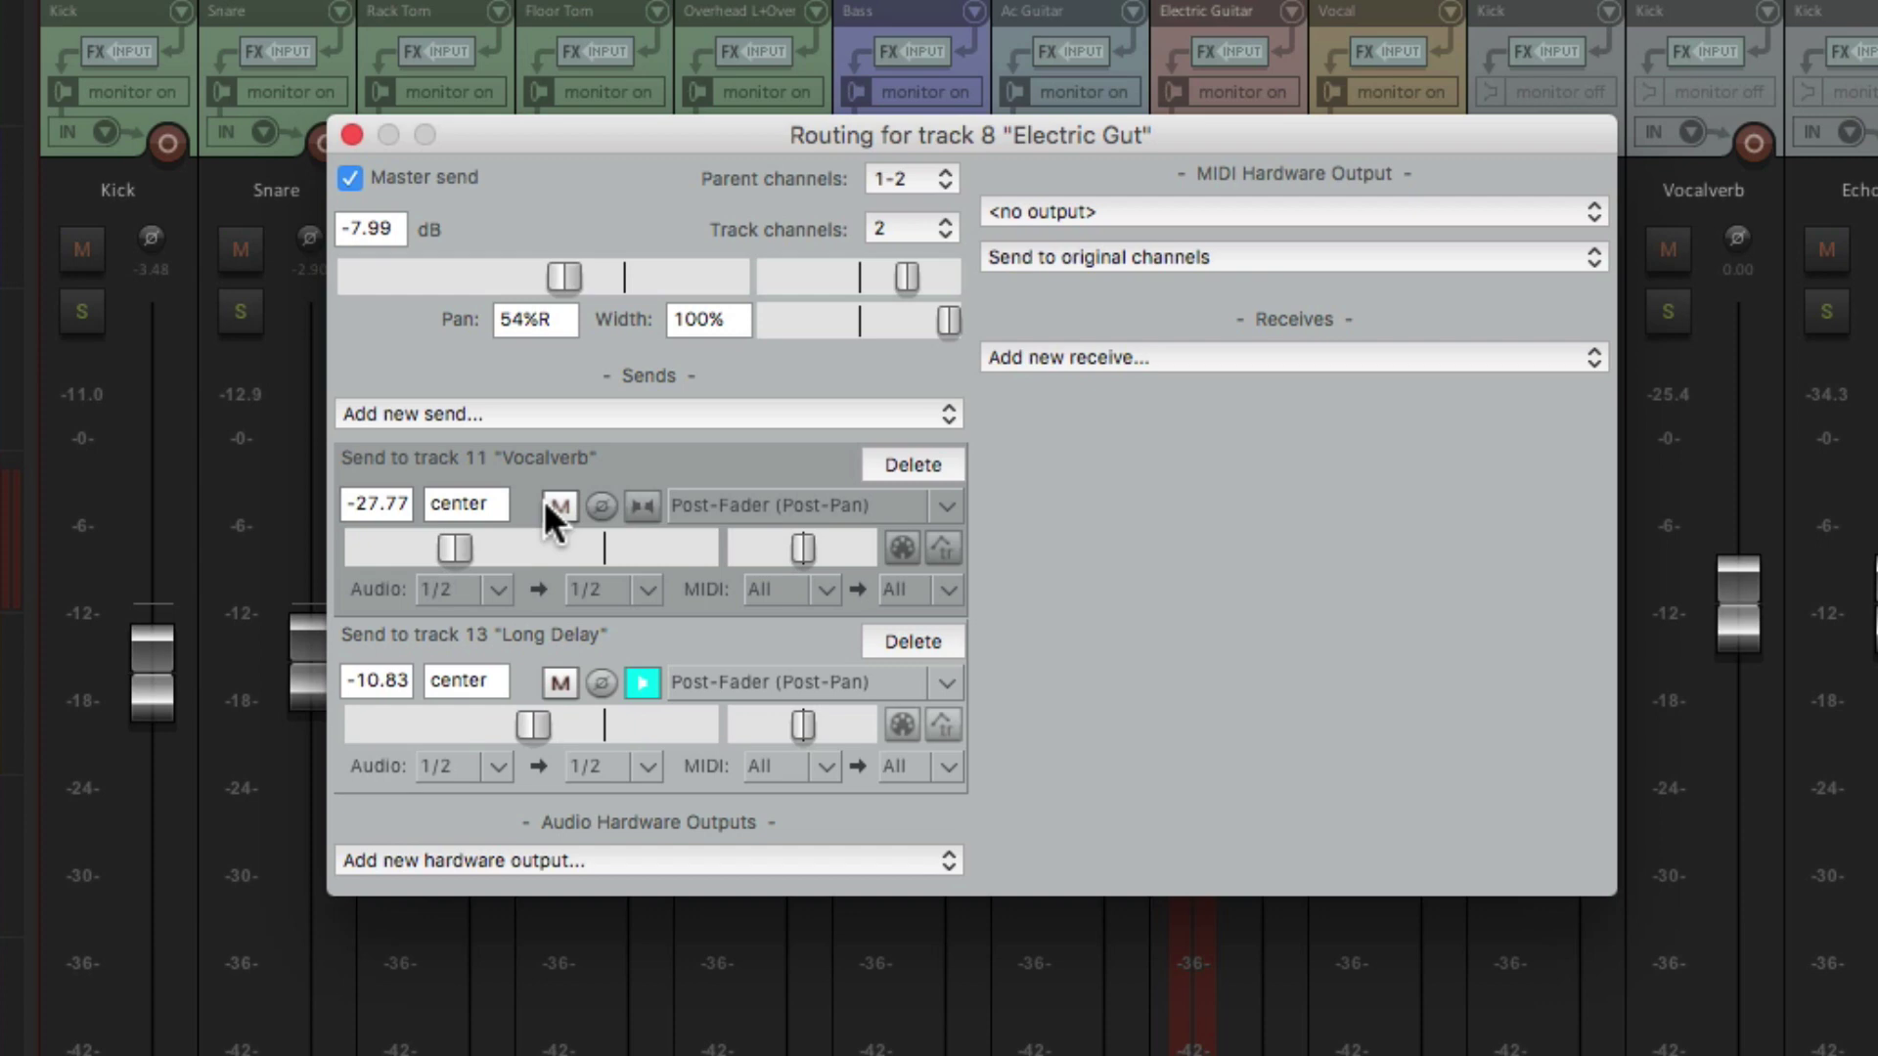
- Close Electric Gut's routing and add a Long Delay send to 11: Vocalverb at about -24.6 dB
left_click(355, 128)
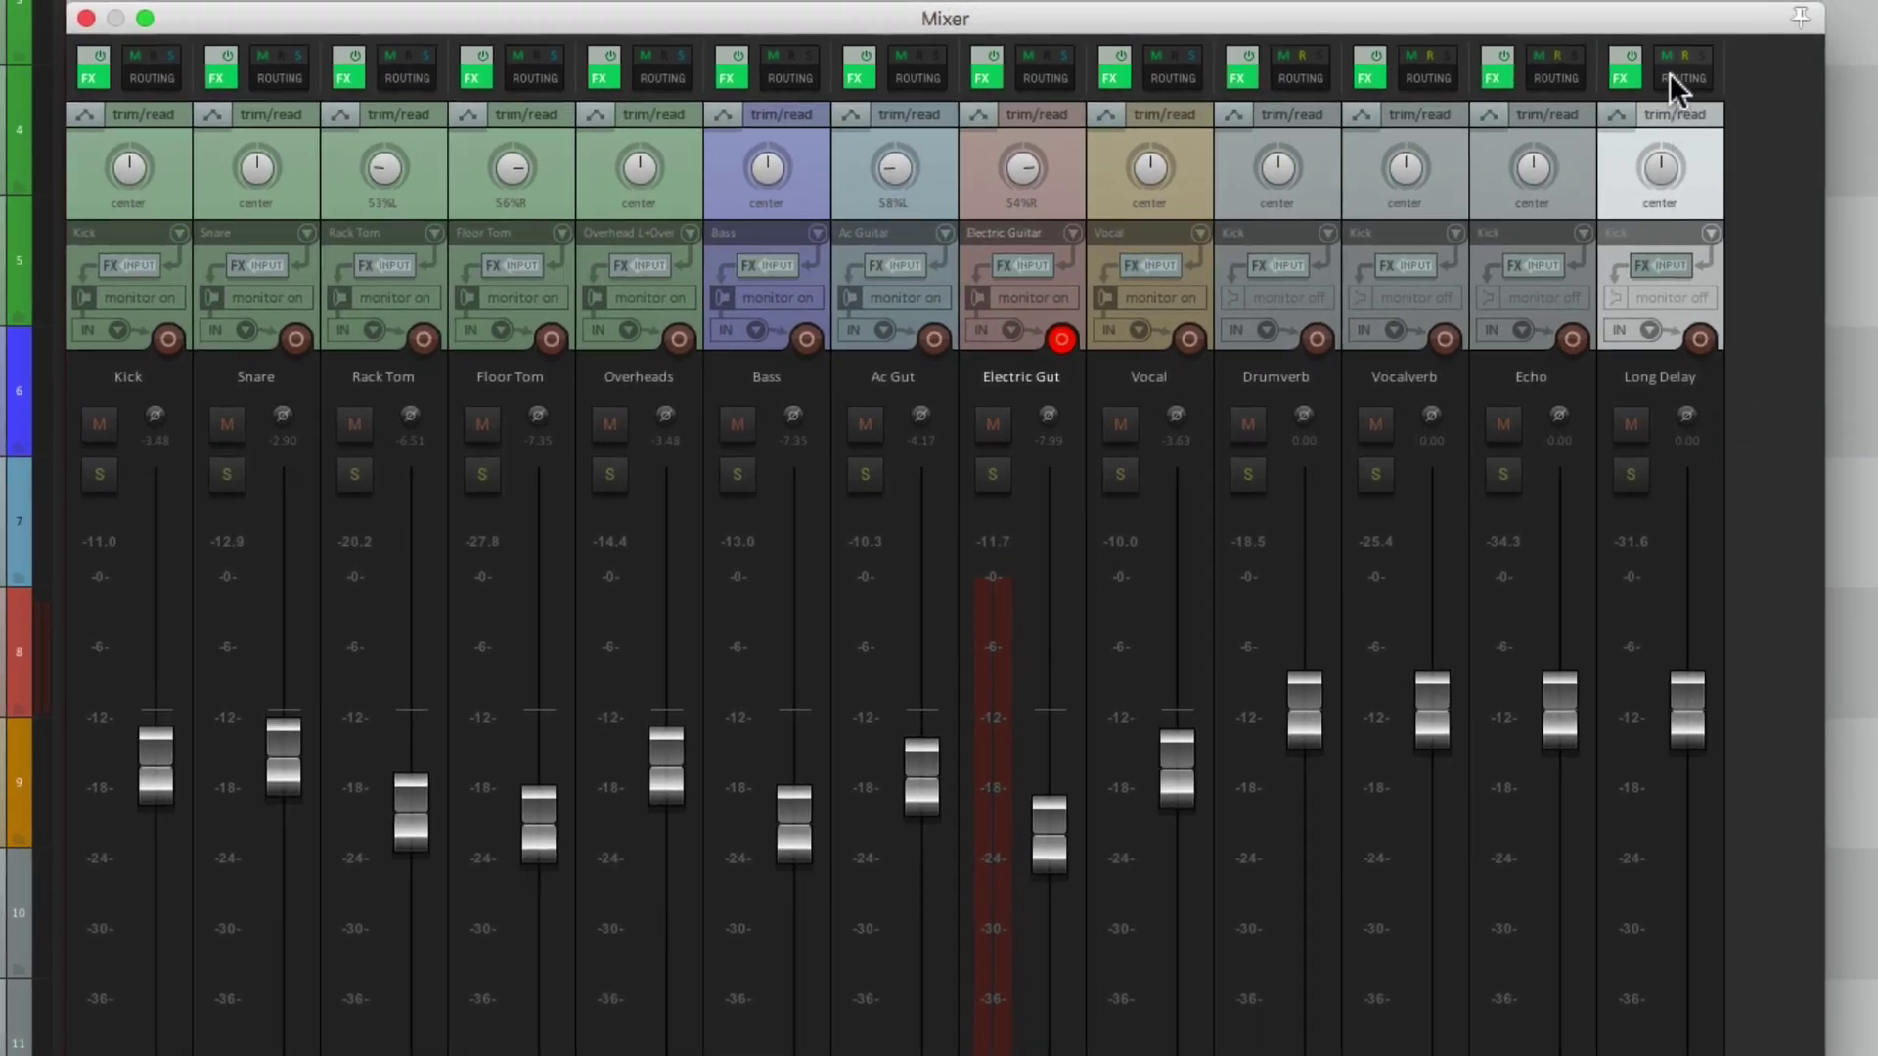
left_click(1669, 73)
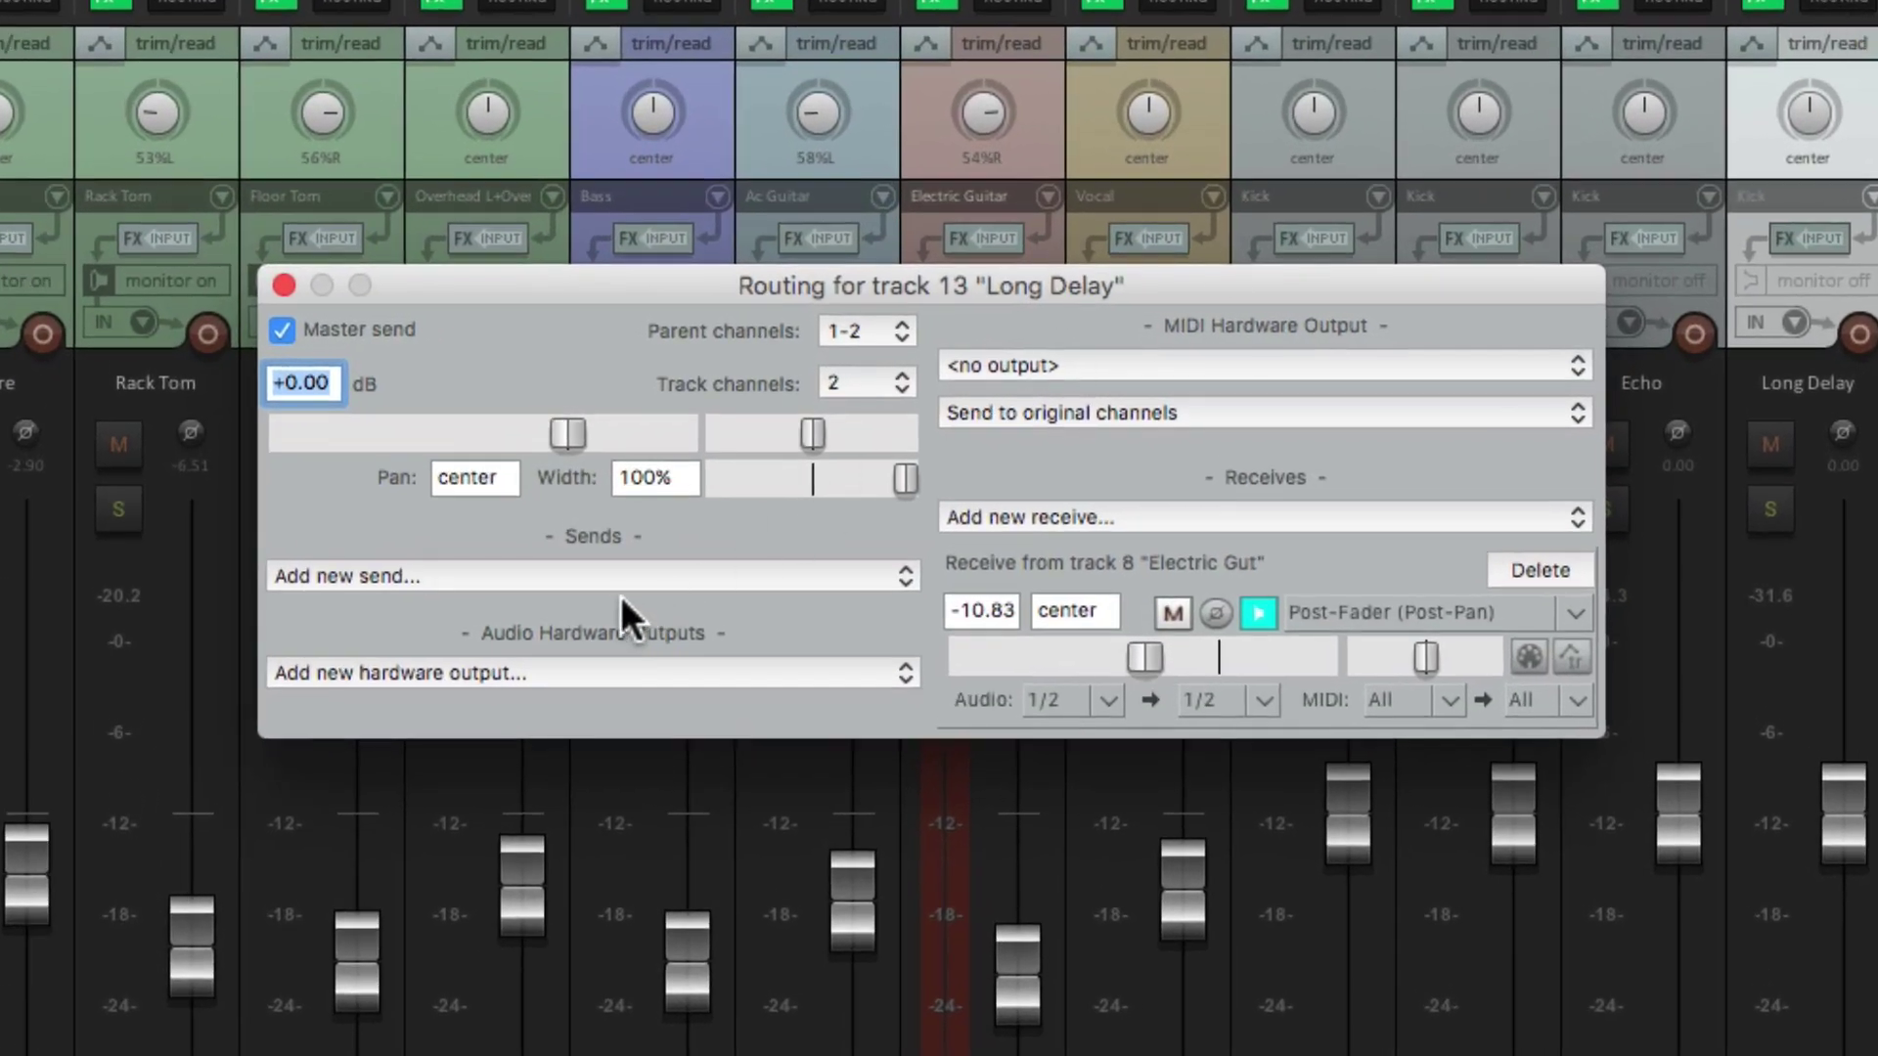
left_click(561, 579)
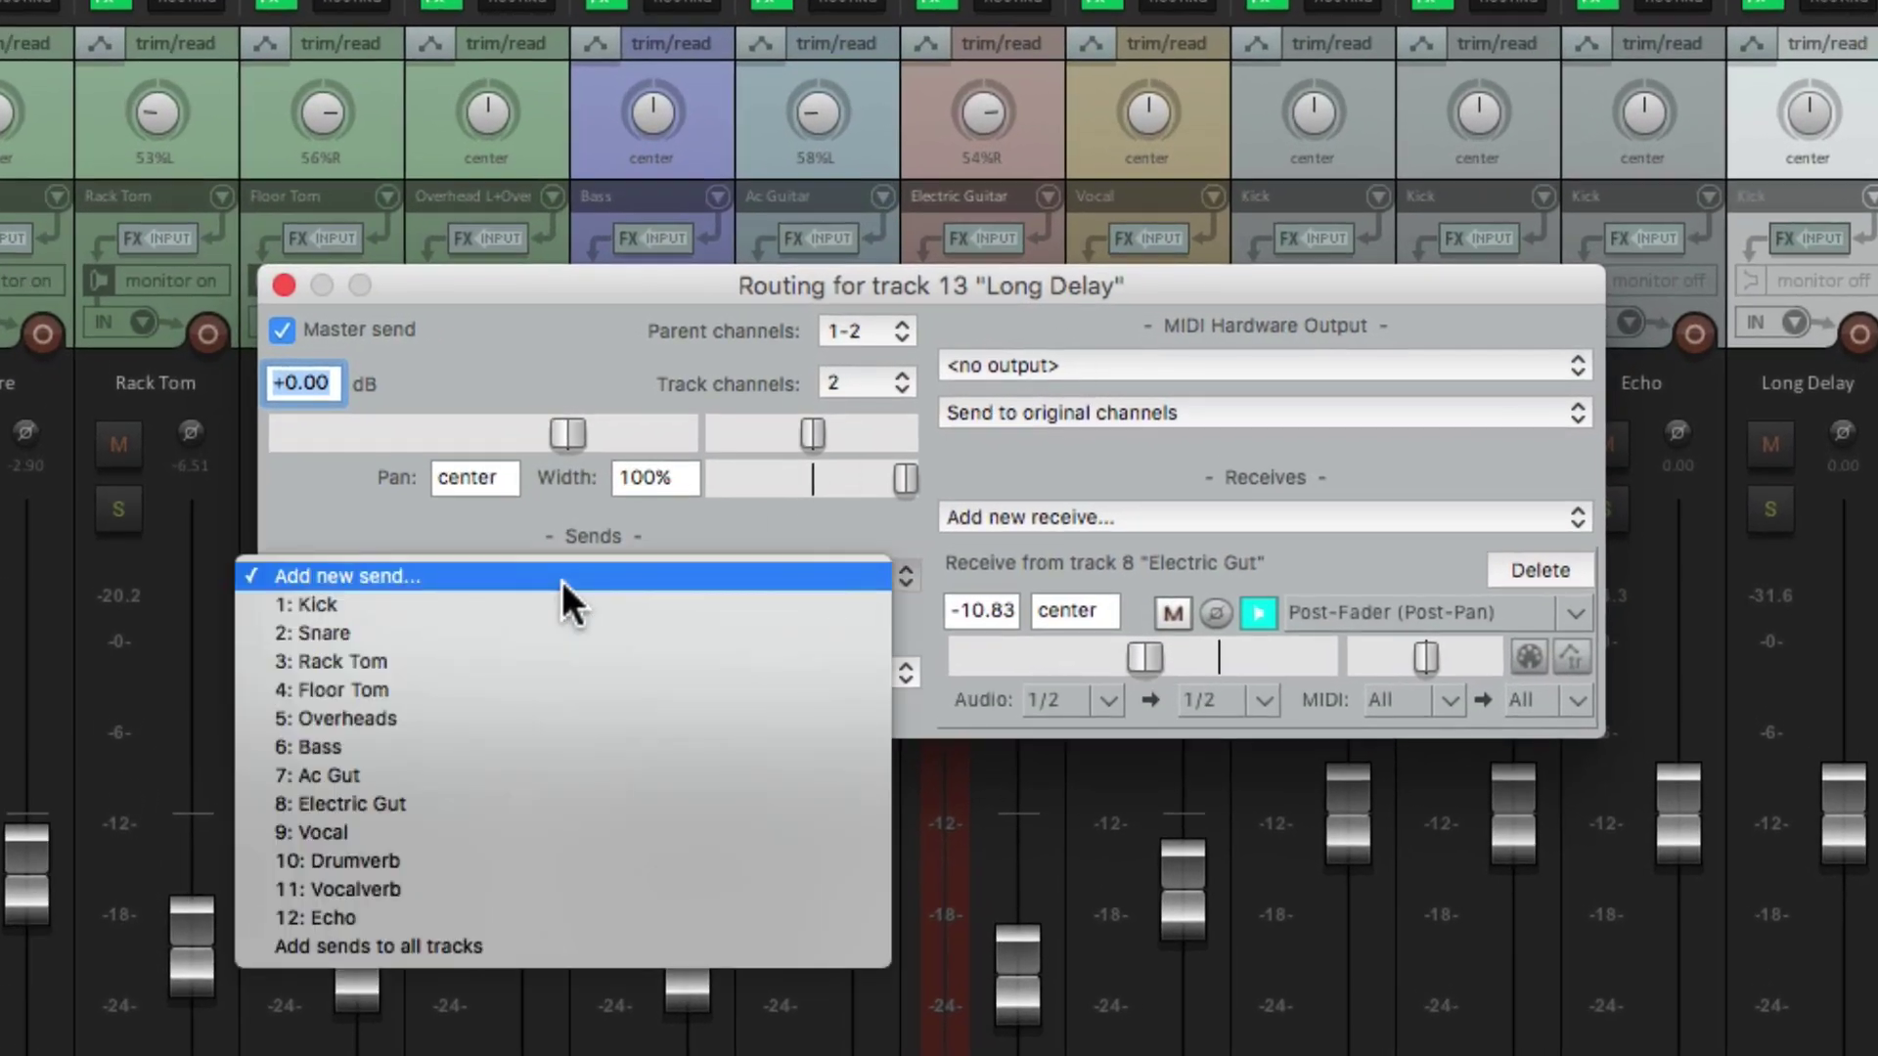
left_click(536, 888)
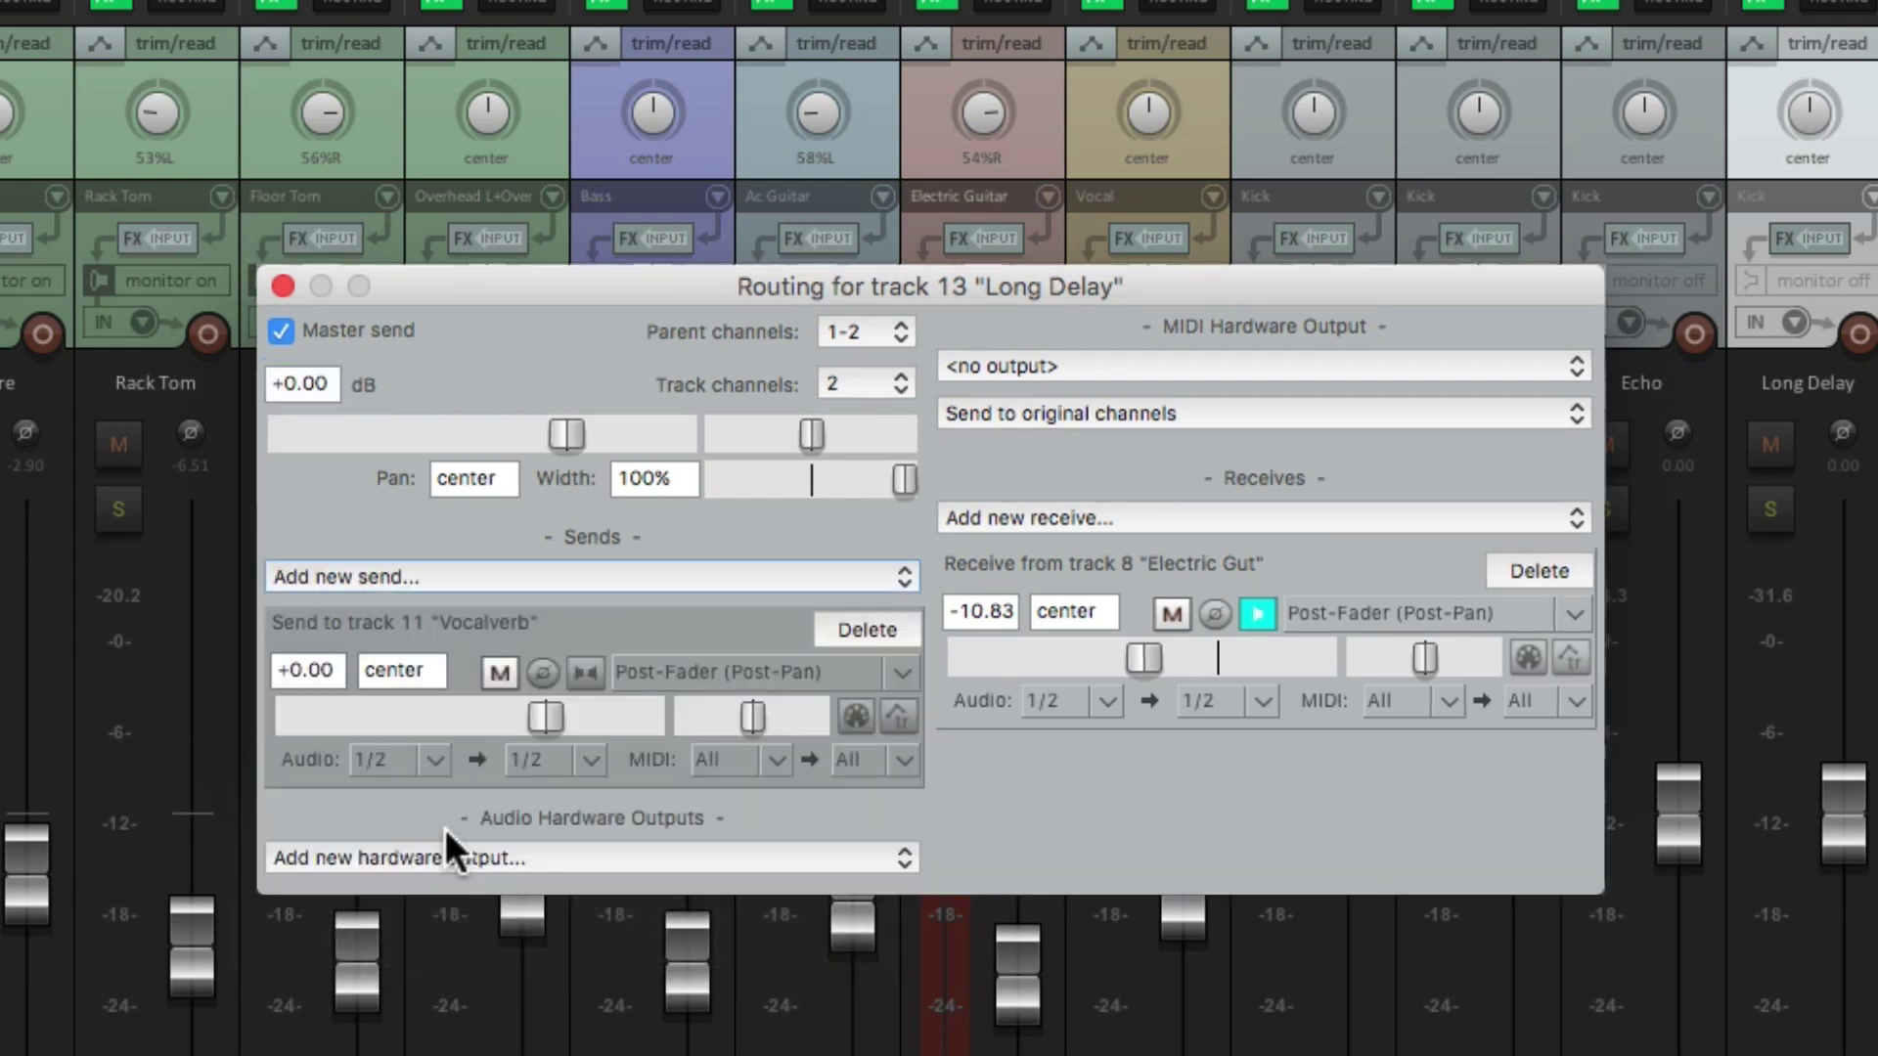
left_click_drag(542, 711, 397, 721)
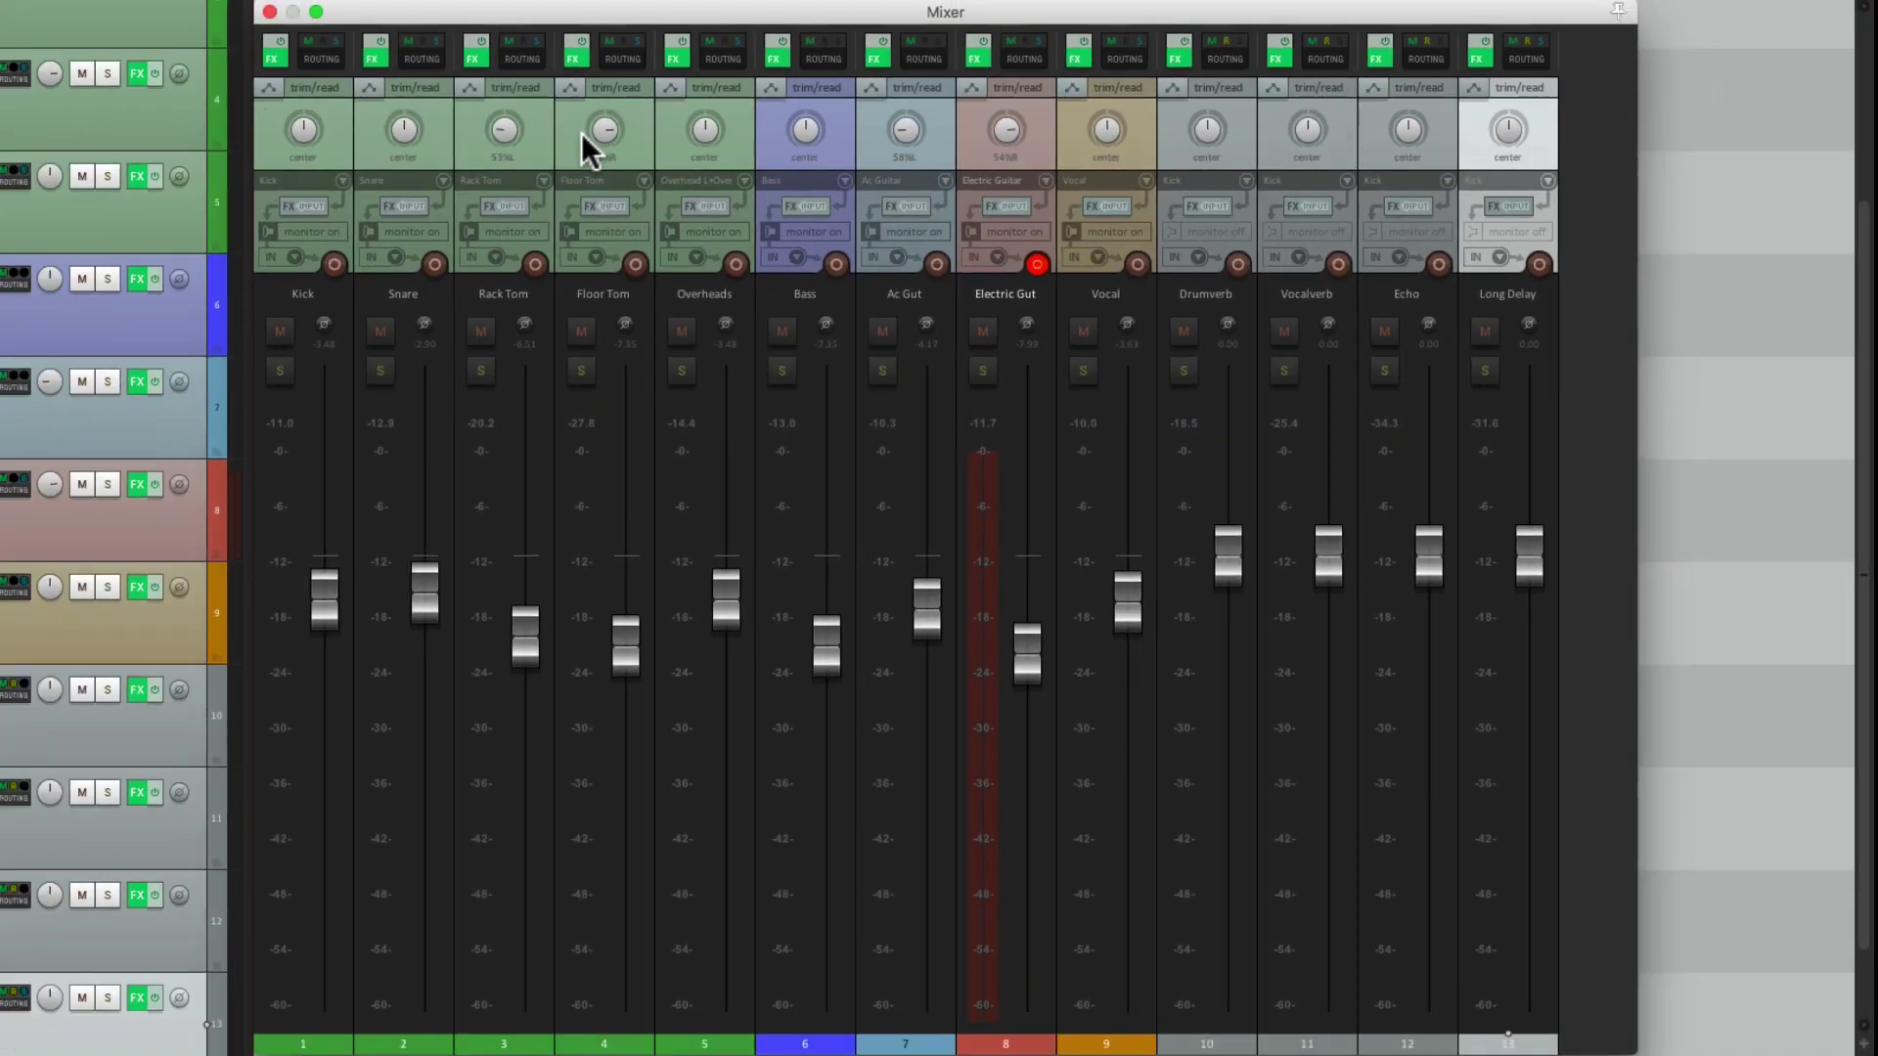
- Record-arm Kick through Vocal, play the mix, and nudge the Vocal, Ac Gut and Electric Gut faders
left_click_drag(333, 264, 934, 278)
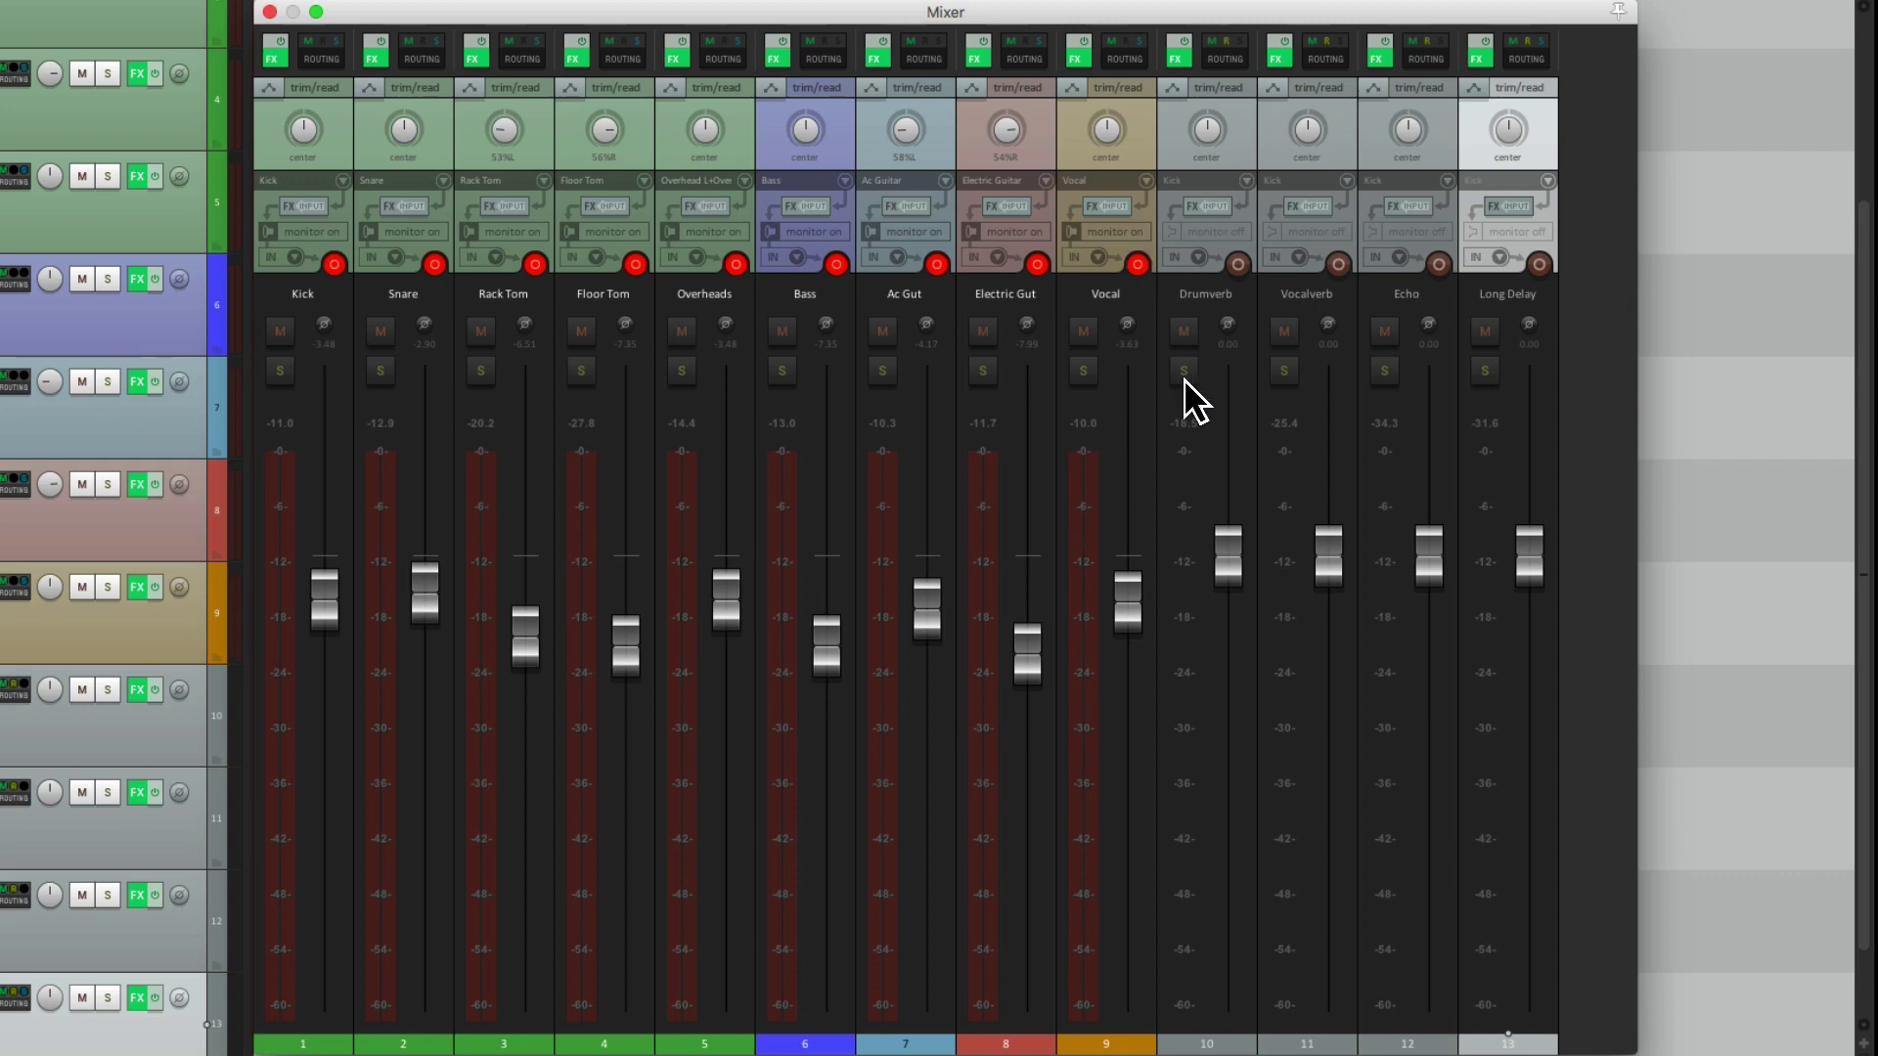
key("space")
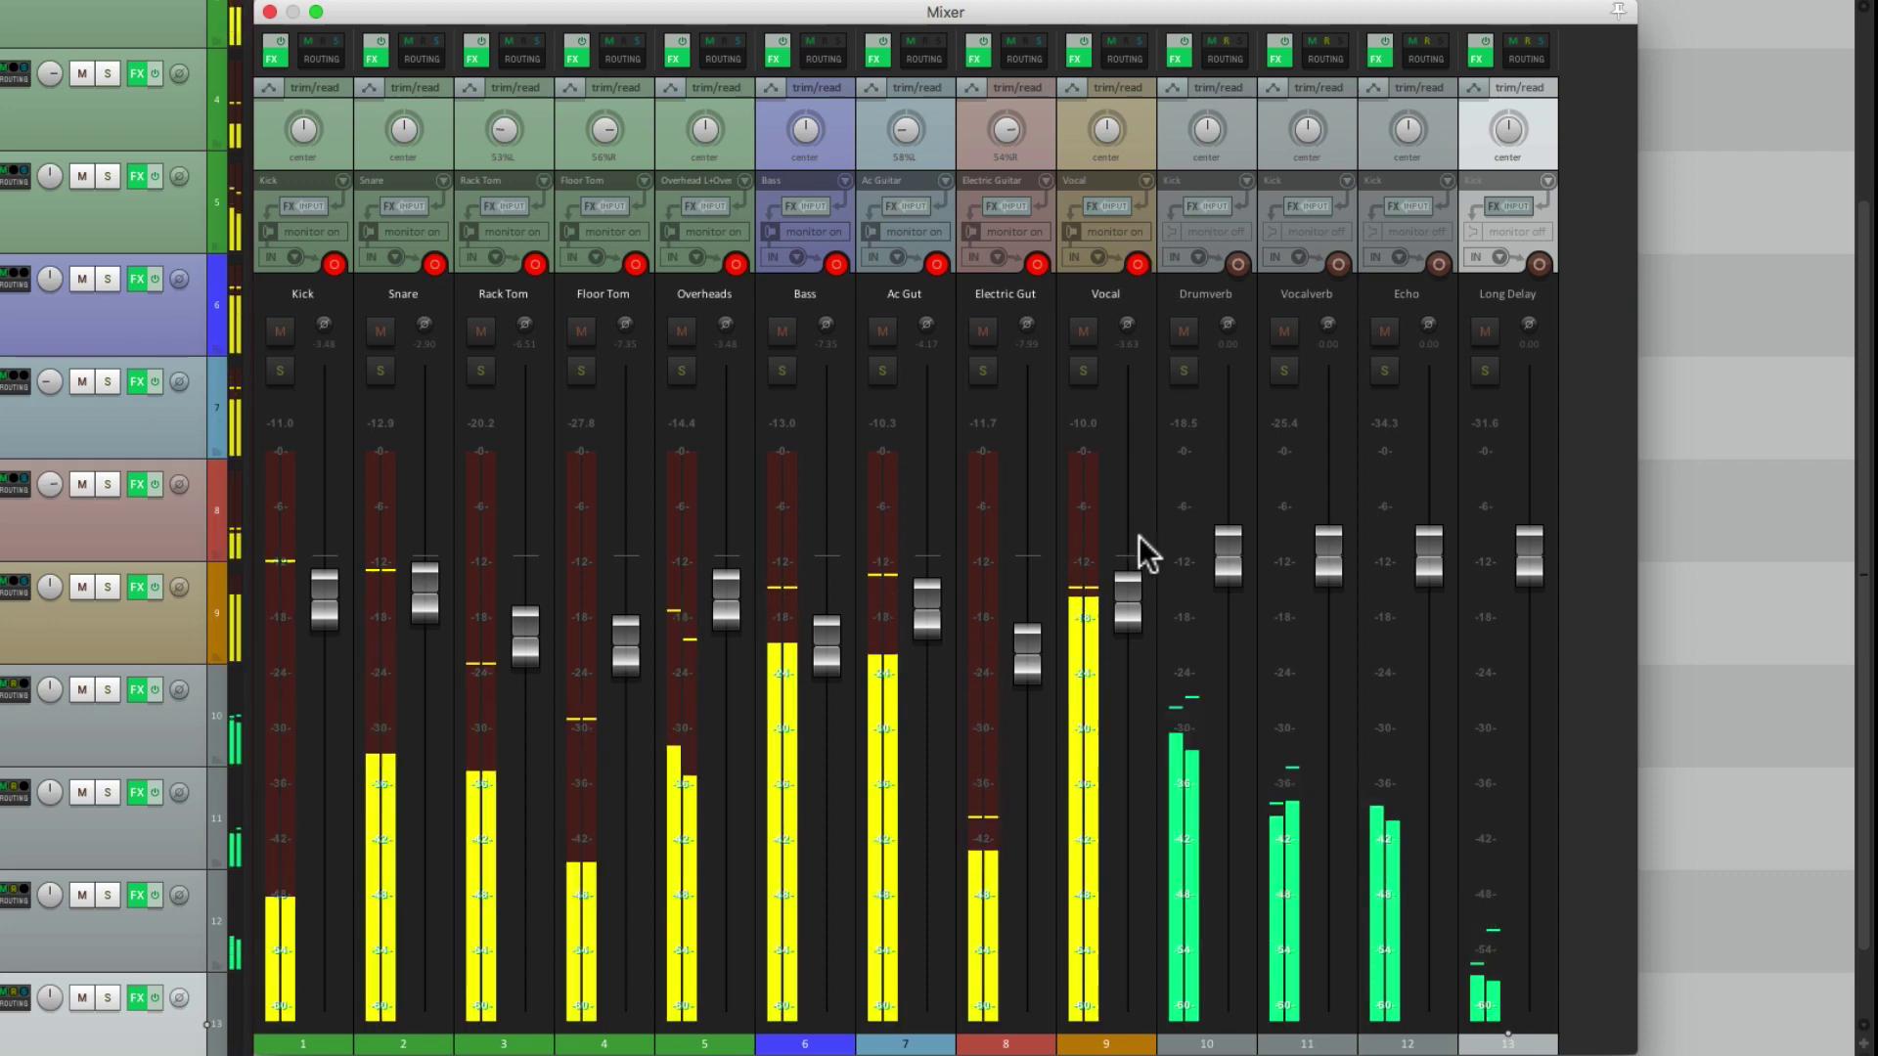
scroll(1122, 616, "down", 1)
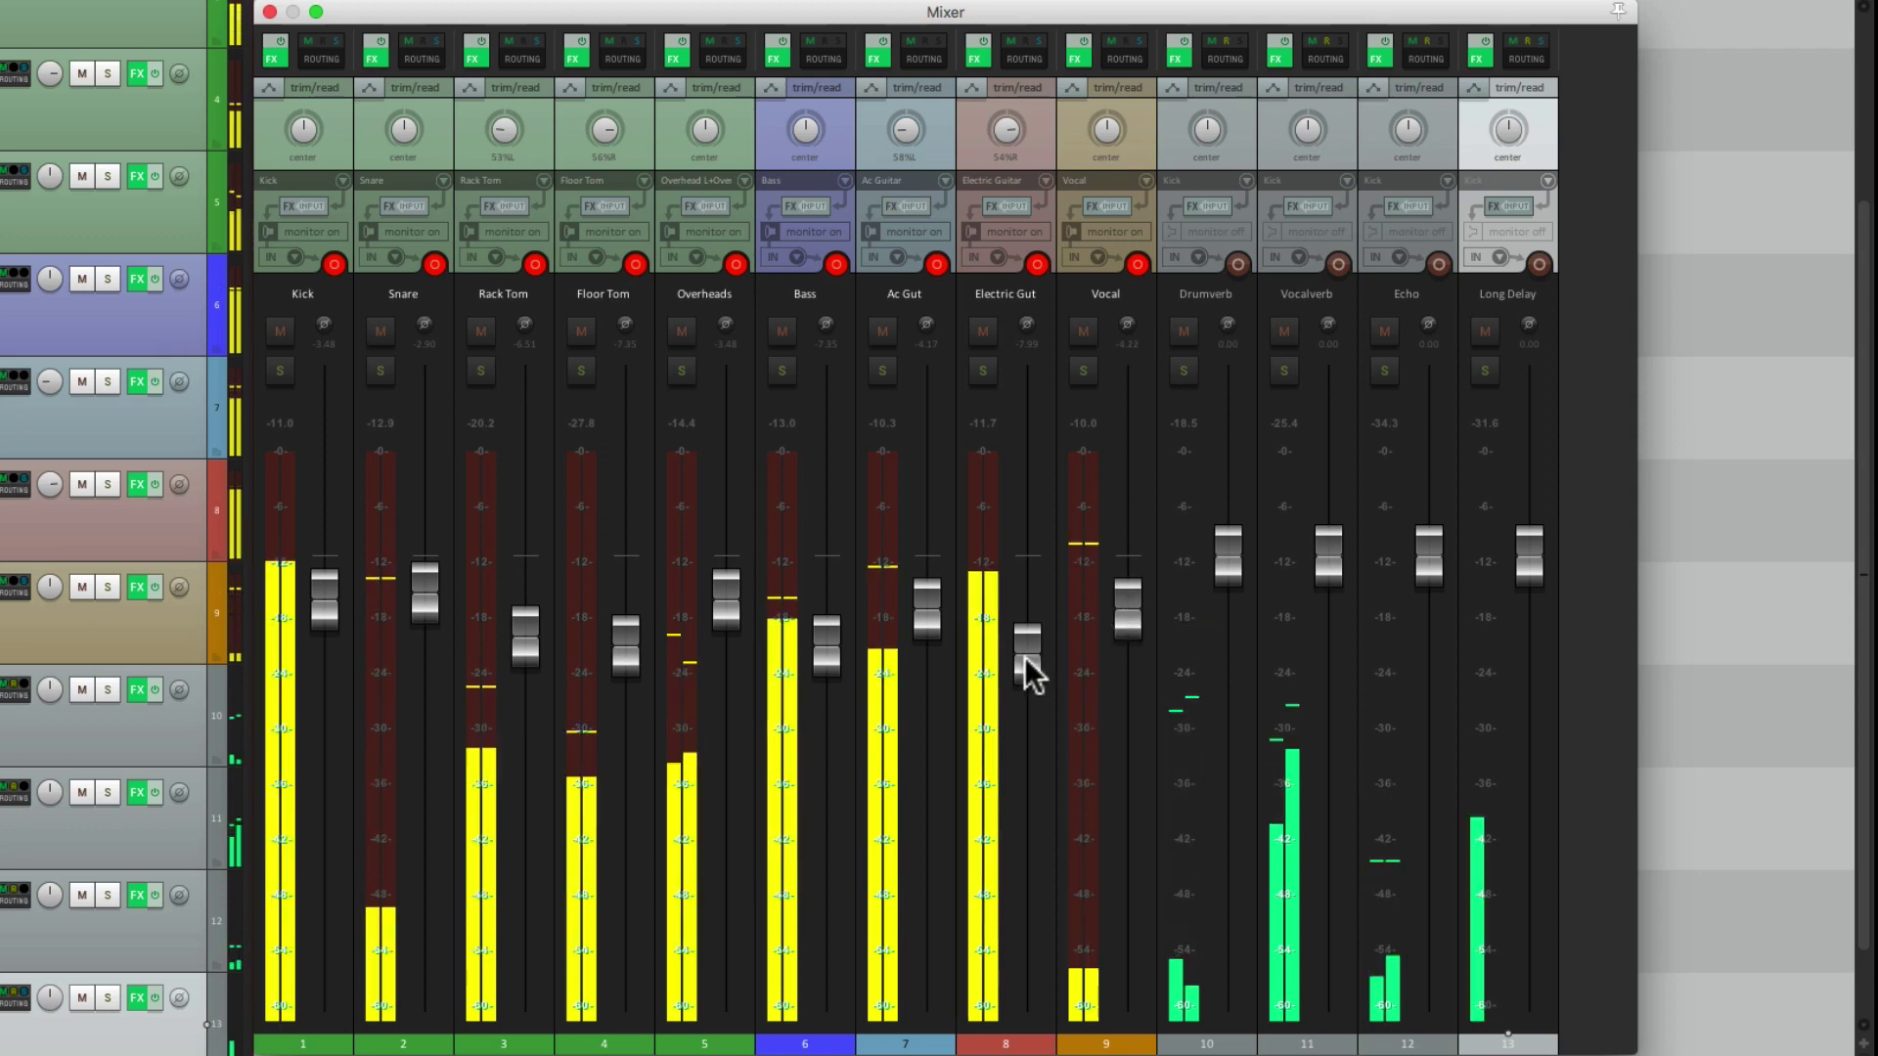
scroll(1027, 665, "up", 1)
scroll(1024, 665, "down", 1)
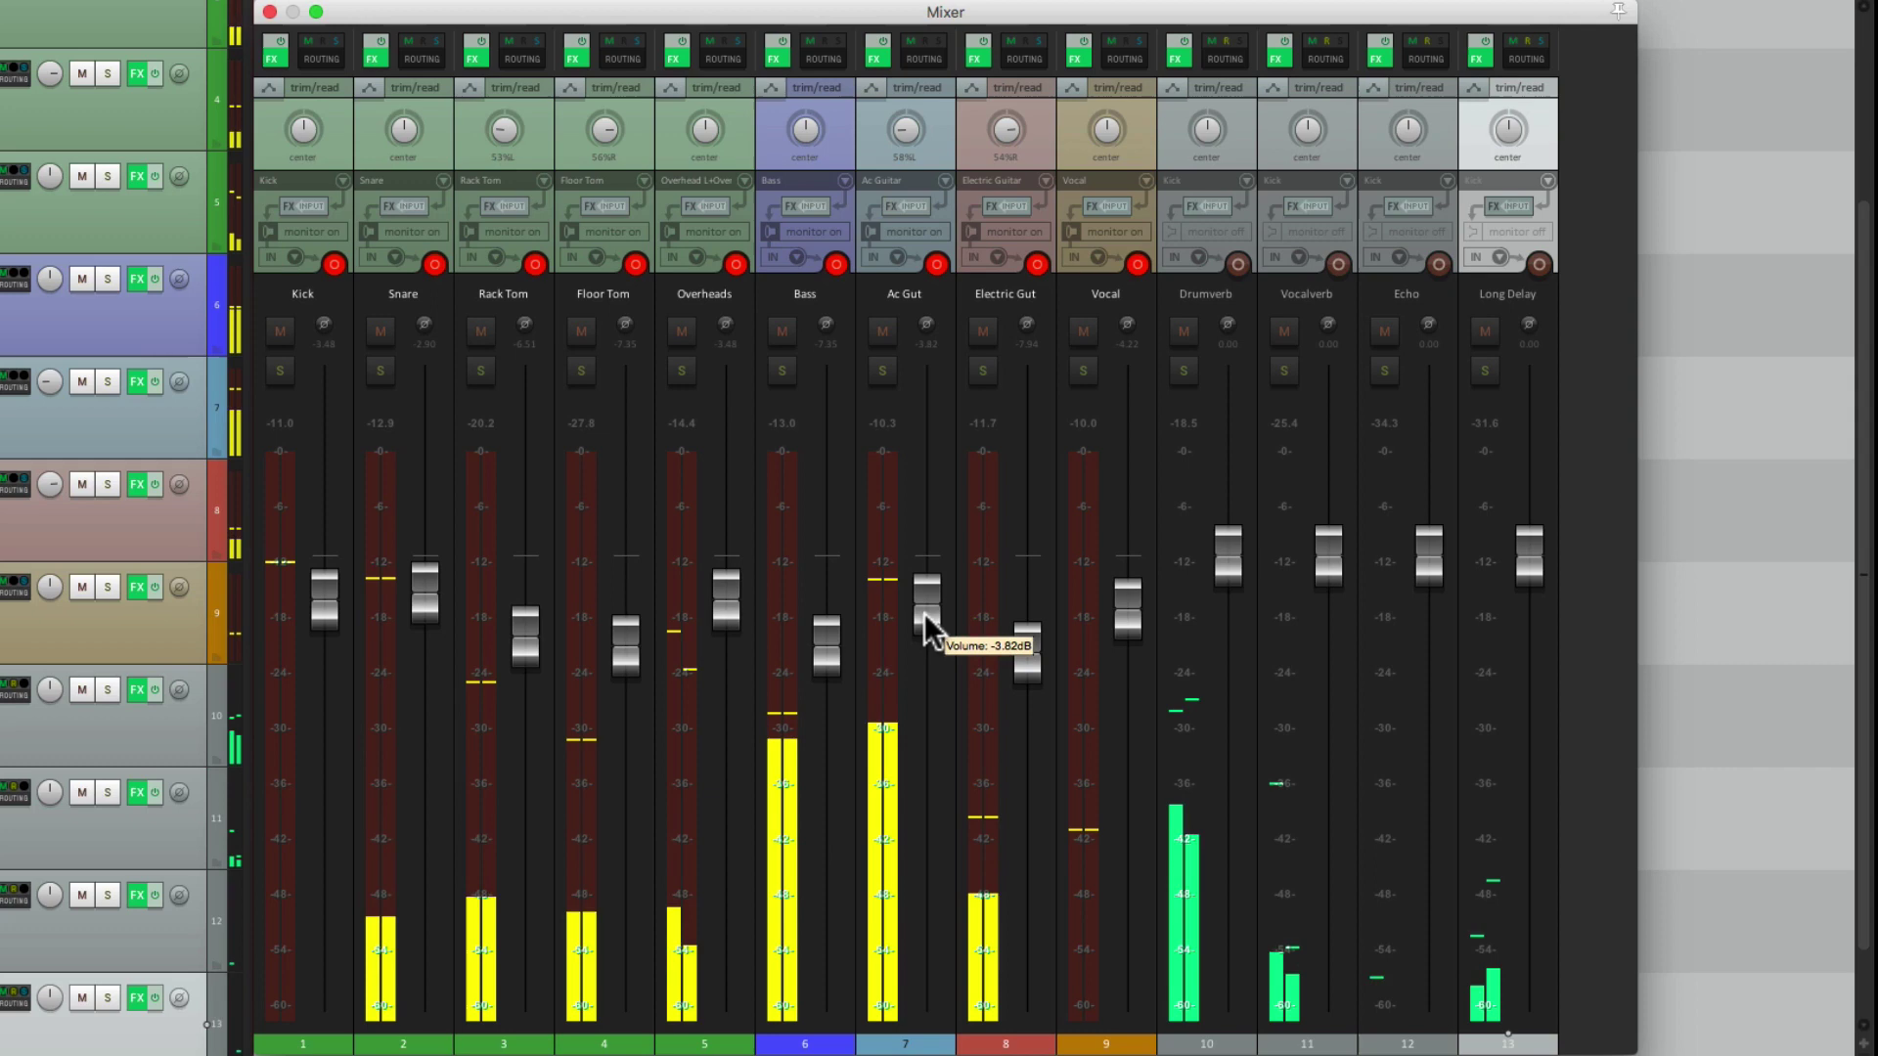
scroll(927, 636, "up", 1)
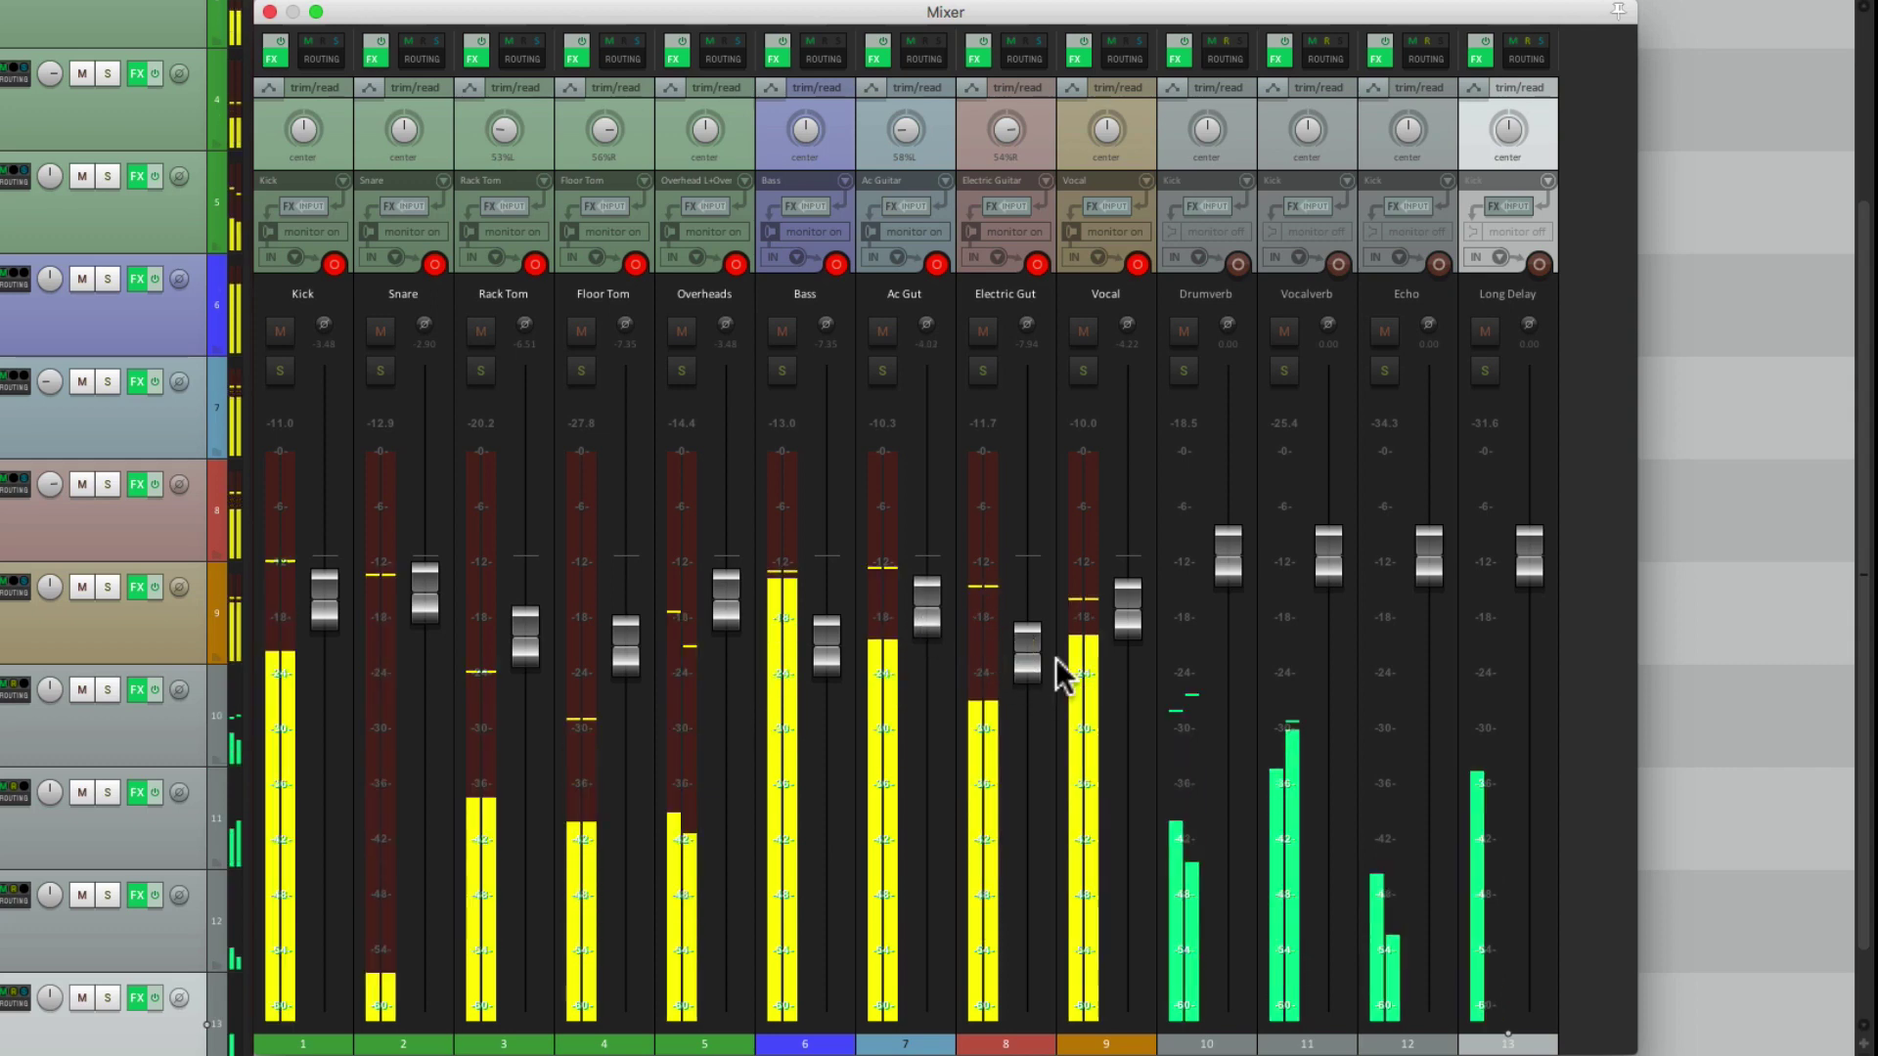
scroll(1124, 626, "up", 1)
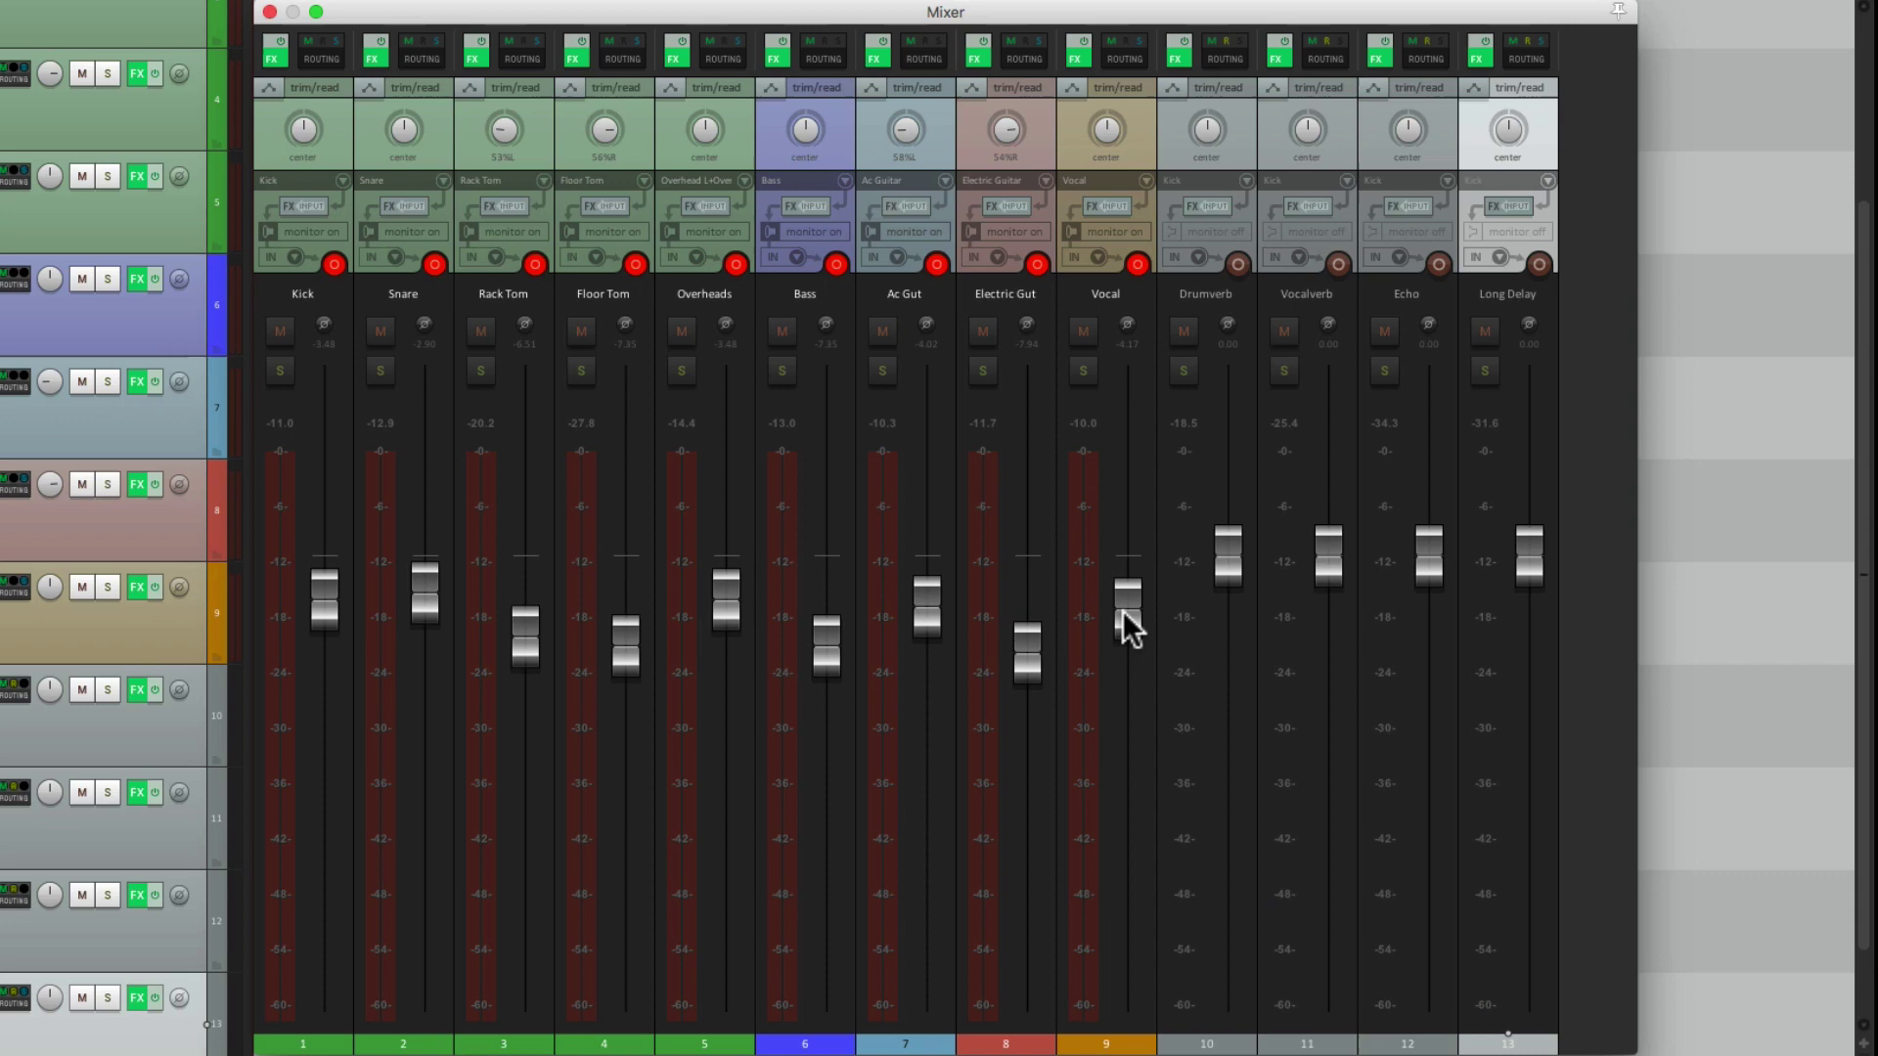
left_click(1183, 331)
left_click(1284, 332)
left_click(1384, 332)
left_click(1484, 332)
key("space")
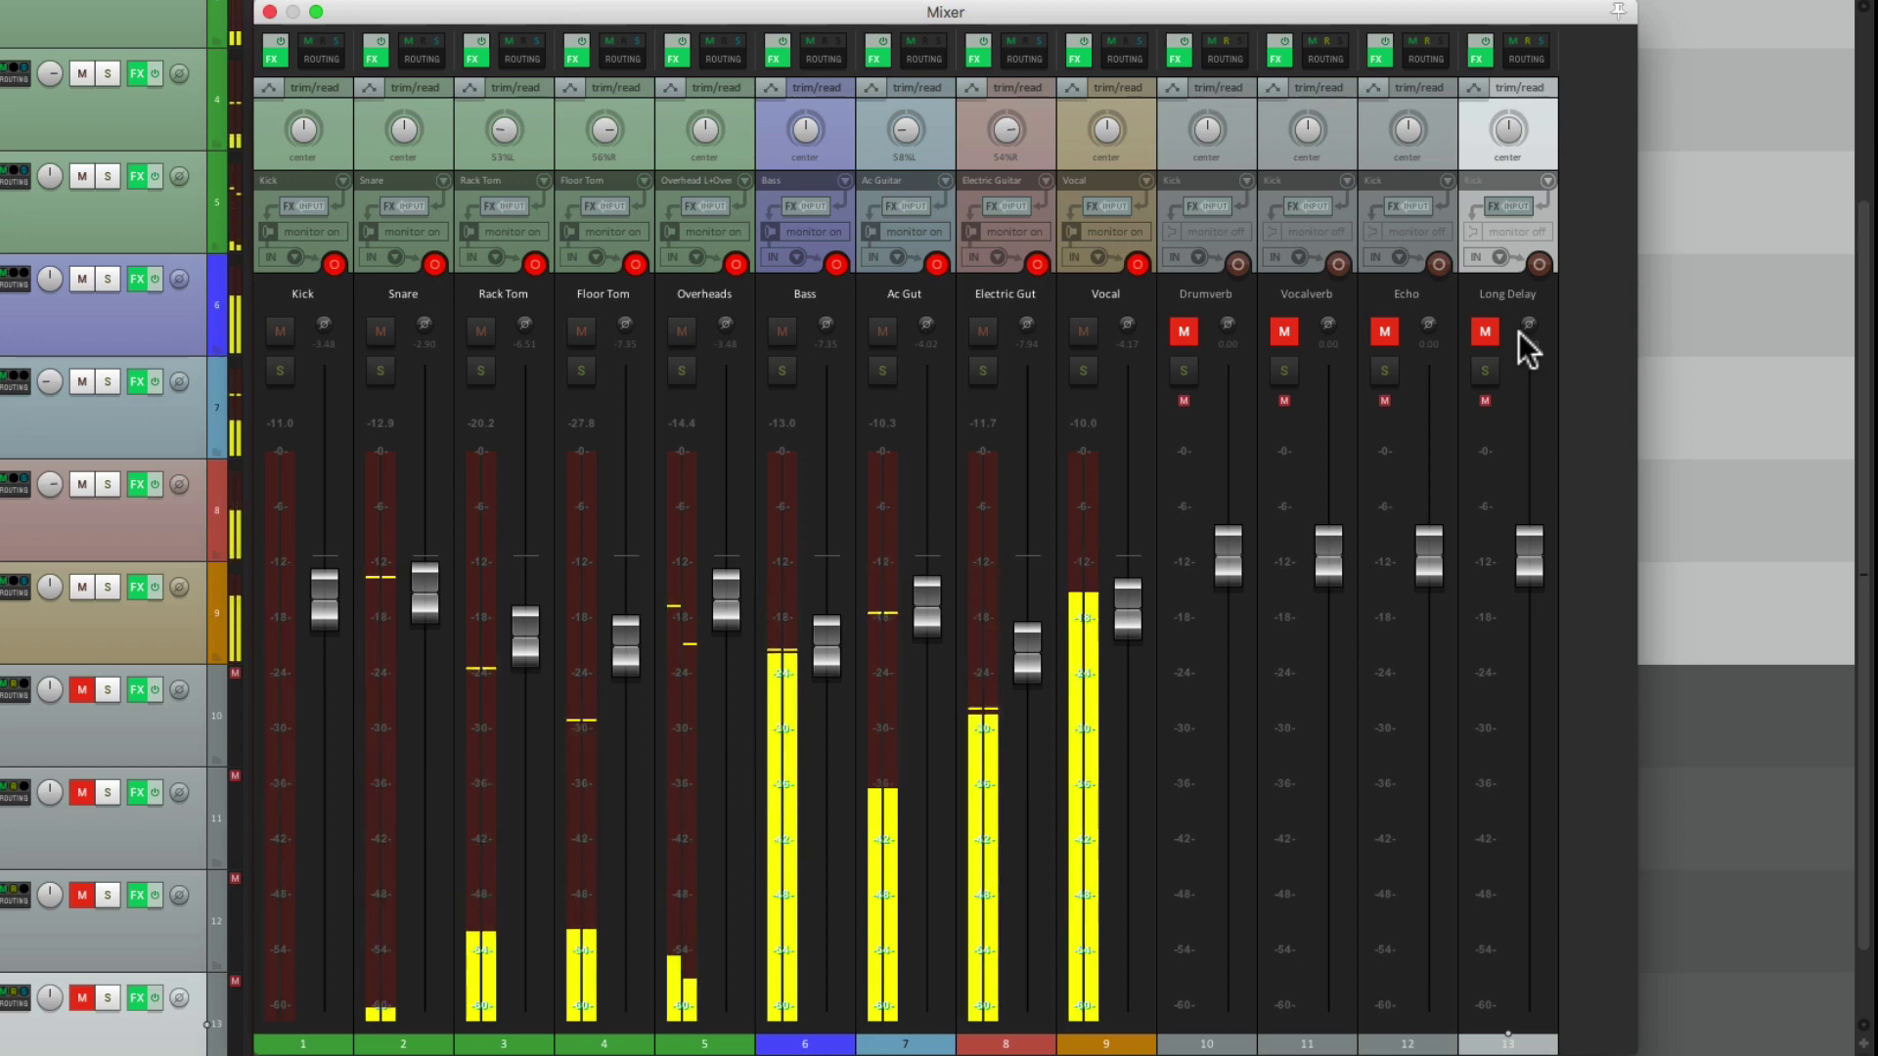
key("space")
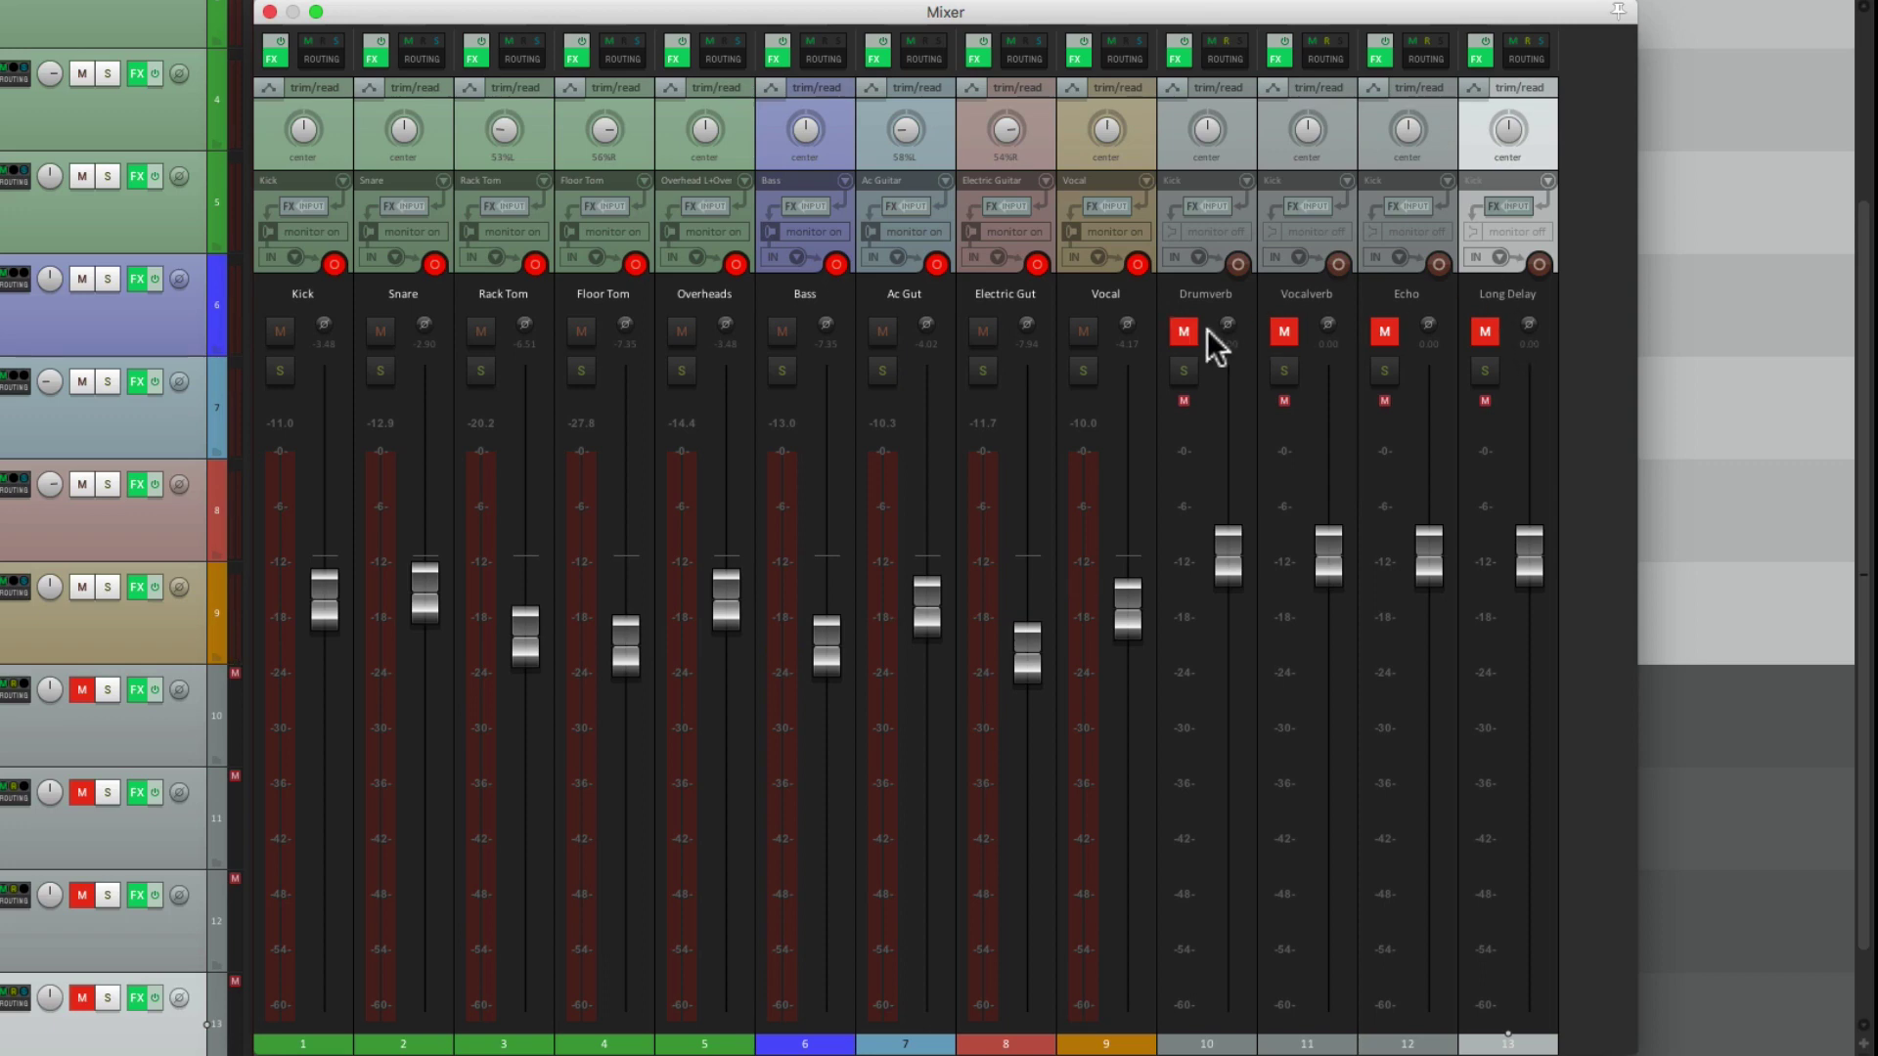
left_click_drag(1209, 332, 1478, 334)
key("space")
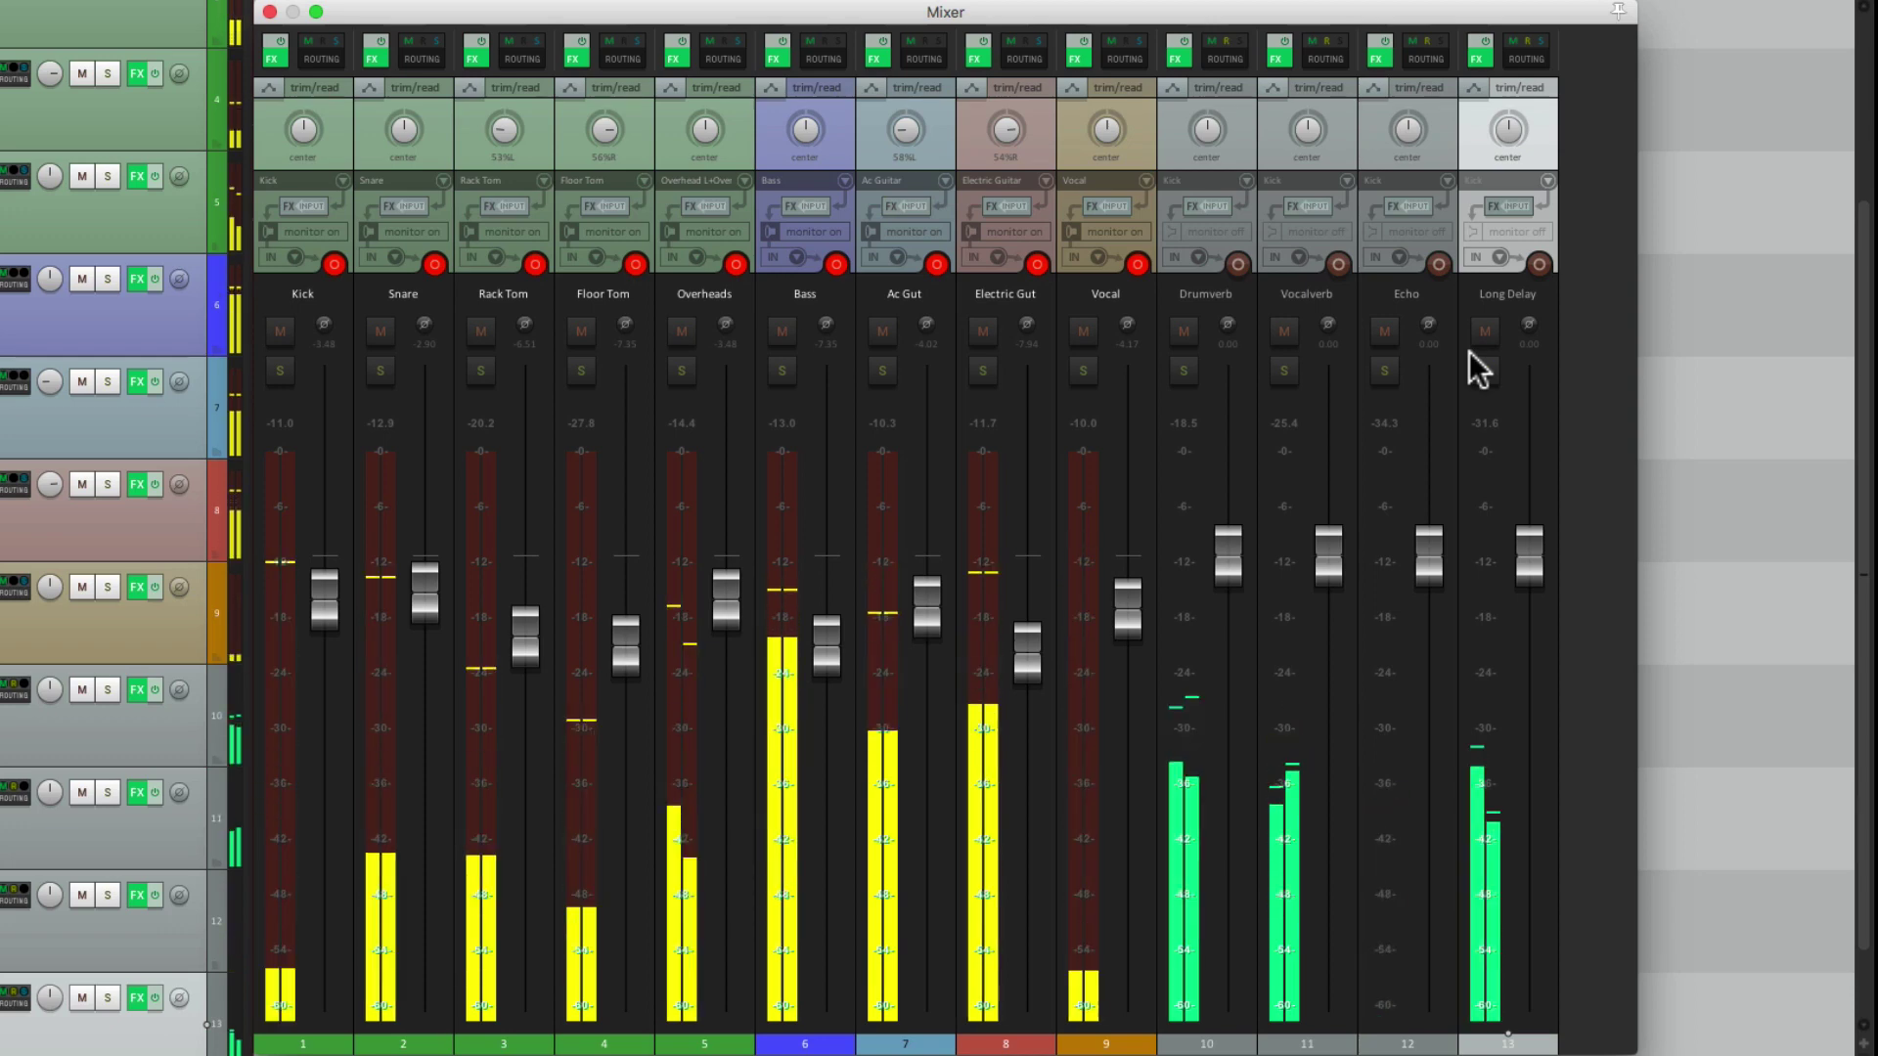
key("space")
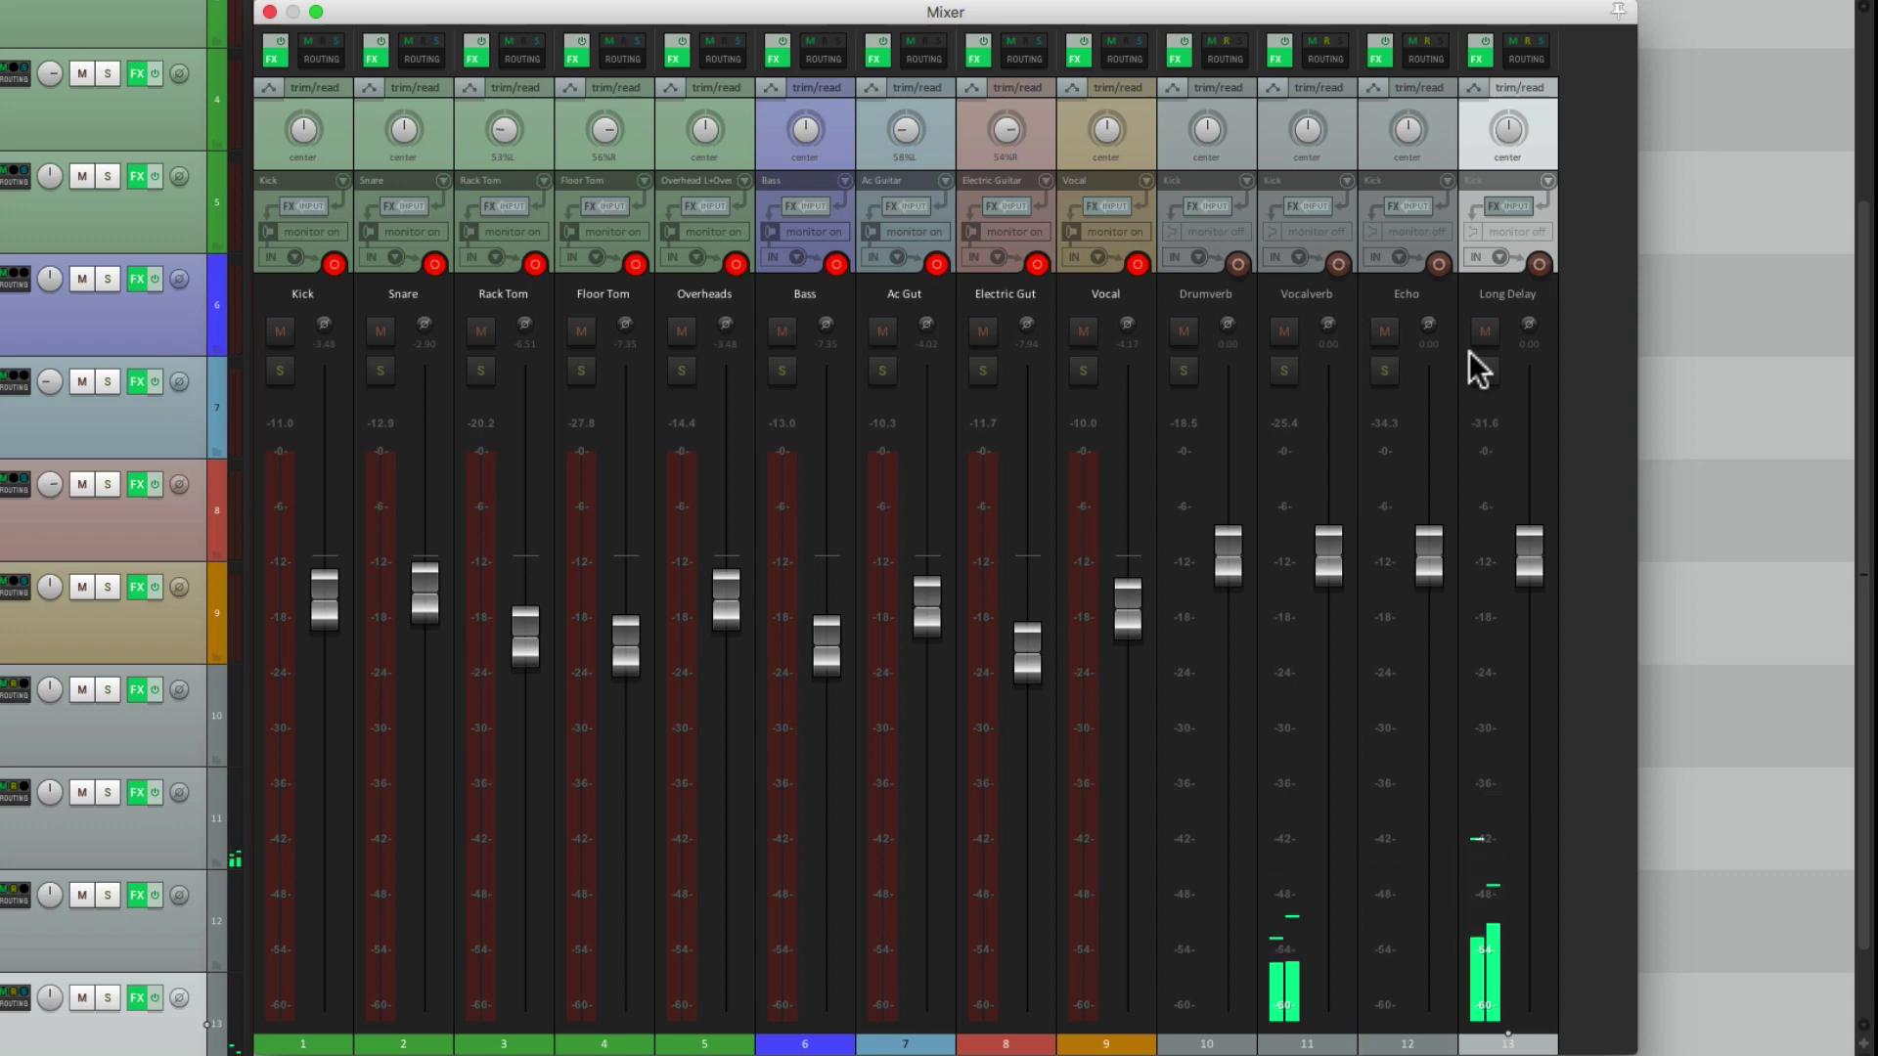